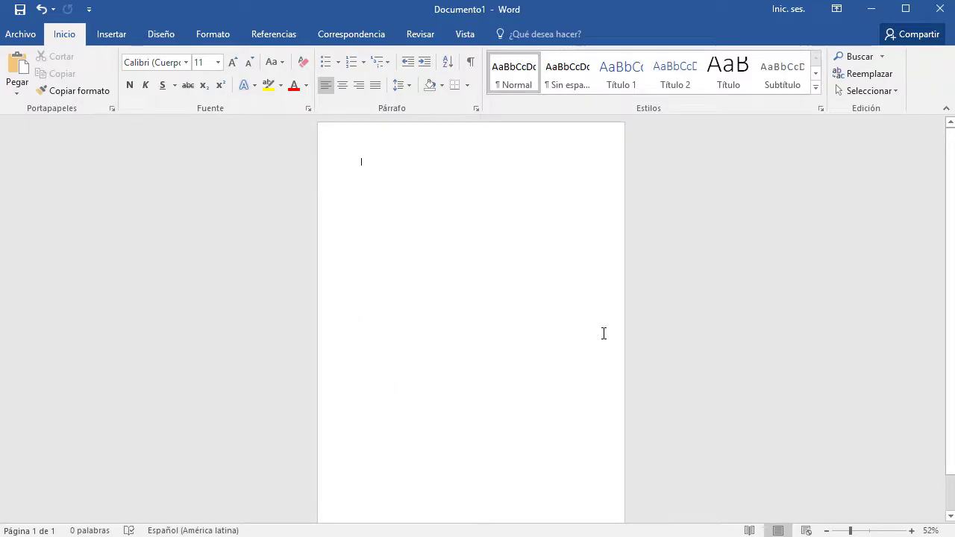
Step: Switch Documento1's ribbon to the Formato (Layout) tab to show the page layout options
{"action": "left_click", "coordinate": [213, 34]}
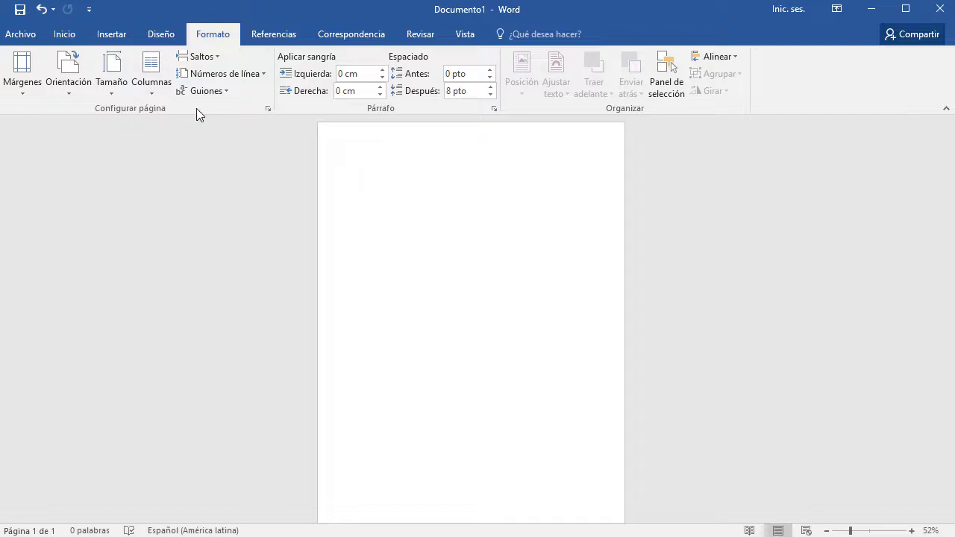
Step: In Configurar página, set the paper size to Carta and start replacing the 27.94 cm height
{"action": "left_click", "coordinate": [268, 109]}
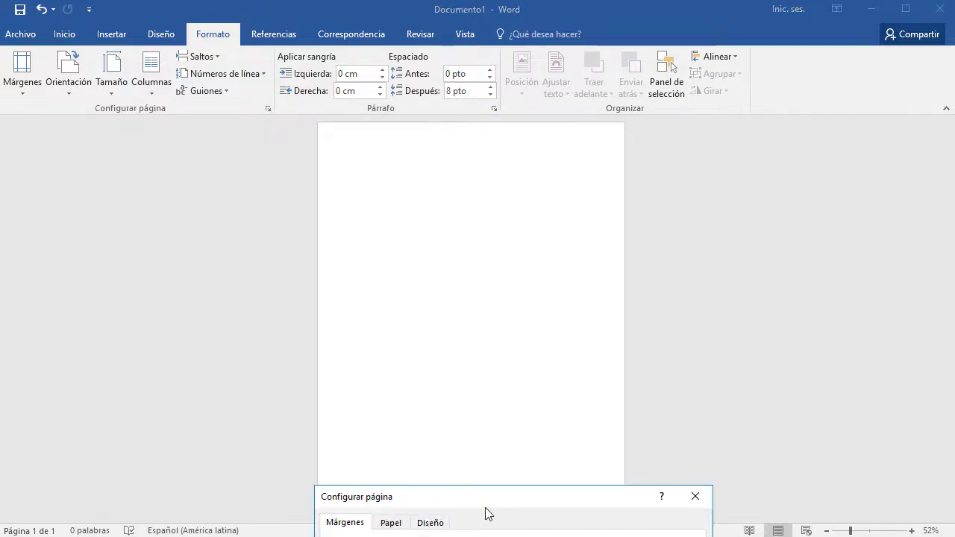
{"action": "left_click_drag", "start_coordinate": [485, 510], "coordinate": [443, 119]}
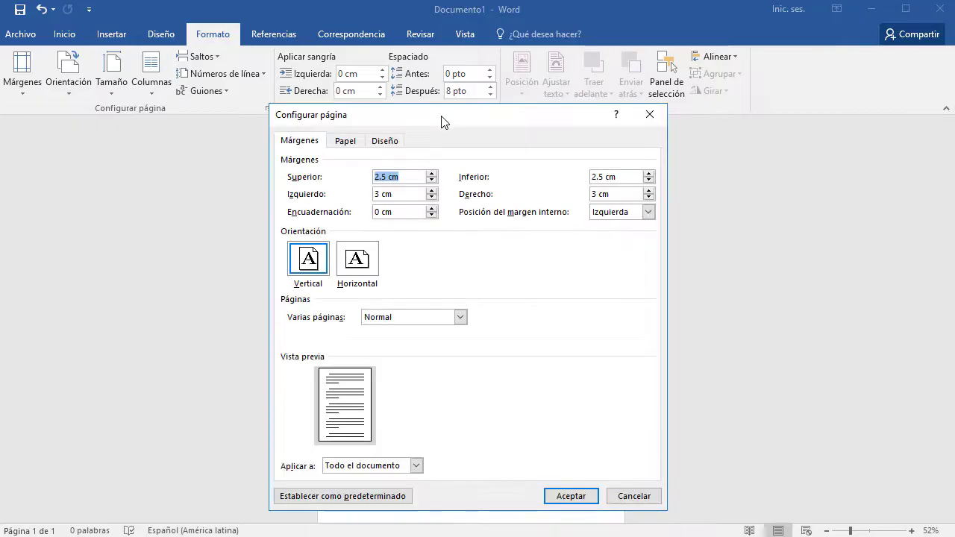
{"action": "left_click", "coordinate": [354, 142]}
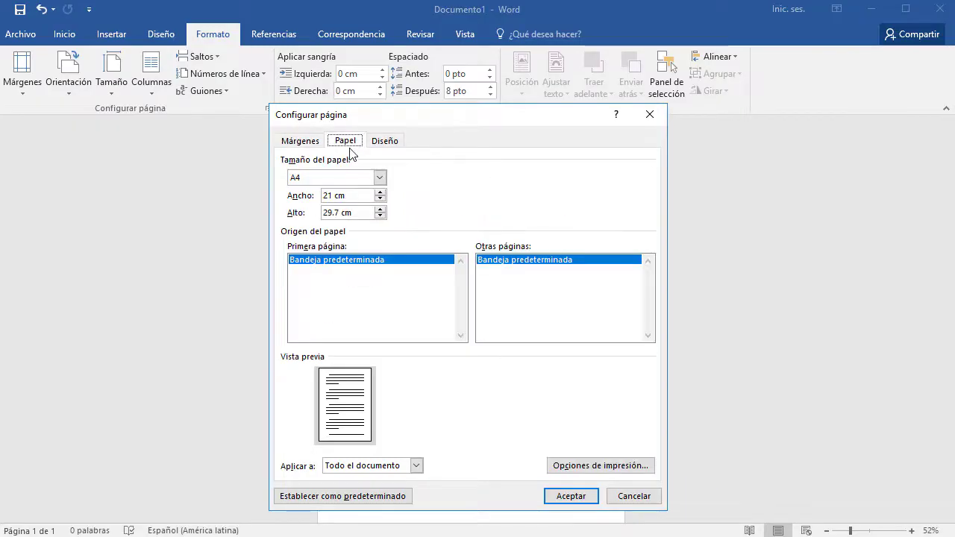
{"action": "left_click", "coordinate": [379, 177]}
{"action": "scroll", "coordinate": [354, 213], "scroll_direction": "up", "scroll_amount": 1}
{"action": "left_click", "coordinate": [348, 191]}
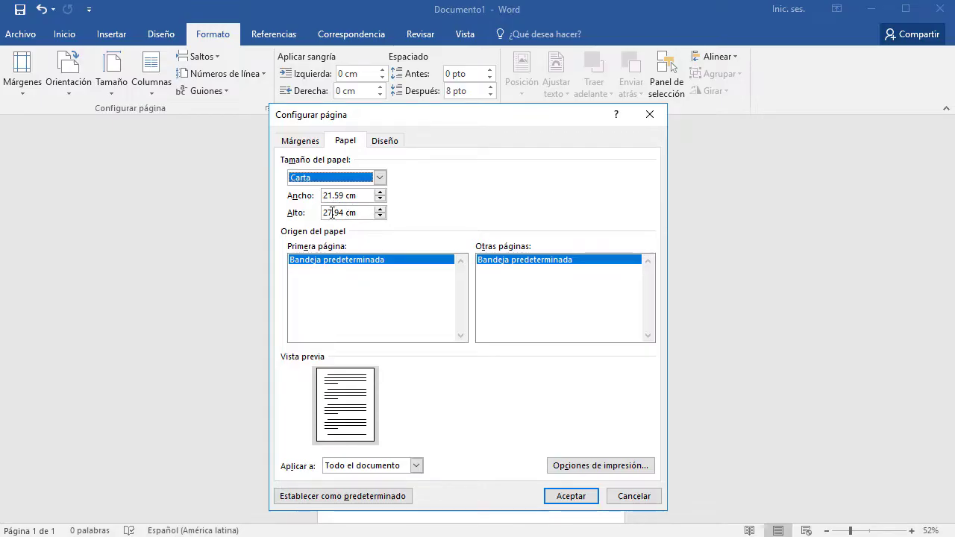
{"action": "left_click_drag", "start_coordinate": [356, 213], "coordinate": [308, 217]}
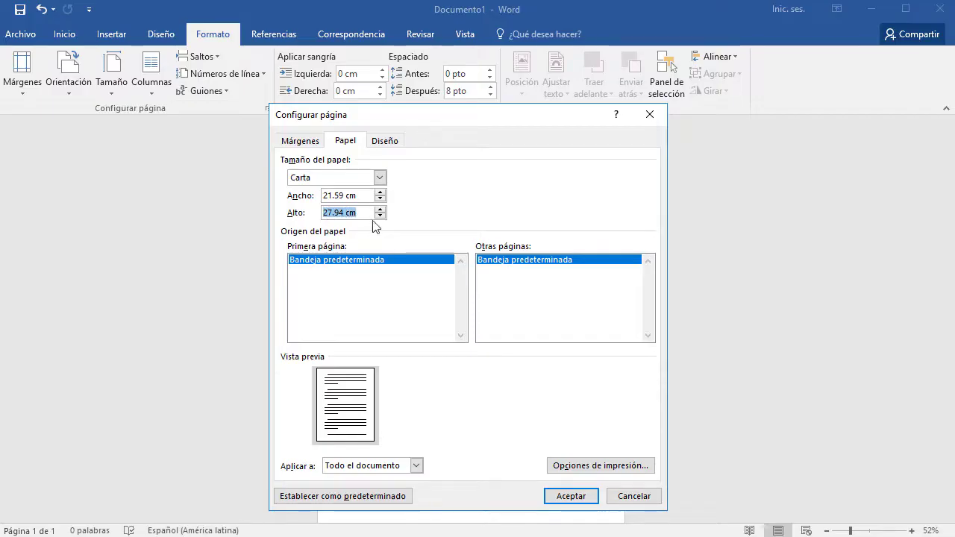
{"action": "type", "text": "1"}
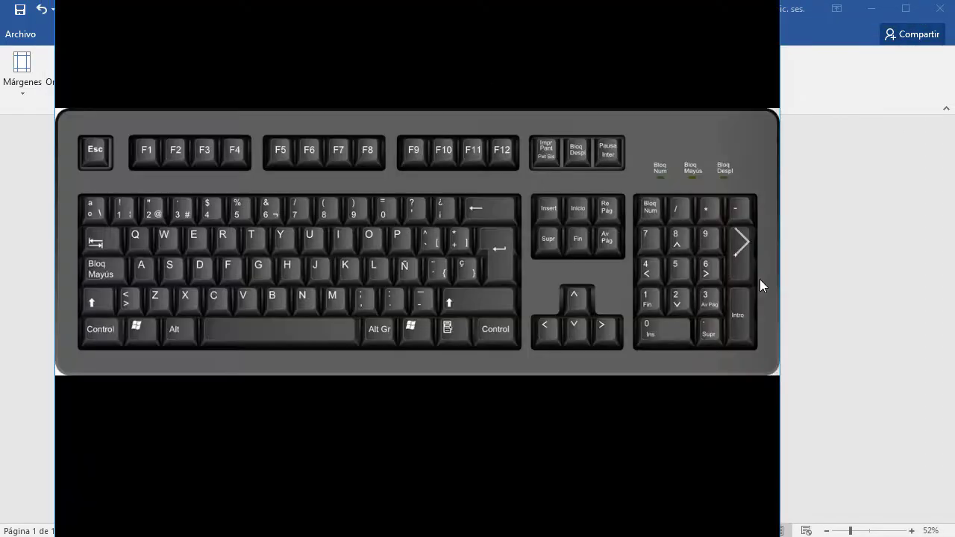
Step: Close the keyboard illustration and confirm the 14 cm page height
{"action": "left_click_drag", "start_coordinate": [780, 277], "coordinate": [925, 276]}
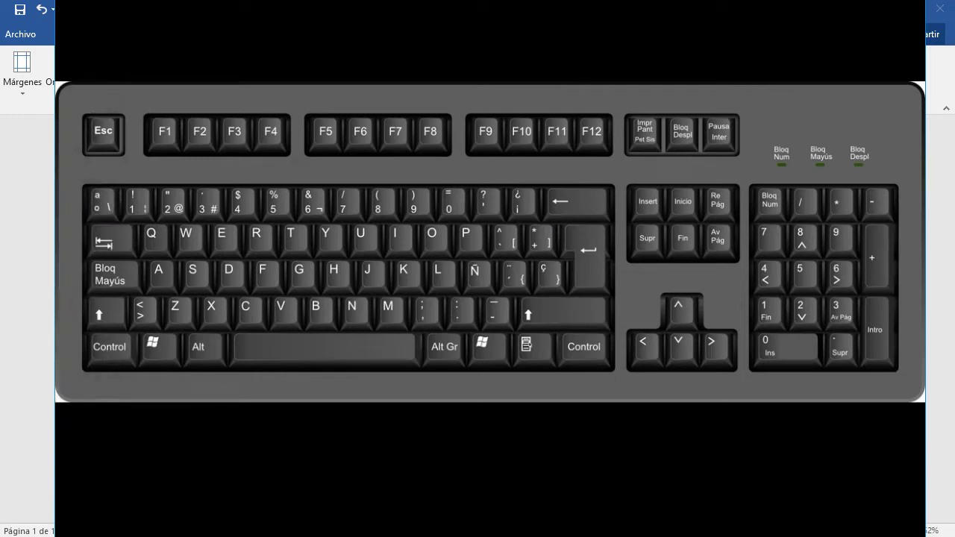
{"action": "key", "text": "alt+F4"}
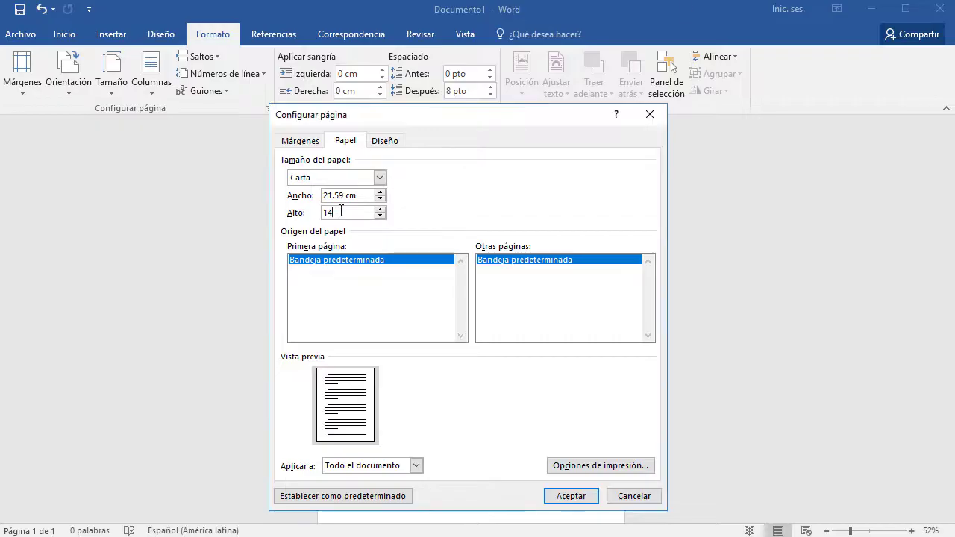
{"action": "key", "text": "Tab"}
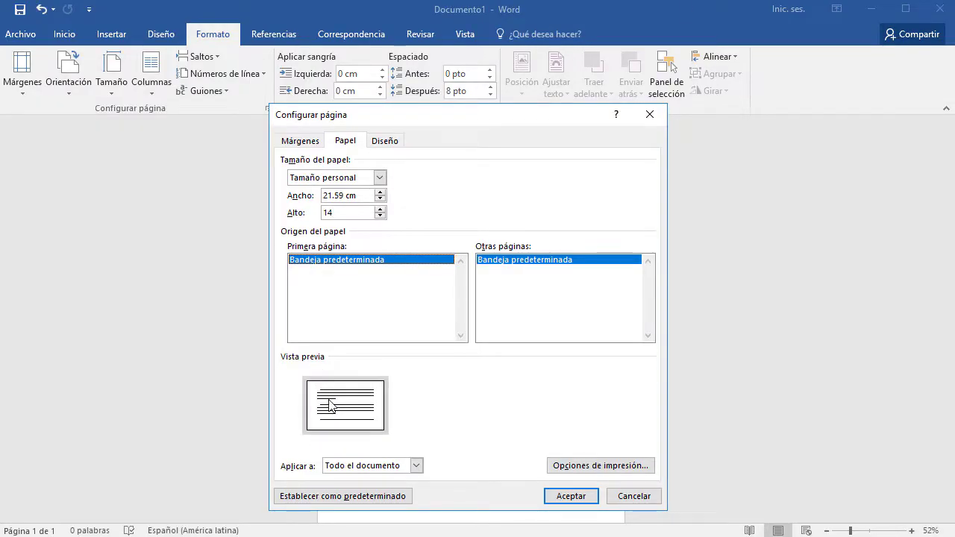
Step: Set all four margins to 0 and Horizontal orientation, apply, and ignore the printable-area warning
{"action": "left_click", "coordinate": [299, 141]}
{"action": "key", "text": "Tab"}
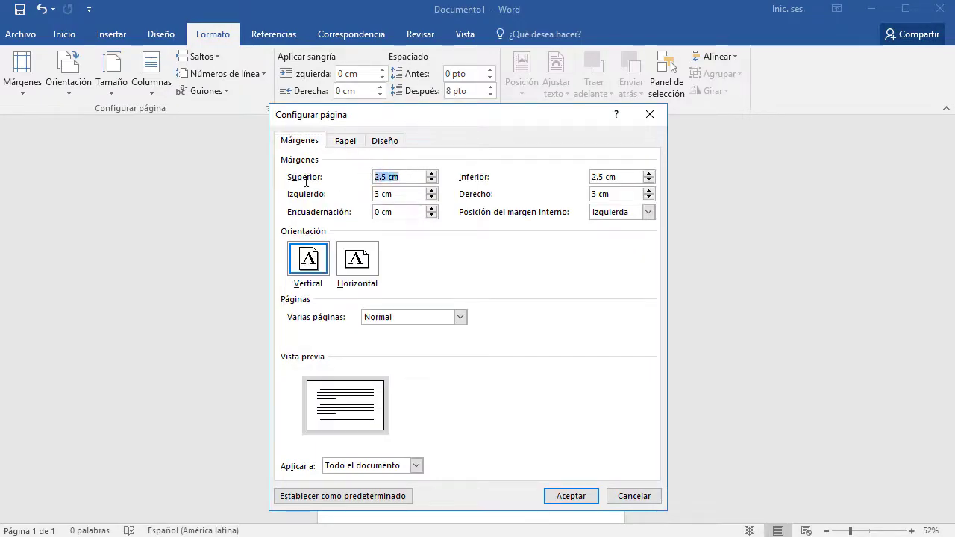
{"action": "type", "text": "0\t0\t0\t0"}
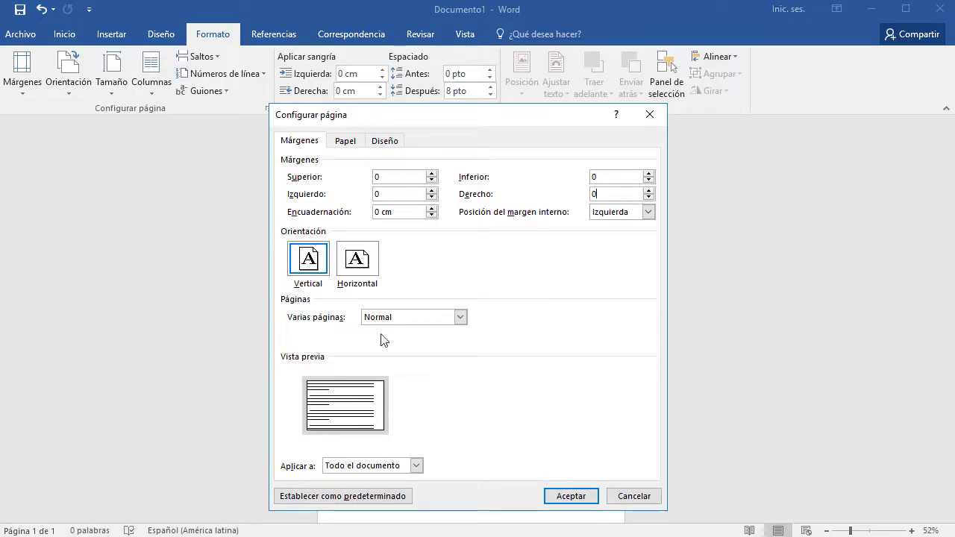
{"action": "left_click", "coordinate": [364, 259]}
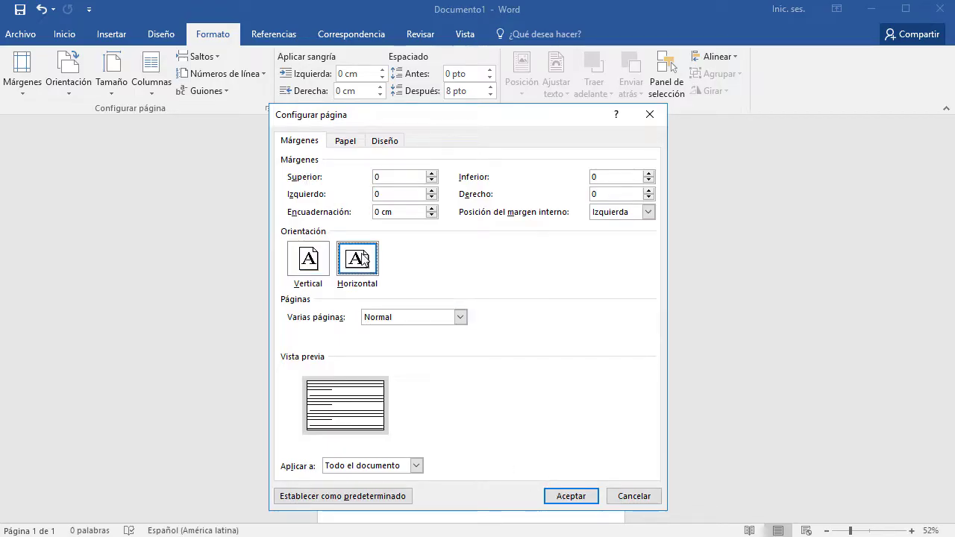
{"action": "left_click", "coordinate": [571, 496]}
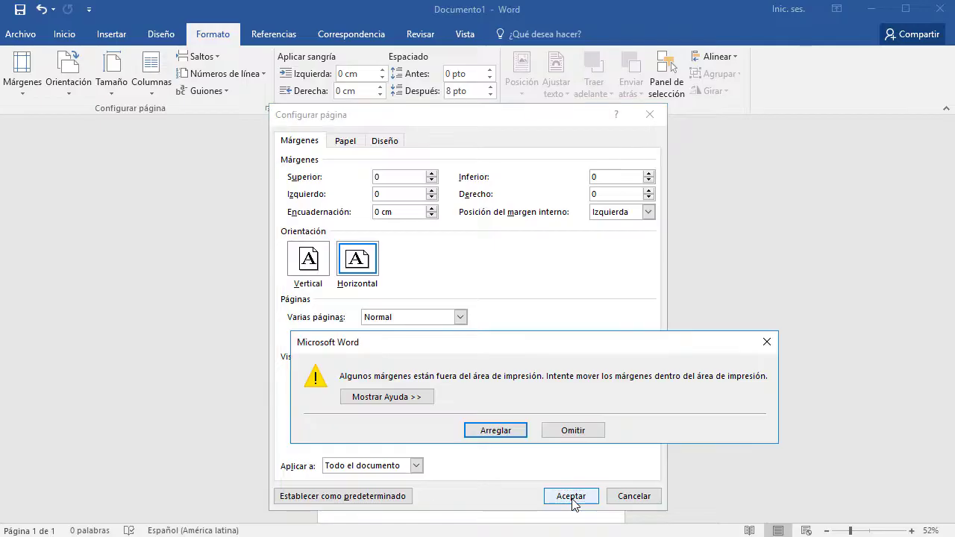
{"action": "left_click", "coordinate": [578, 431]}
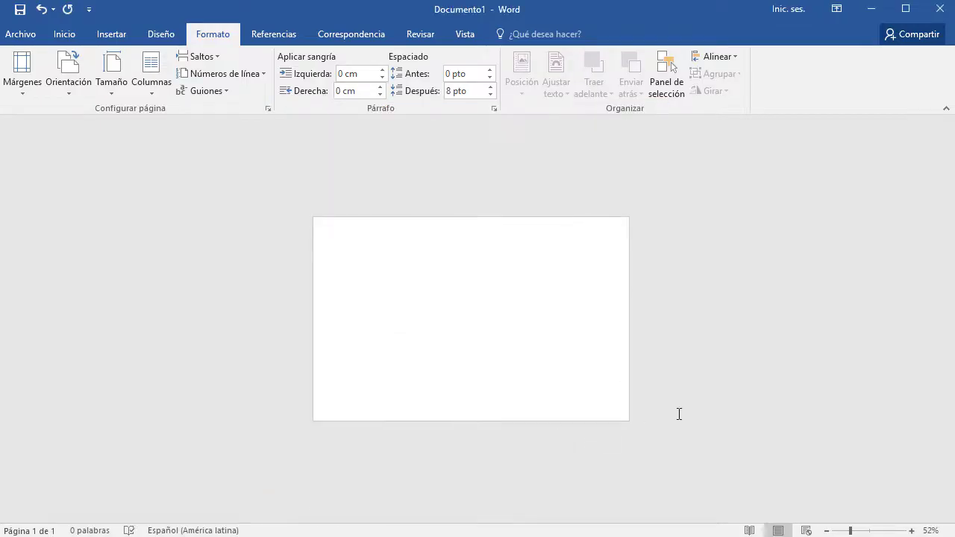
Step: Turn the 21.59 × 14 cm page to Vertical orientation, then show the Insertar options
{"action": "scroll", "coordinate": [693, 413], "scroll_direction": "up", "scroll_amount": 4}
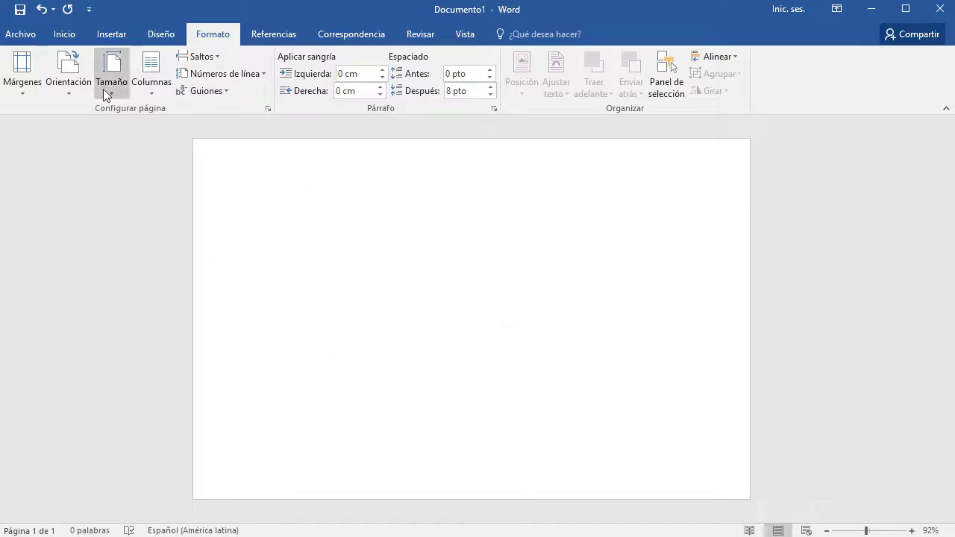
{"action": "left_click", "coordinate": [67, 89]}
{"action": "left_click", "coordinate": [88, 118]}
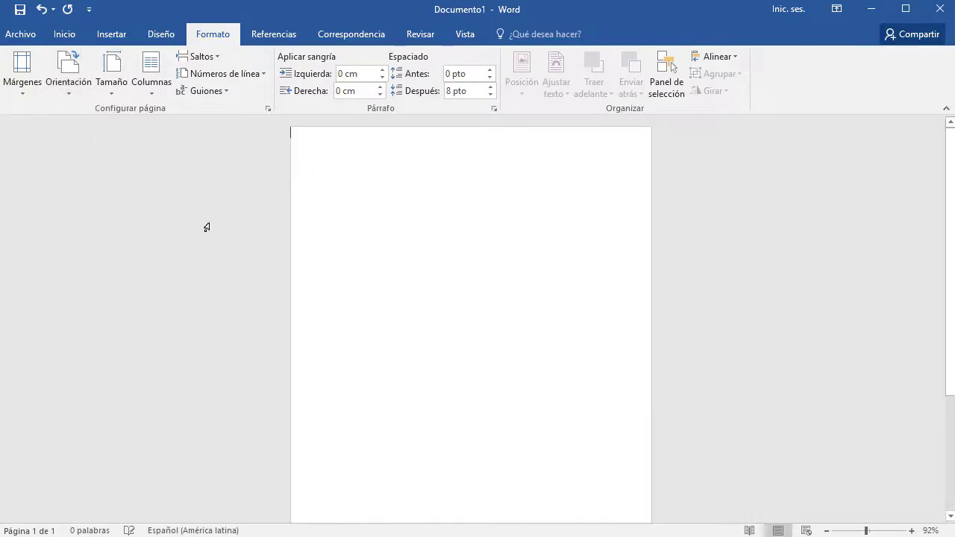
{"action": "scroll", "coordinate": [511, 333], "scroll_direction": "down", "scroll_amount": 1, "text": "ctrl"}
{"action": "scroll", "coordinate": [512, 330], "scroll_direction": "down", "scroll_amount": 1, "text": "ctrl"}
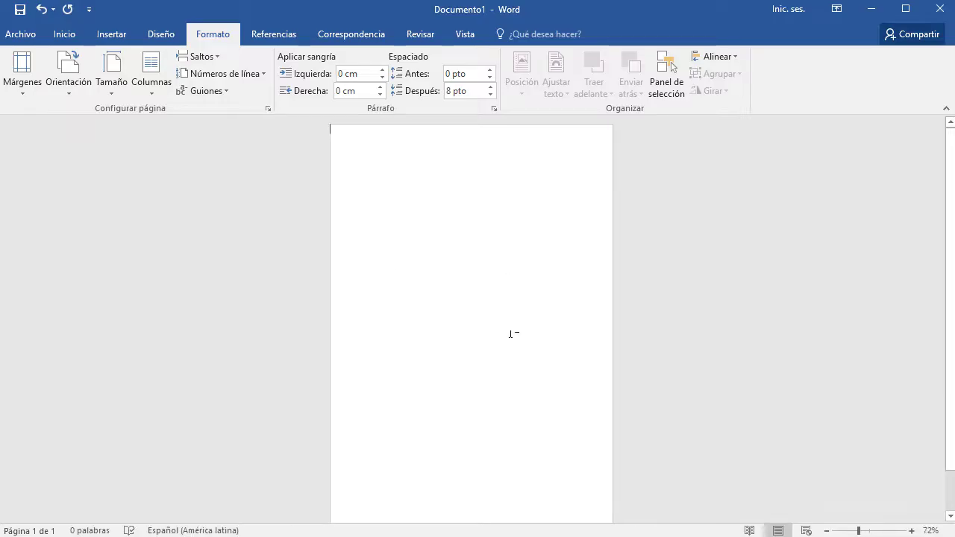
{"action": "scroll", "coordinate": [512, 326], "scroll_direction": "down", "scroll_amount": 1, "text": "ctrl"}
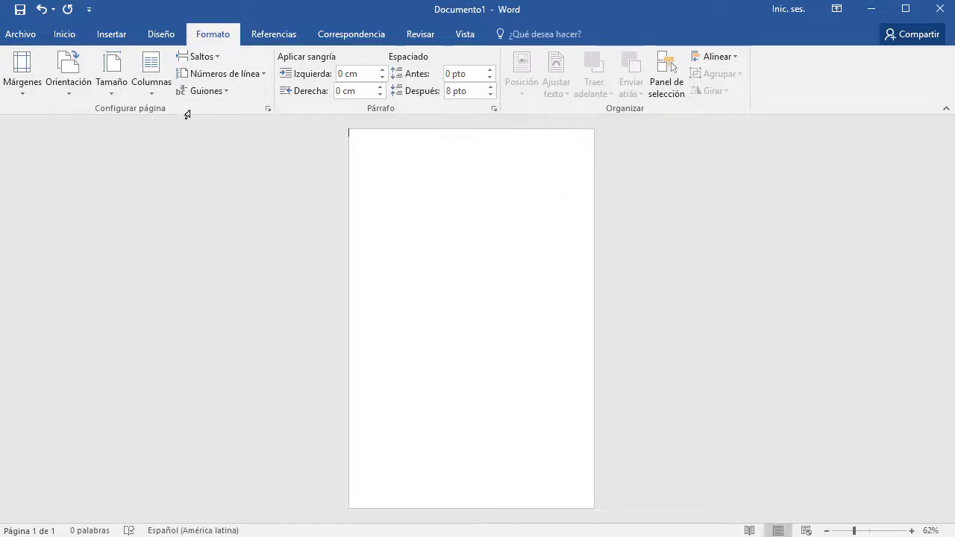
{"action": "left_click", "coordinate": [112, 35]}
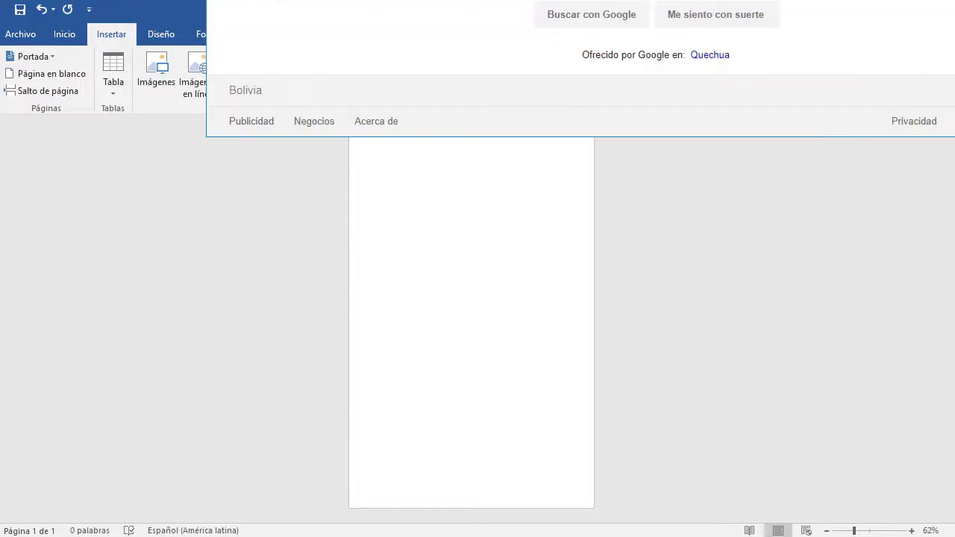
Step: Search Google in Chrome for 'fondo blando y negro'
{"action": "left_click_drag", "start_coordinate": [38, 8], "coordinate": [577, 18]}
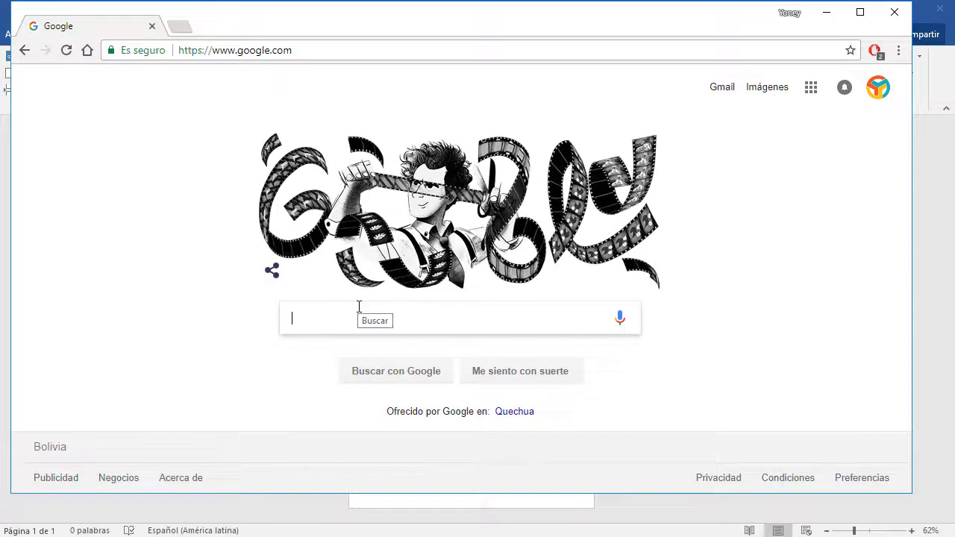
{"action": "left_click", "coordinate": [358, 313]}
{"action": "type", "text": "fo"}
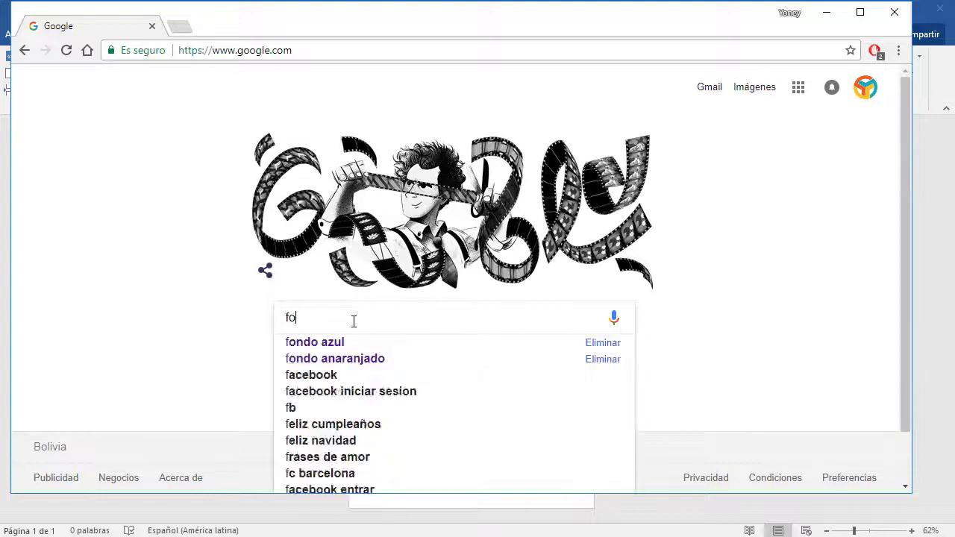
{"action": "type", "text": "ndo"}
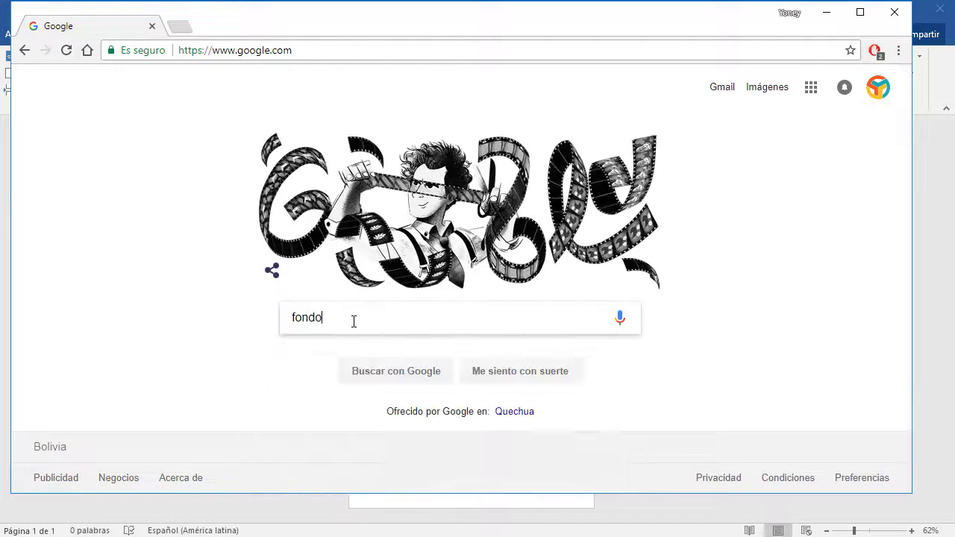
{"action": "type", "text": " blando"}
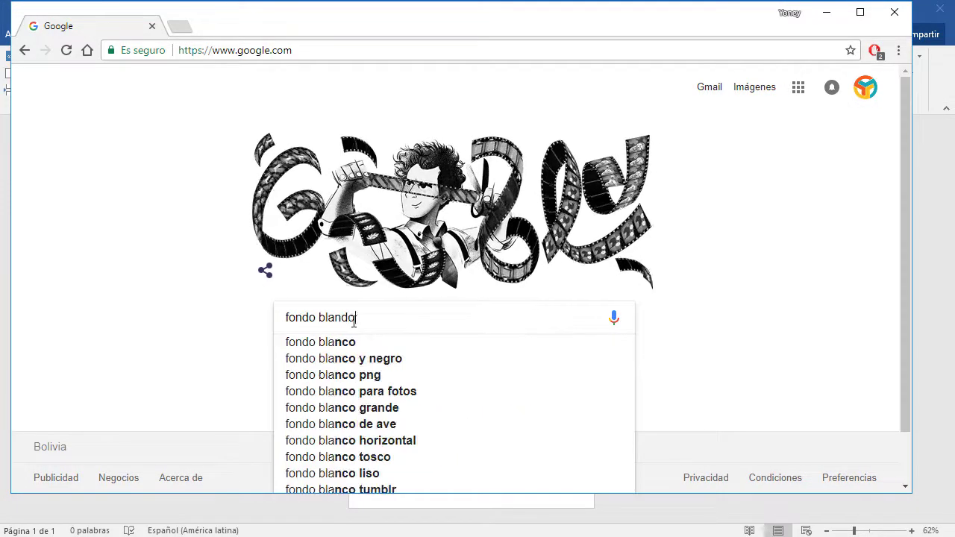
{"action": "type", "text": " y "}
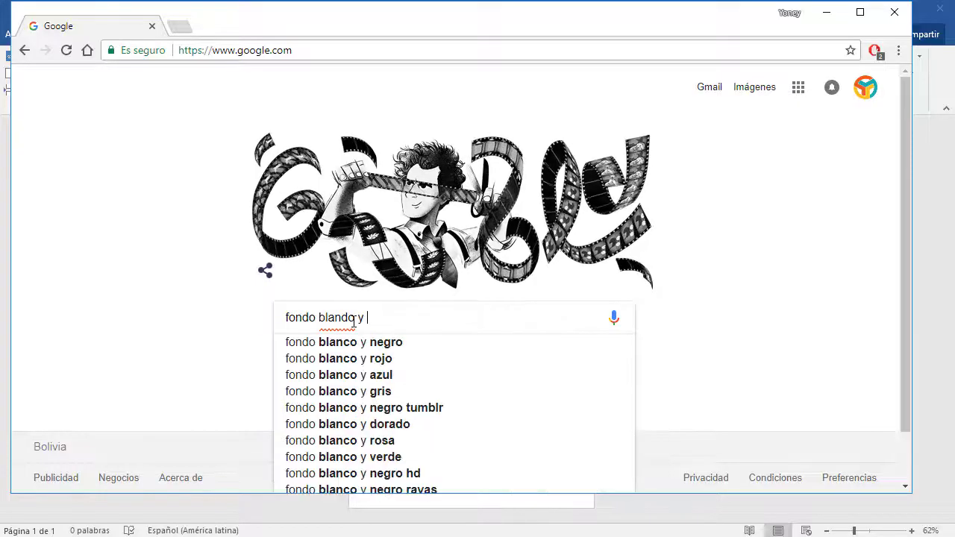
{"action": "type", "text": "negro"}
{"action": "key", "text": "Return"}
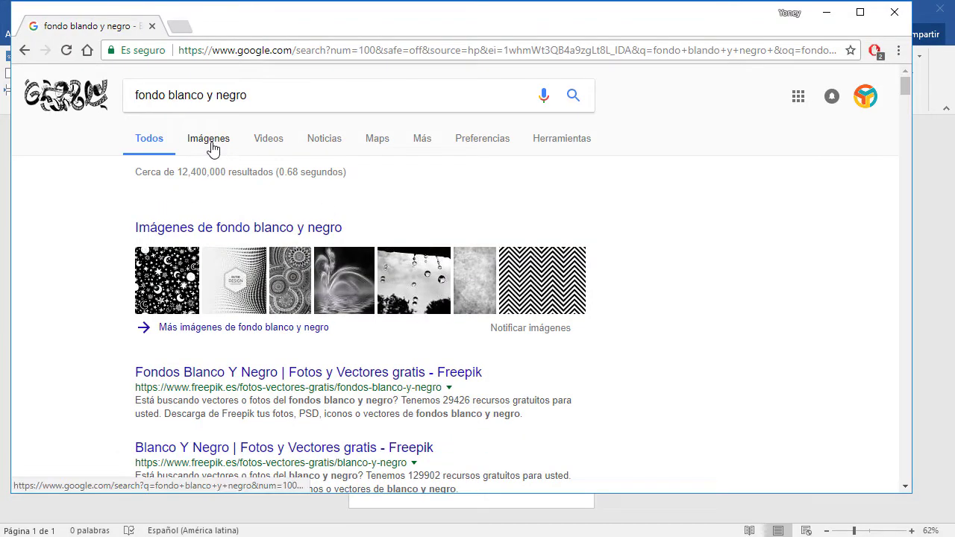
Step: Show only image results and preview the black-and-white swirl background
{"action": "left_click", "coordinate": [208, 145]}
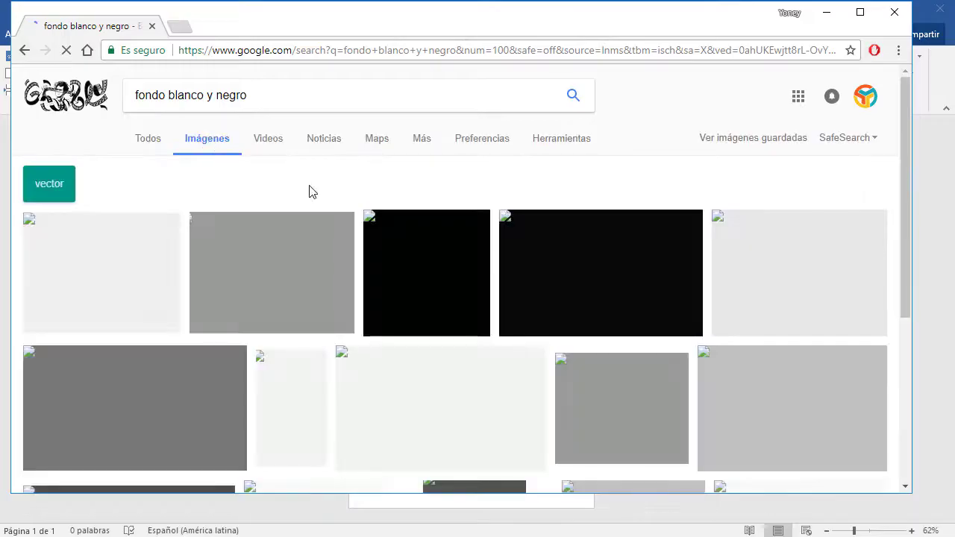
{"action": "scroll", "coordinate": [718, 326], "scroll_direction": "down", "scroll_amount": 4}
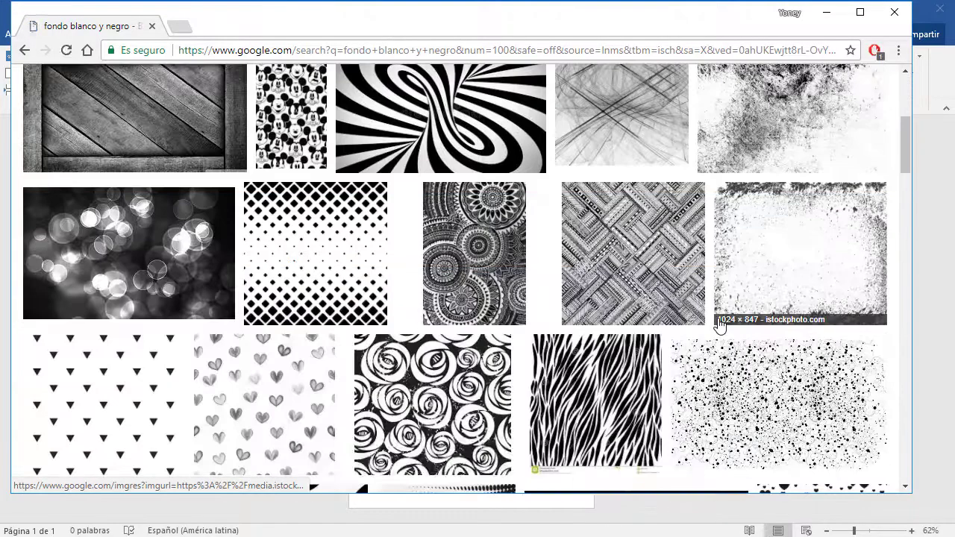
{"action": "scroll", "coordinate": [719, 325], "scroll_direction": "up", "scroll_amount": 2}
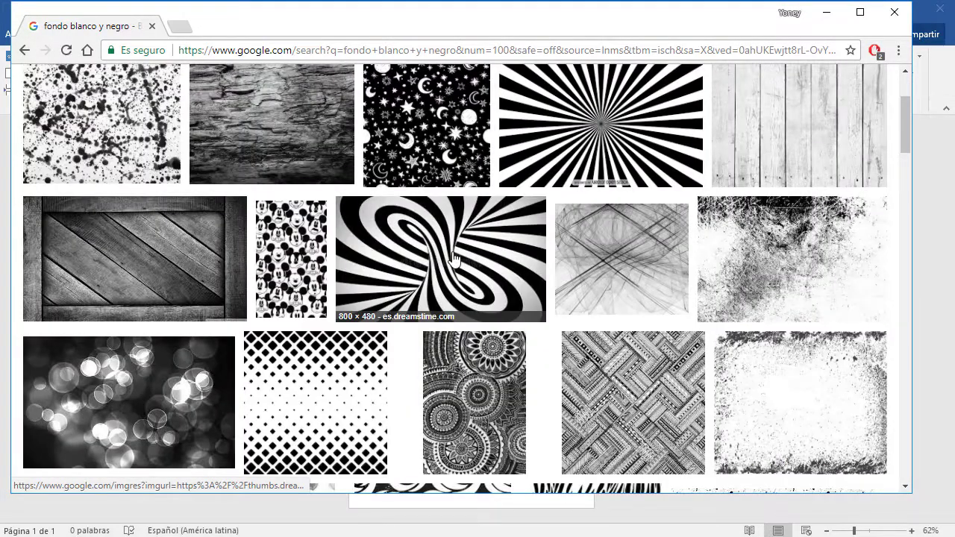
{"action": "left_click", "coordinate": [453, 260]}
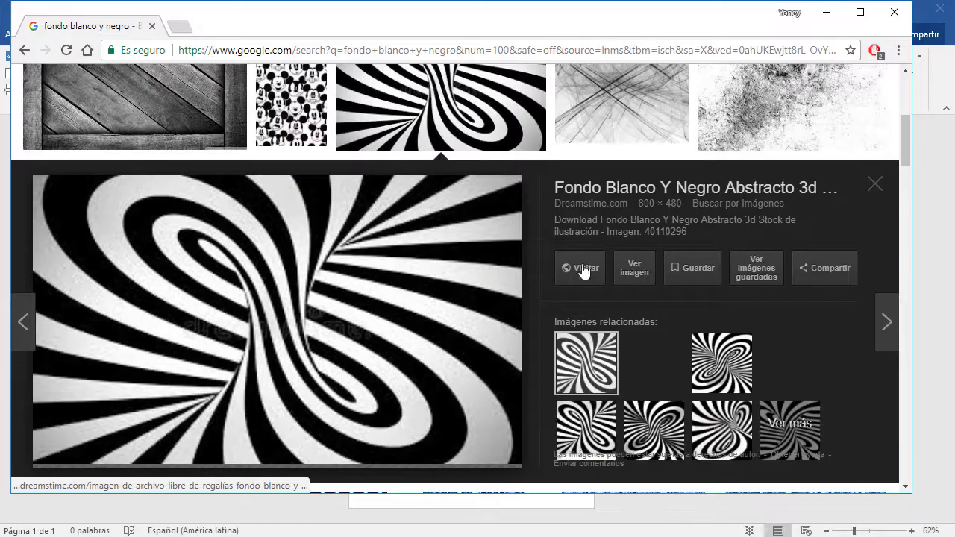
{"action": "scroll", "coordinate": [470, 277], "scroll_direction": "up", "scroll_amount": 2}
{"action": "scroll", "coordinate": [333, 406], "scroll_direction": "down", "scroll_amount": 2}
{"action": "scroll", "coordinate": [327, 350], "scroll_direction": "down", "scroll_amount": 1}
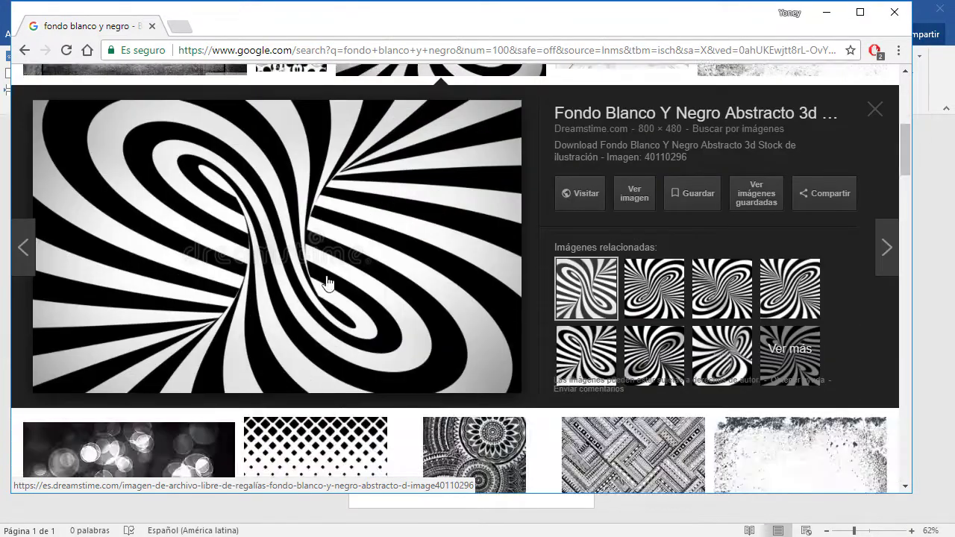
{"action": "scroll", "coordinate": [440, 282], "scroll_direction": "up", "scroll_amount": 4}
Step: Preview the starburst background, then open the tribal-stripe background preview
{"action": "left_click", "coordinate": [586, 168]}
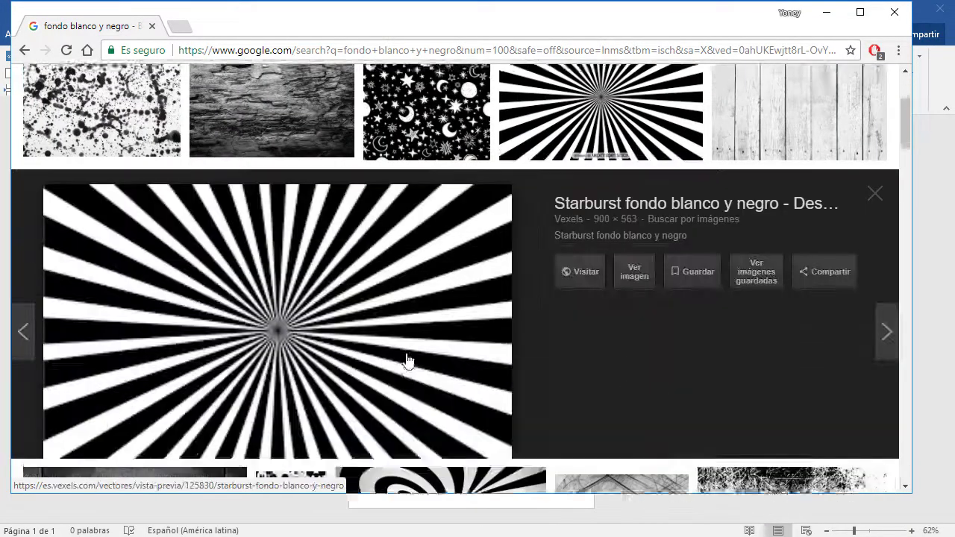
{"action": "scroll", "coordinate": [409, 361], "scroll_direction": "down", "scroll_amount": 5}
{"action": "scroll", "coordinate": [408, 361], "scroll_direction": "down", "scroll_amount": 1}
{"action": "scroll", "coordinate": [408, 361], "scroll_direction": "down", "scroll_amount": 2}
{"action": "scroll", "coordinate": [408, 361], "scroll_direction": "down", "scroll_amount": 5}
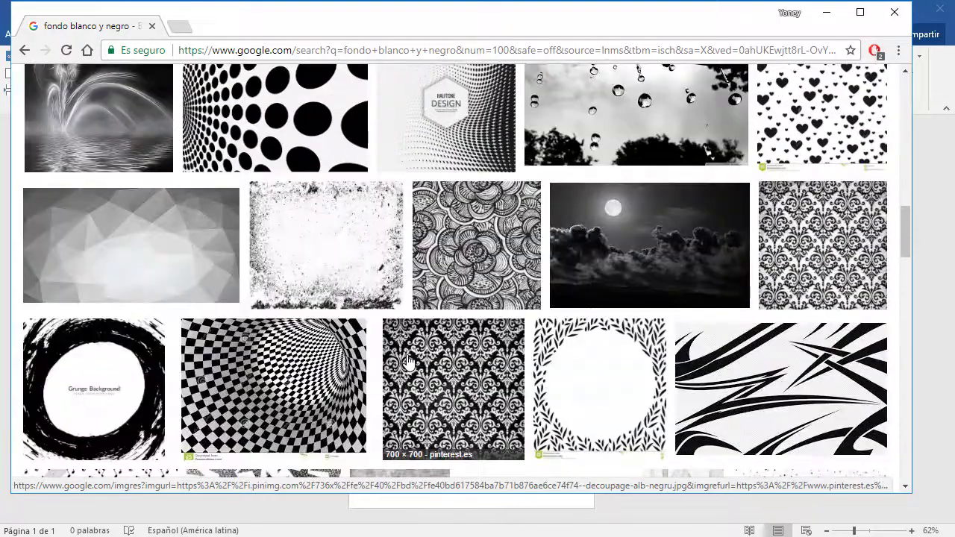
{"action": "scroll", "coordinate": [408, 361], "scroll_direction": "up", "scroll_amount": 2}
{"action": "scroll", "coordinate": [406, 361], "scroll_direction": "down", "scroll_amount": 4}
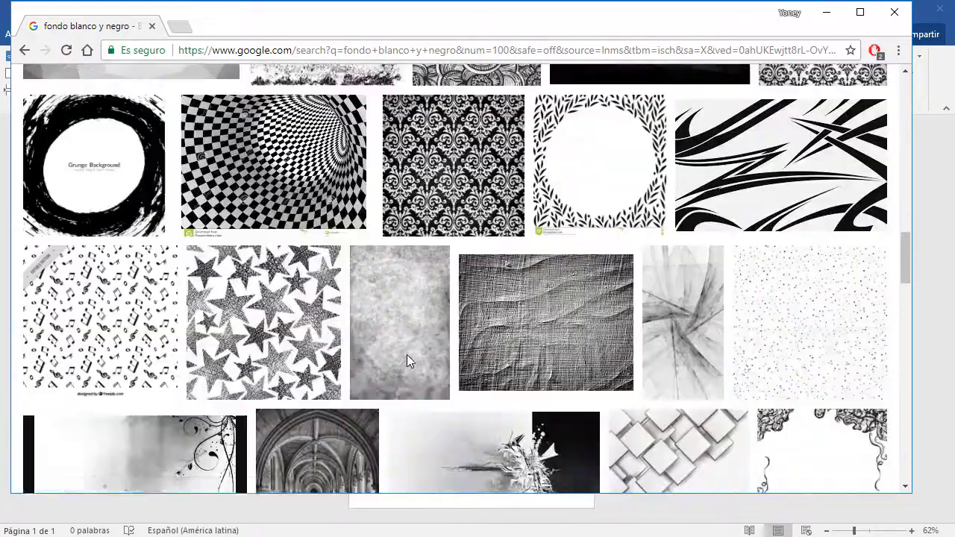
{"action": "left_click", "coordinate": [764, 154]}
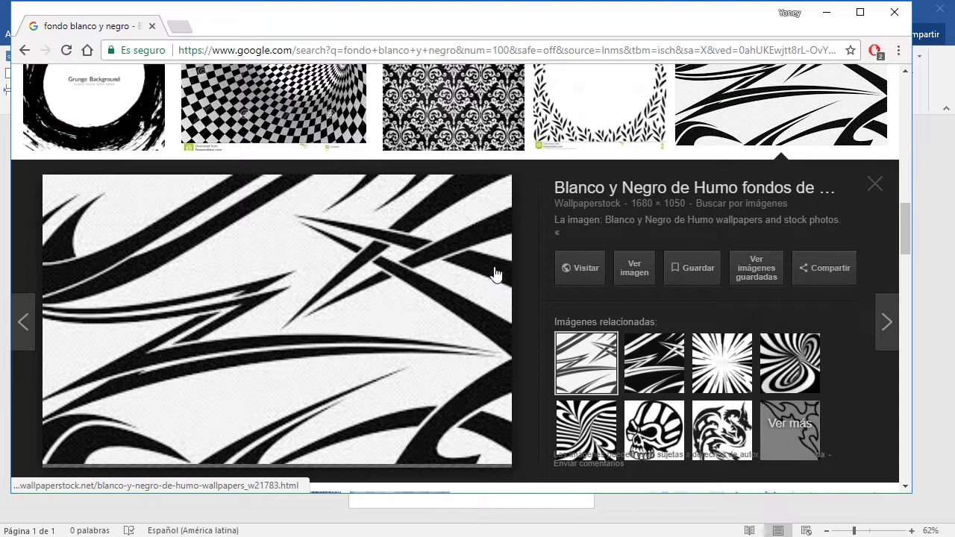
Step: Open the tribal background full size, cancel saving it, and return to the results grid
{"action": "left_click", "coordinate": [635, 272]}
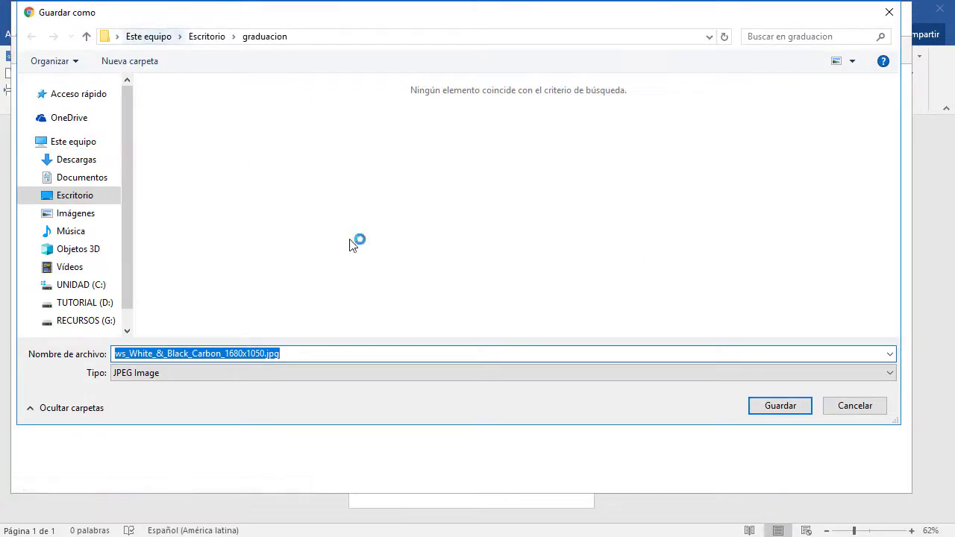
{"action": "left_click", "coordinate": [843, 409]}
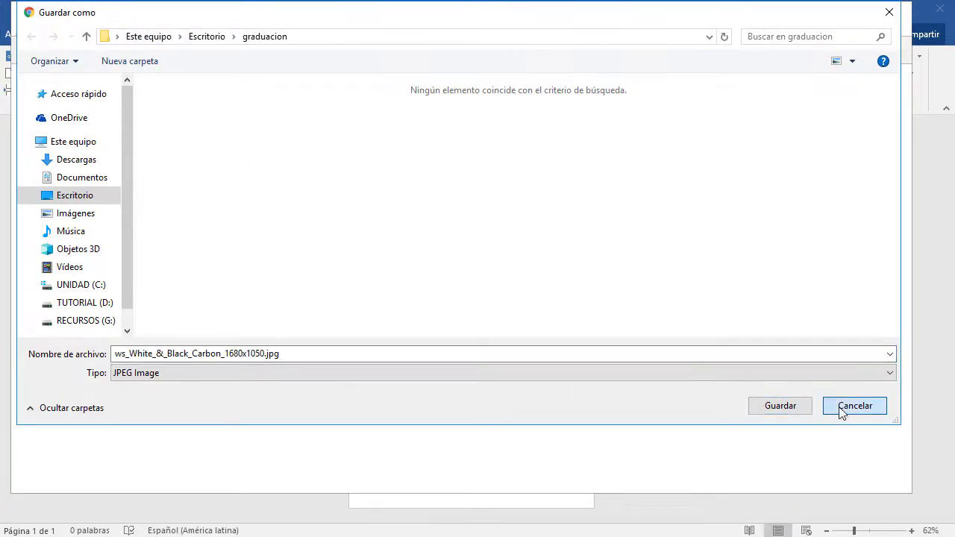
{"action": "left_click", "coordinate": [132, 28]}
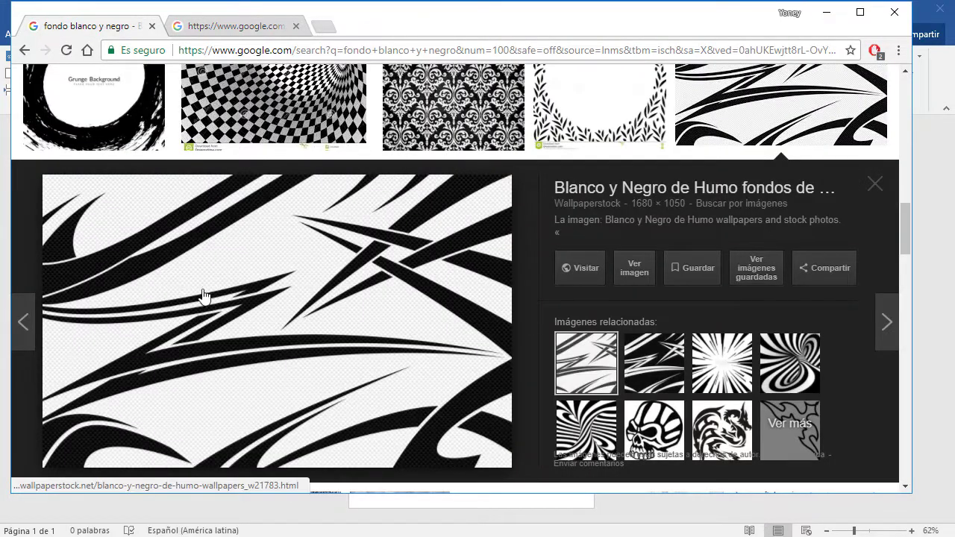
{"action": "scroll", "coordinate": [315, 386], "scroll_direction": "down", "scroll_amount": 5}
{"action": "scroll", "coordinate": [318, 382], "scroll_direction": "up", "scroll_amount": 3}
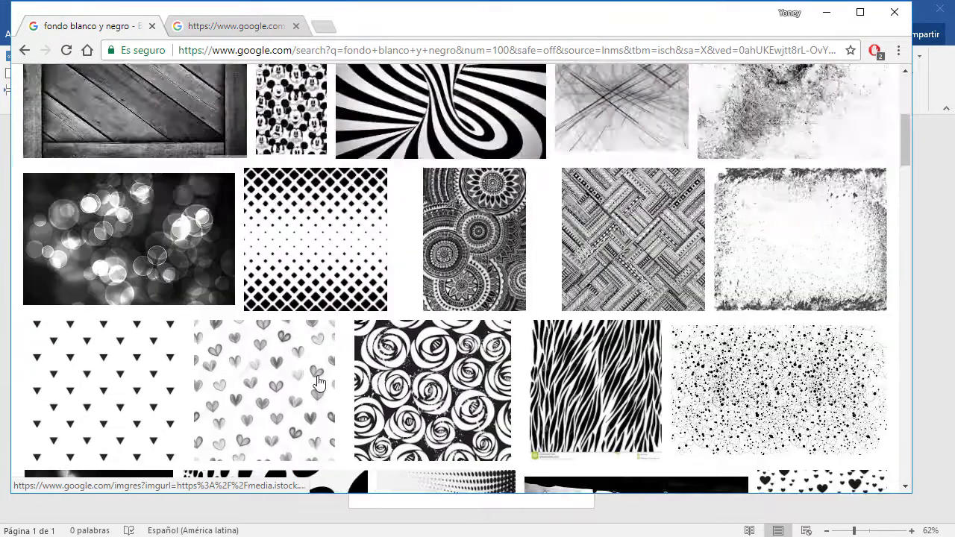
{"action": "scroll", "coordinate": [565, 409], "scroll_direction": "up", "scroll_amount": 3}
{"action": "left_click", "coordinate": [564, 410]}
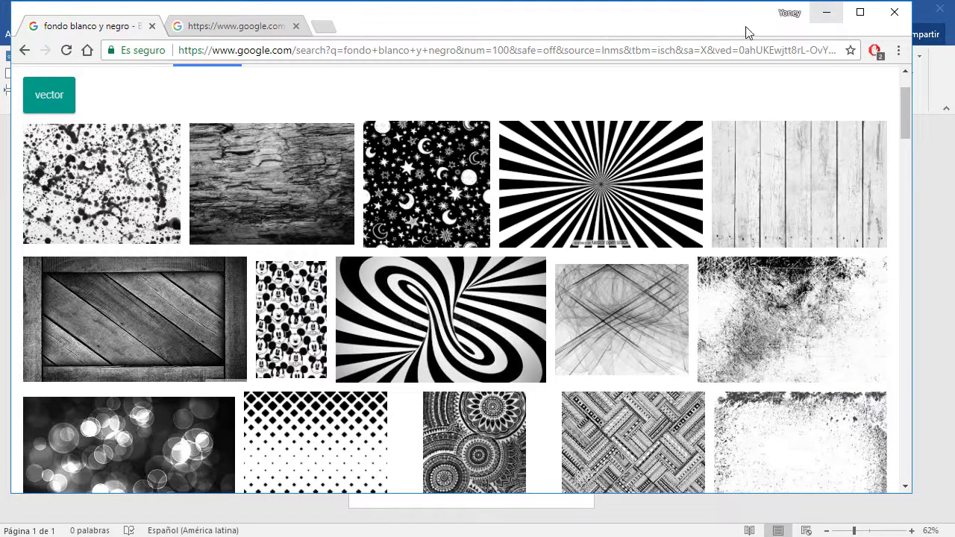
{"action": "scroll", "coordinate": [331, 329], "scroll_direction": "up", "scroll_amount": 1}
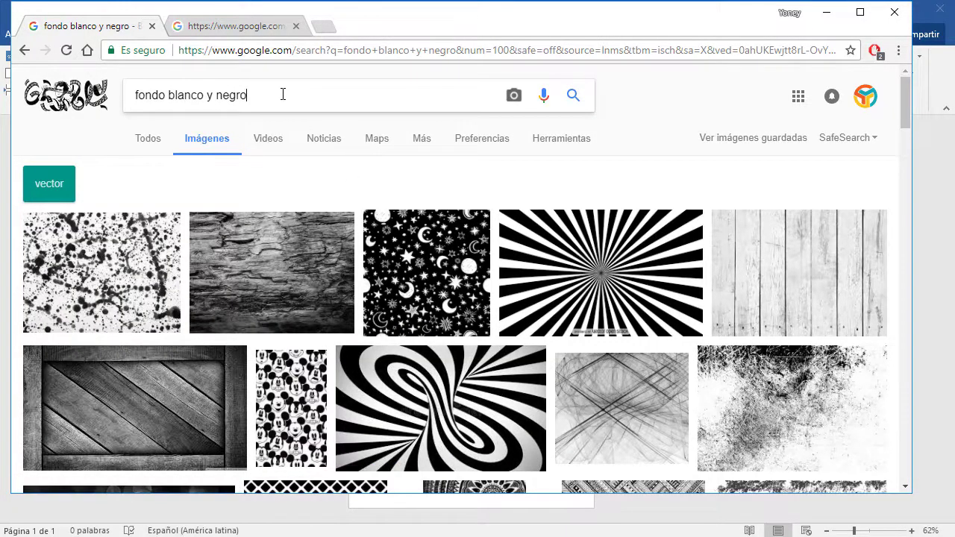
Step: Search images for 'adorno png' and preview the black, Fine Ornament Black and Flower Ornament 6 images
{"action": "left_click_drag", "start_coordinate": [282, 94], "coordinate": [131, 96]}
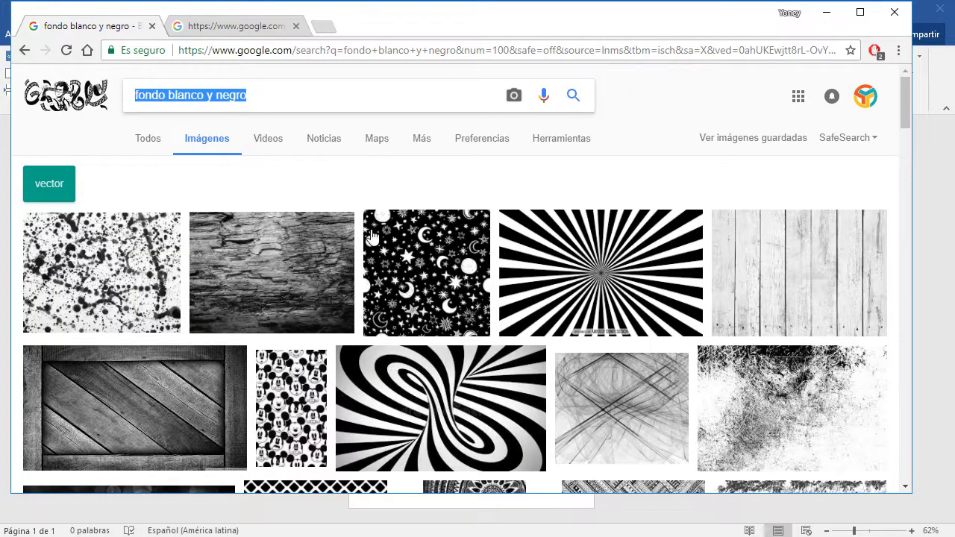
{"action": "type", "text": "adorno "}
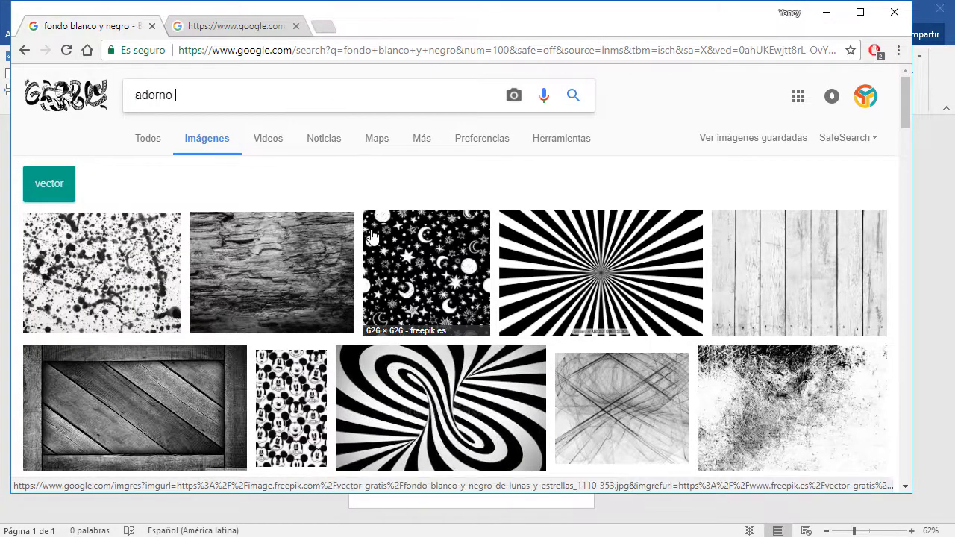
{"action": "type", "text": "png"}
{"action": "key", "text": "Return"}
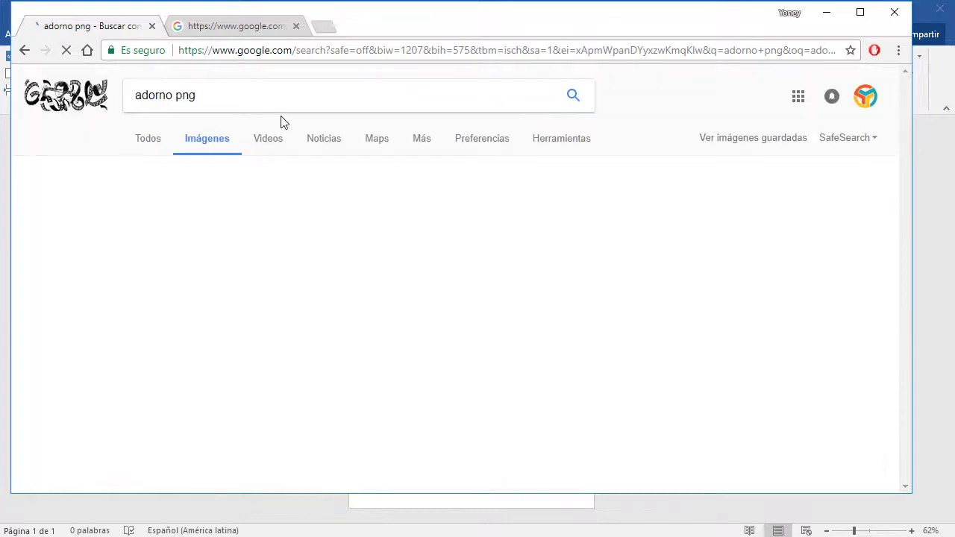
{"action": "left_click", "coordinate": [351, 270]}
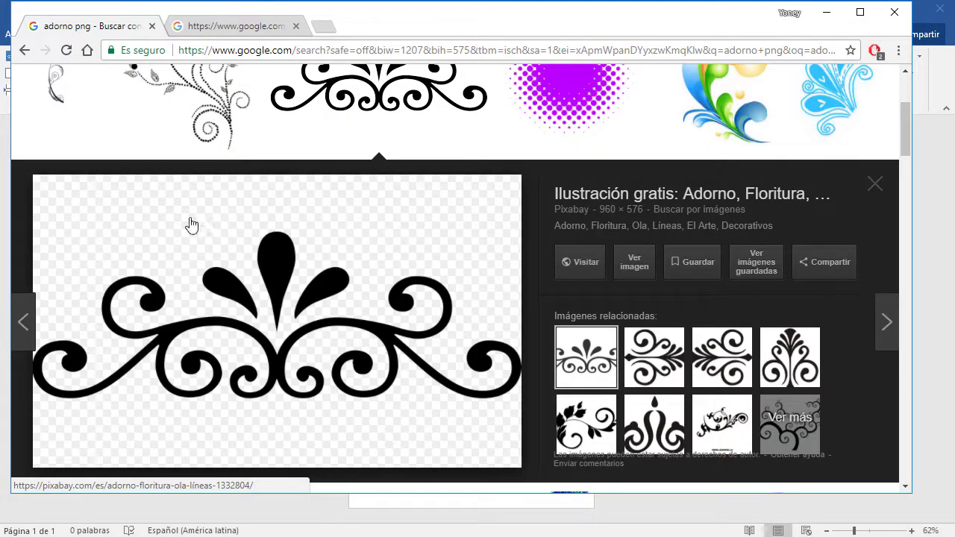
{"action": "left_click", "coordinate": [631, 373]}
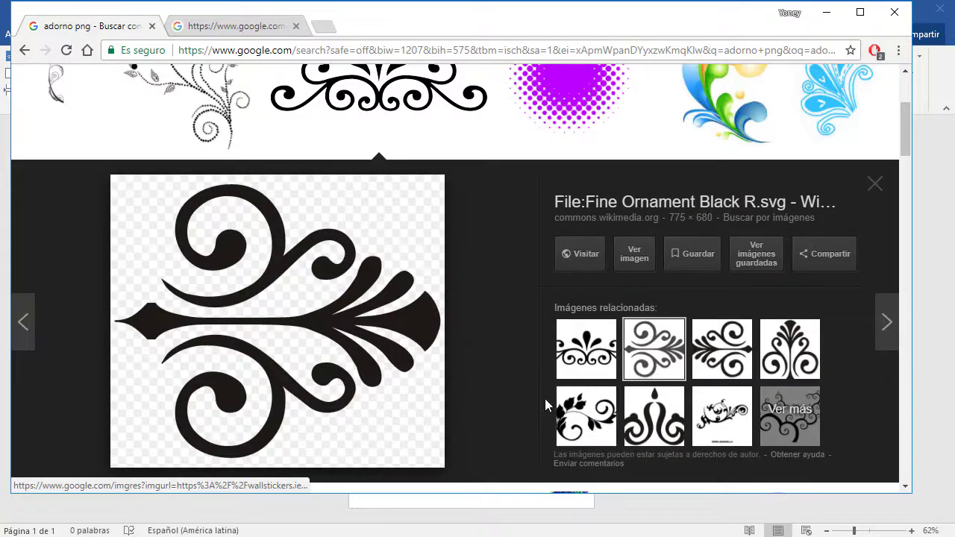
{"action": "left_click", "coordinate": [572, 413]}
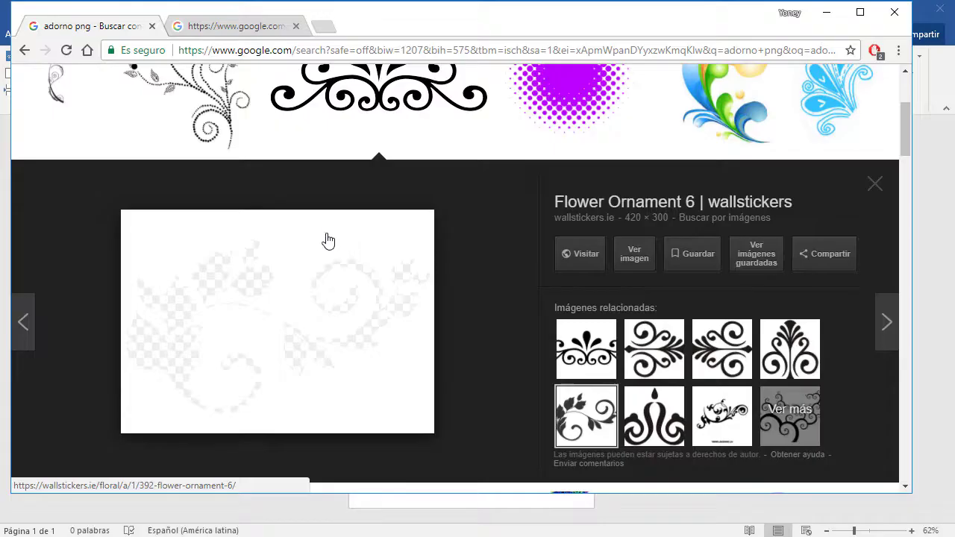
Step: Preview the Flower Ornament Decal, candle, swirl-corner and red ornaments, then select 'png' in the query
{"action": "left_click", "coordinate": [722, 415]}
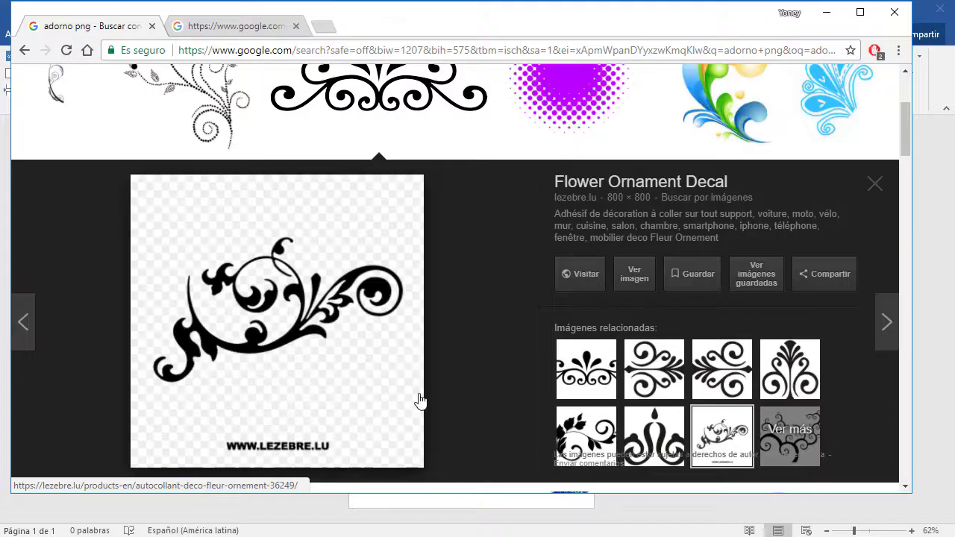
{"action": "left_click", "coordinate": [656, 436]}
{"action": "scroll", "coordinate": [445, 333], "scroll_direction": "down", "scroll_amount": 5}
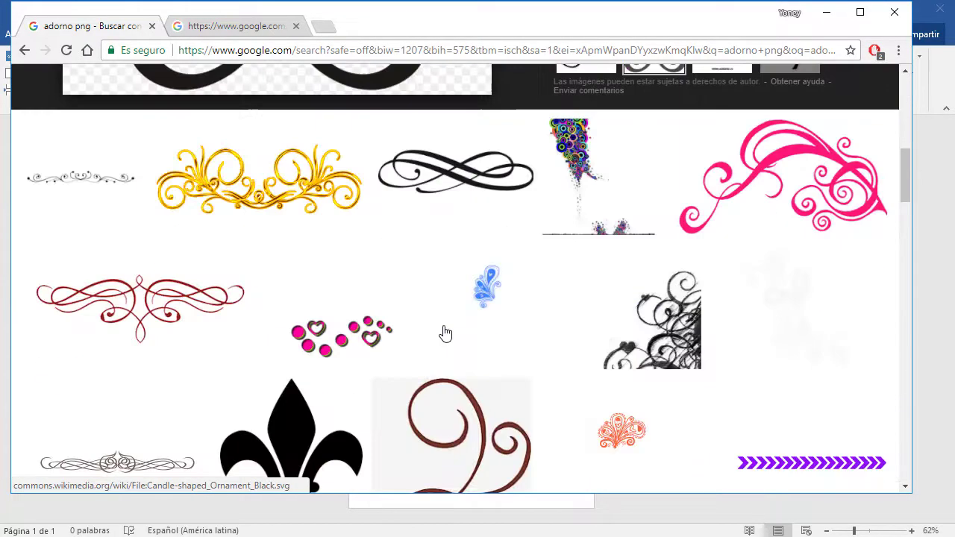
{"action": "left_click", "coordinate": [645, 313]}
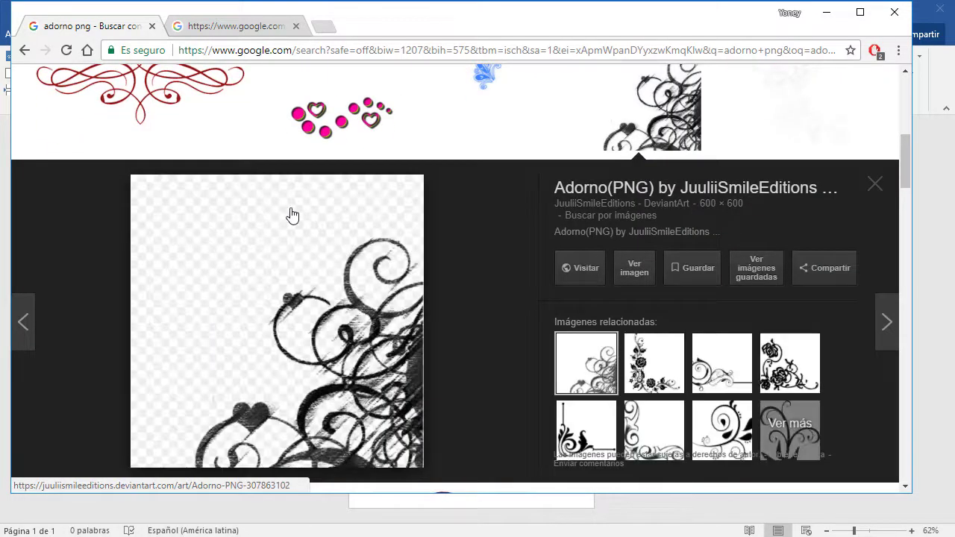
{"action": "scroll", "coordinate": [445, 343], "scroll_direction": "up", "scroll_amount": 4}
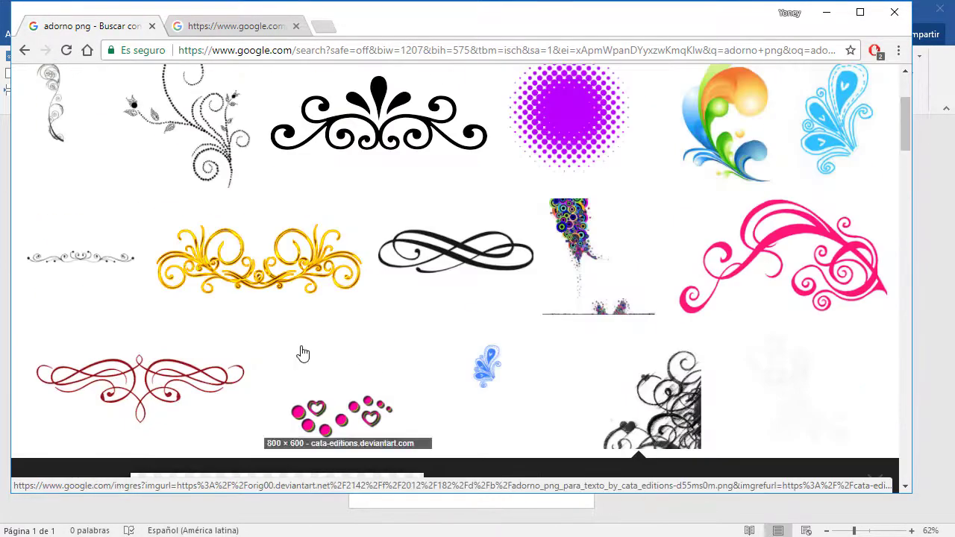
{"action": "left_click", "coordinate": [142, 384]}
{"action": "scroll", "coordinate": [299, 381], "scroll_direction": "up", "scroll_amount": 6}
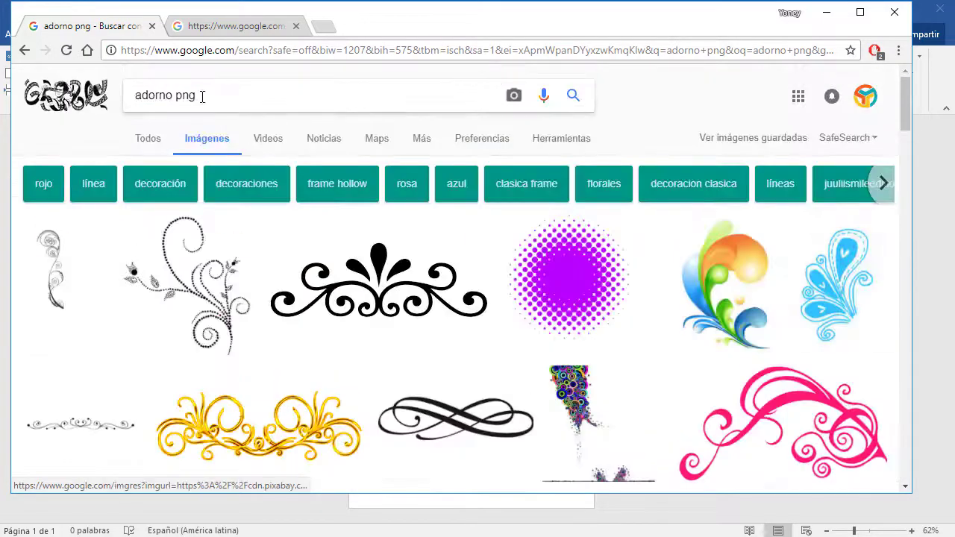
{"action": "double_click", "coordinate": [186, 95]}
Step: Search images for 'adornos tarjeta' and open the pink triangle ornaments 123RF preview
{"action": "key", "text": "BackSpace"}
{"action": "key", "text": "Return"}
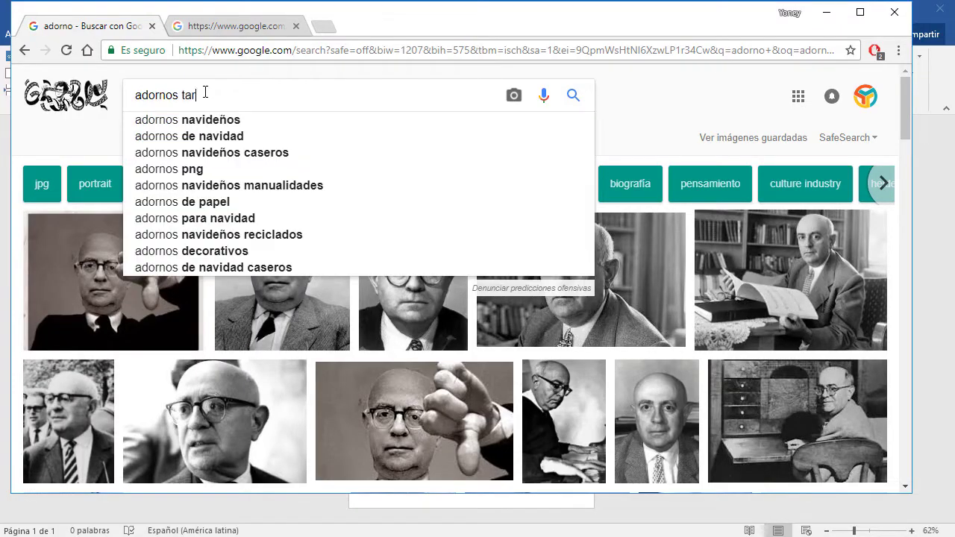
{"action": "type", "text": "jeta"}
{"action": "key", "text": "Return"}
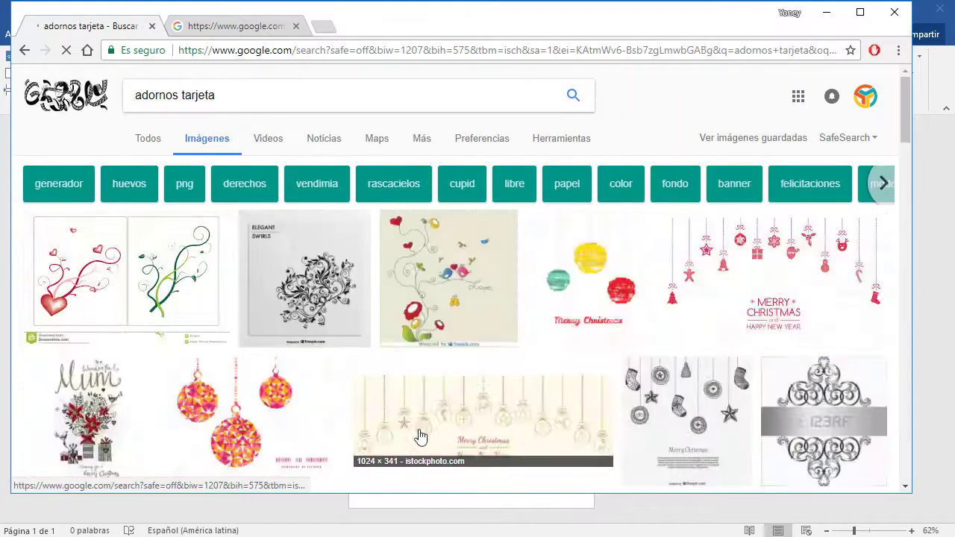
{"action": "scroll", "coordinate": [483, 340], "scroll_direction": "down", "scroll_amount": 4}
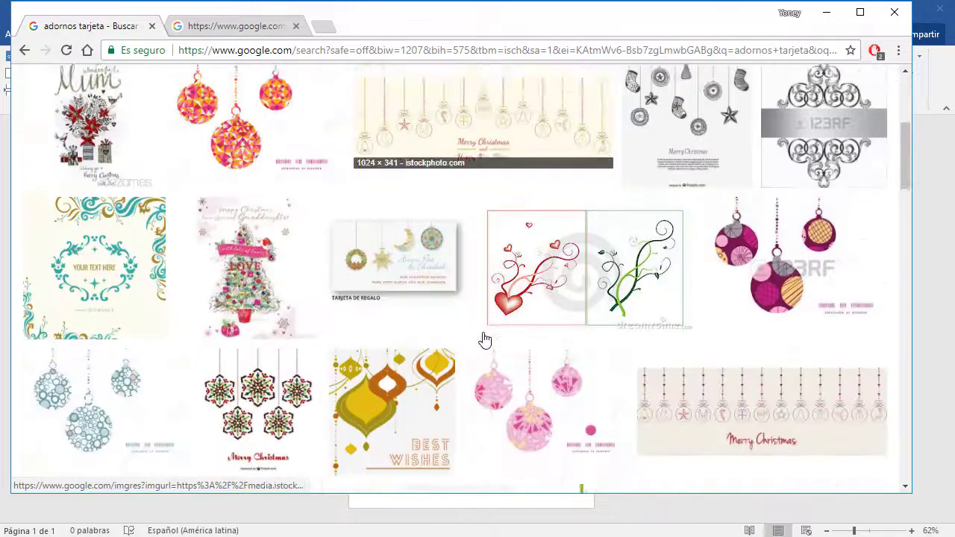
{"action": "scroll", "coordinate": [484, 340], "scroll_direction": "down", "scroll_amount": 1}
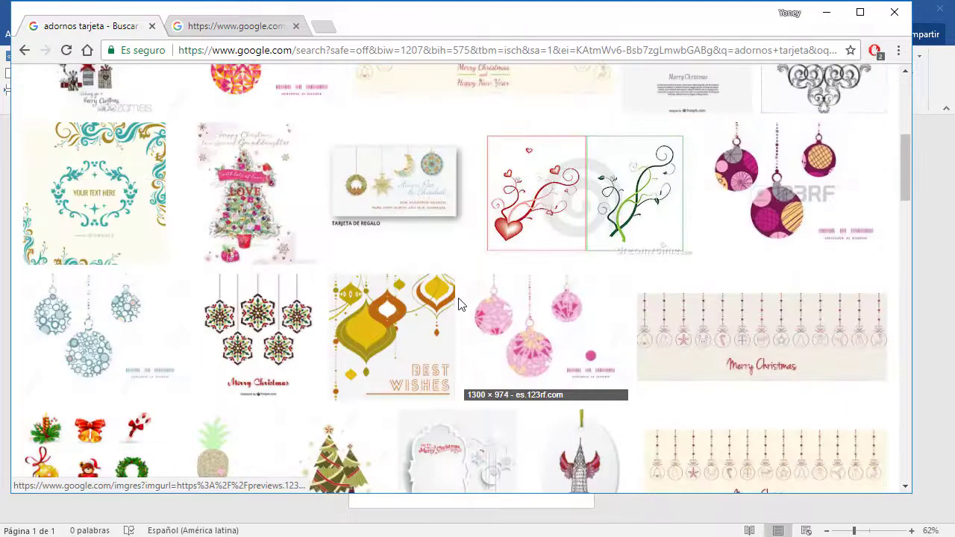
{"action": "left_click", "coordinate": [542, 330]}
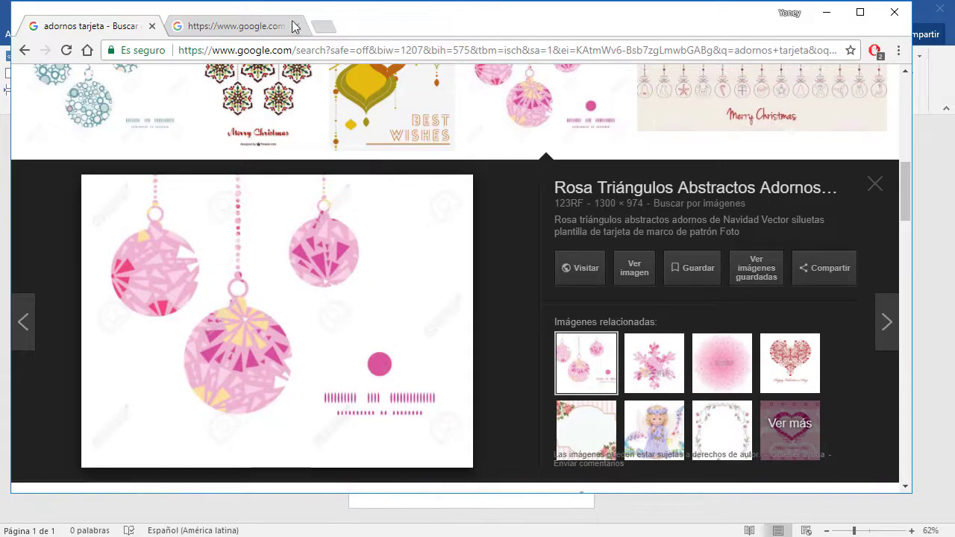
Step: Minimize Chrome, return to the Word document, and open the Insertar > Formas gallery
{"action": "left_click", "coordinate": [826, 12]}
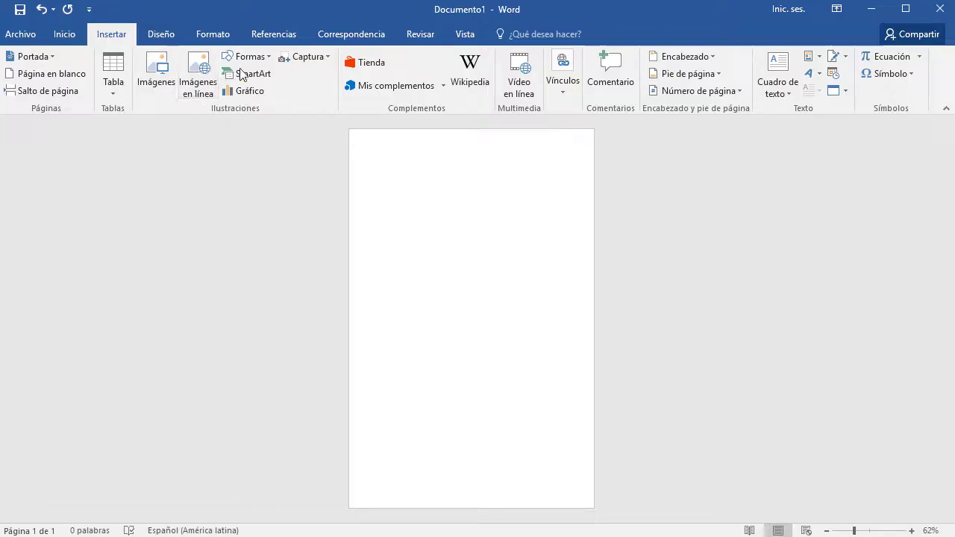
{"action": "left_click", "coordinate": [64, 36]}
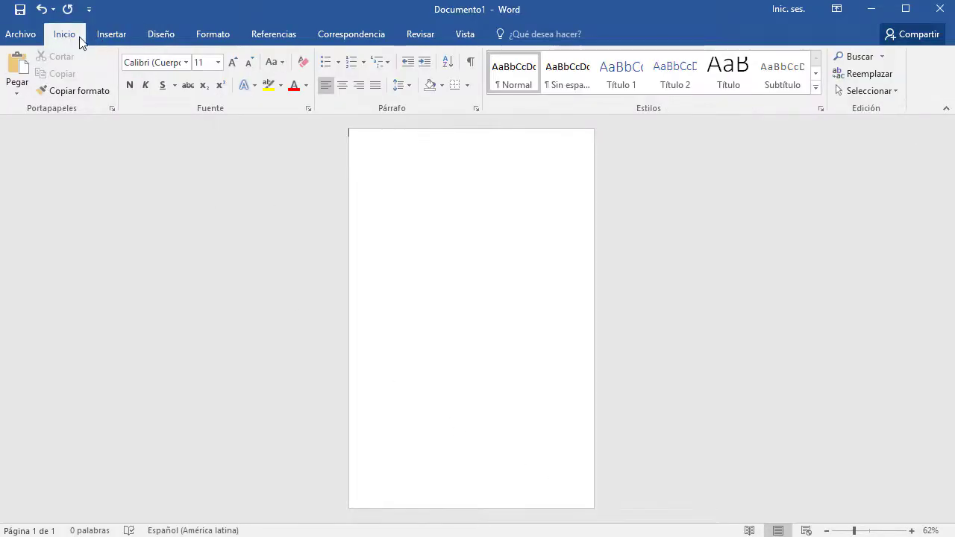
{"action": "left_click", "coordinate": [114, 37]}
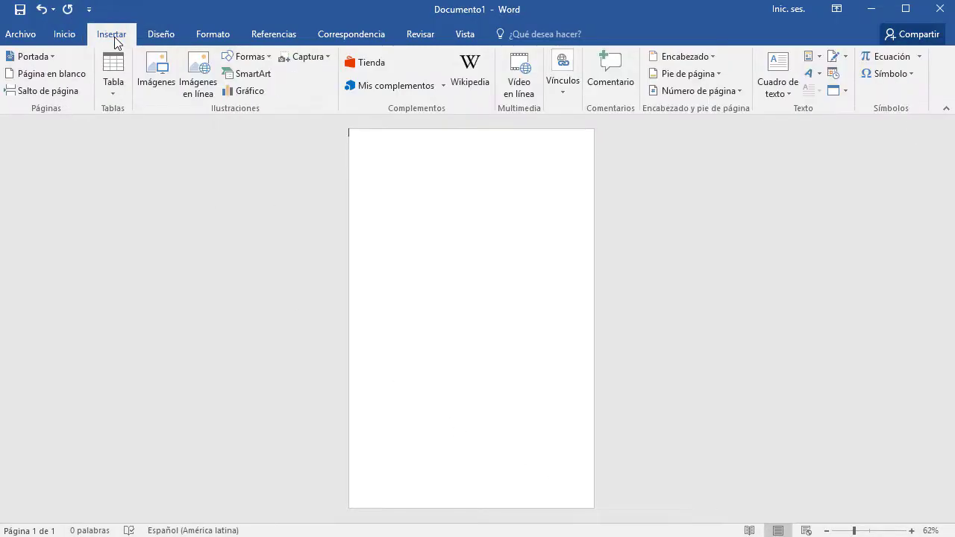
{"action": "left_click", "coordinate": [262, 64]}
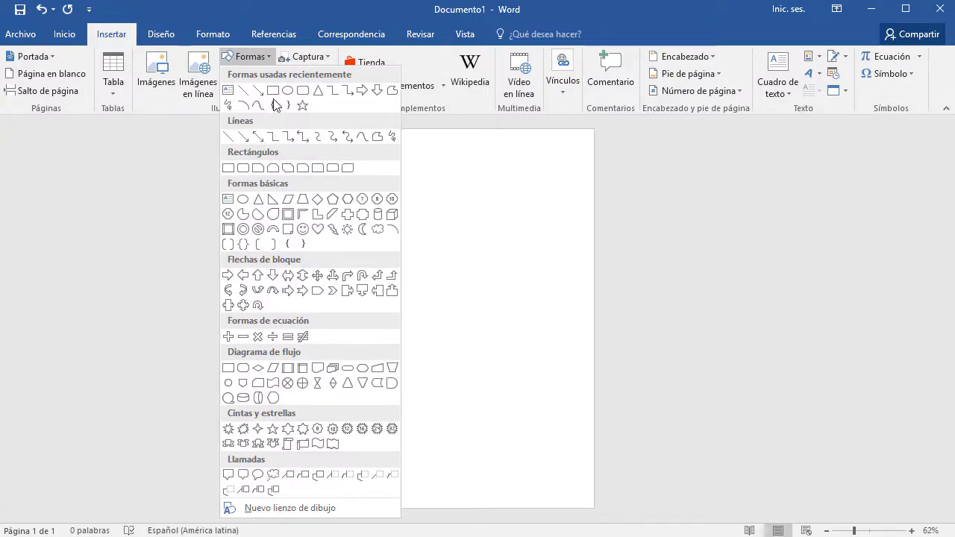
Step: Draw a 1.14 × 24.17 cm blue rectangle across the page middle and raise it slightly
{"action": "left_click", "coordinate": [229, 169]}
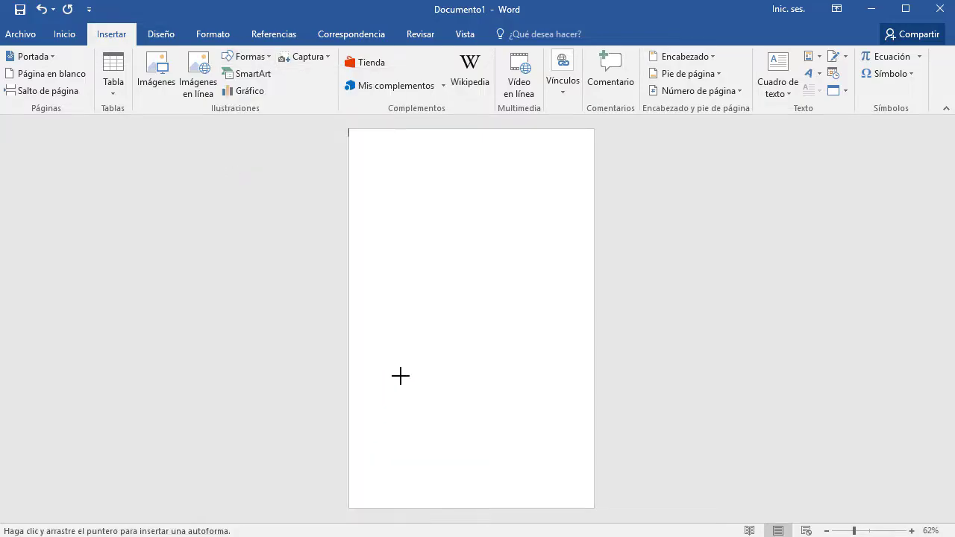
{"action": "left_click_drag", "start_coordinate": [355, 322], "coordinate": [683, 342]}
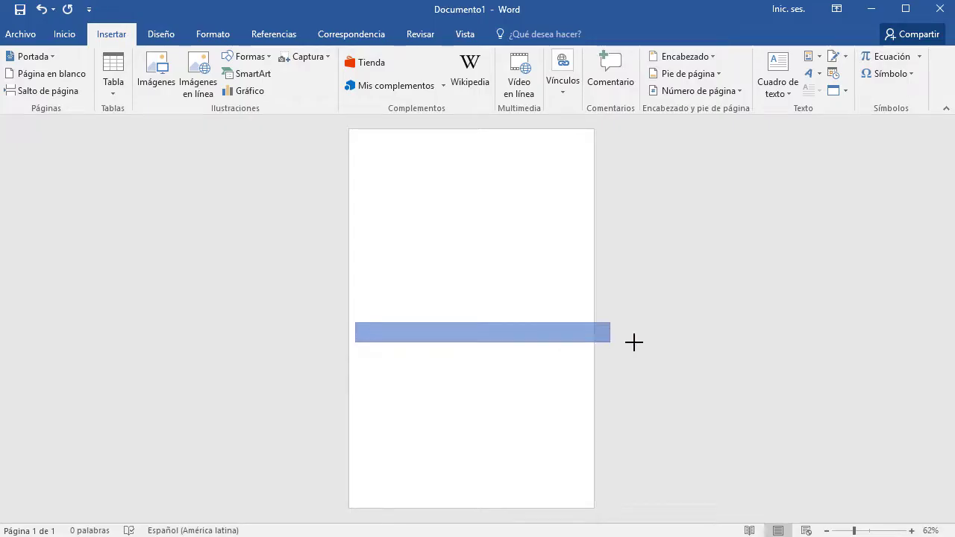
{"action": "left_click_drag", "start_coordinate": [682, 342], "coordinate": [780, 341]}
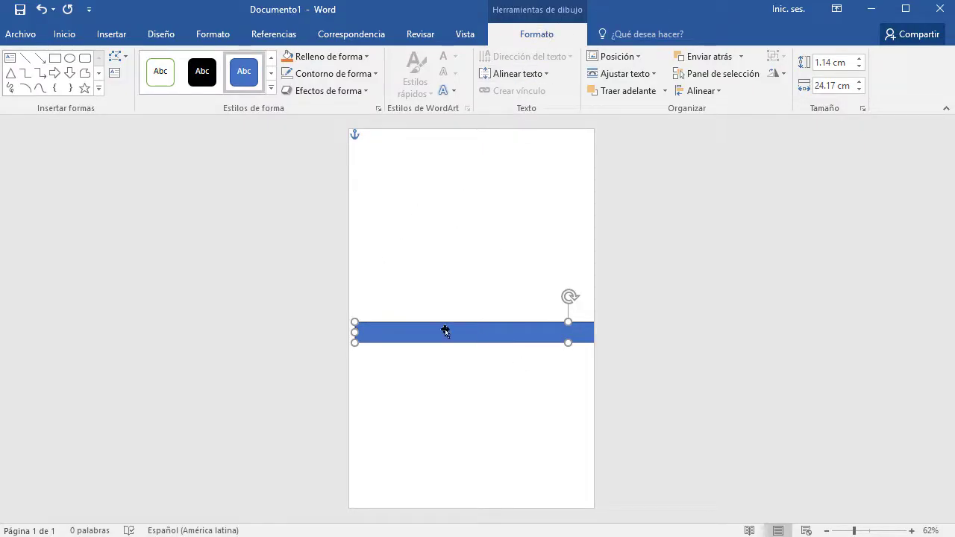
{"action": "left_click_drag", "start_coordinate": [434, 344], "coordinate": [434, 330]}
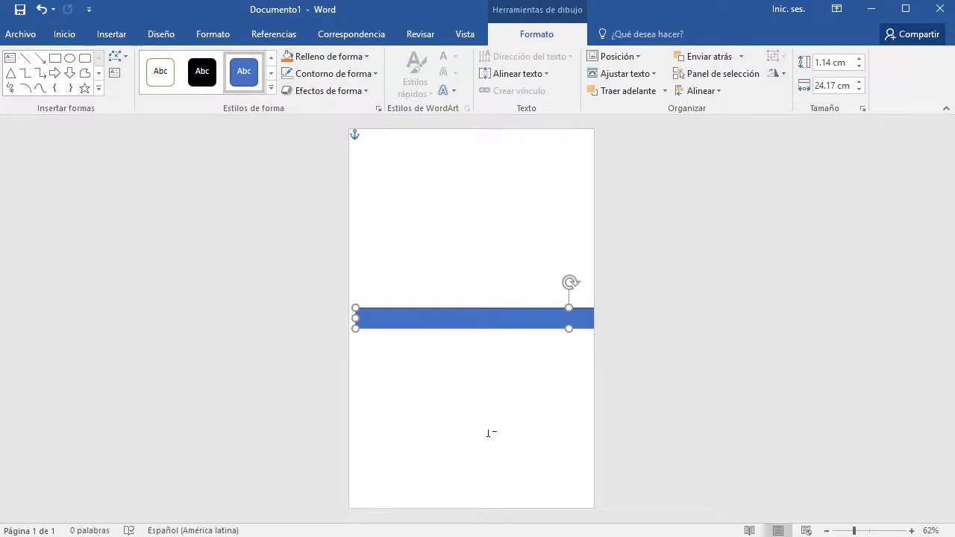
{"action": "scroll", "coordinate": [488, 433], "scroll_direction": "up", "scroll_amount": 5, "text": "ctrl"}
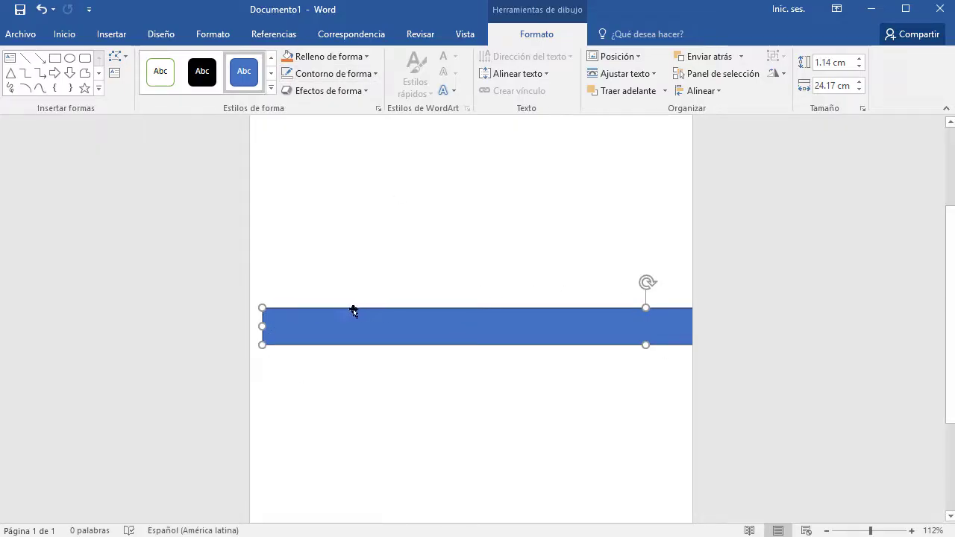
Step: Close the Efectos de forma list unapplied and open the bar's Contorno de forma menu
{"action": "left_click", "coordinate": [364, 91]}
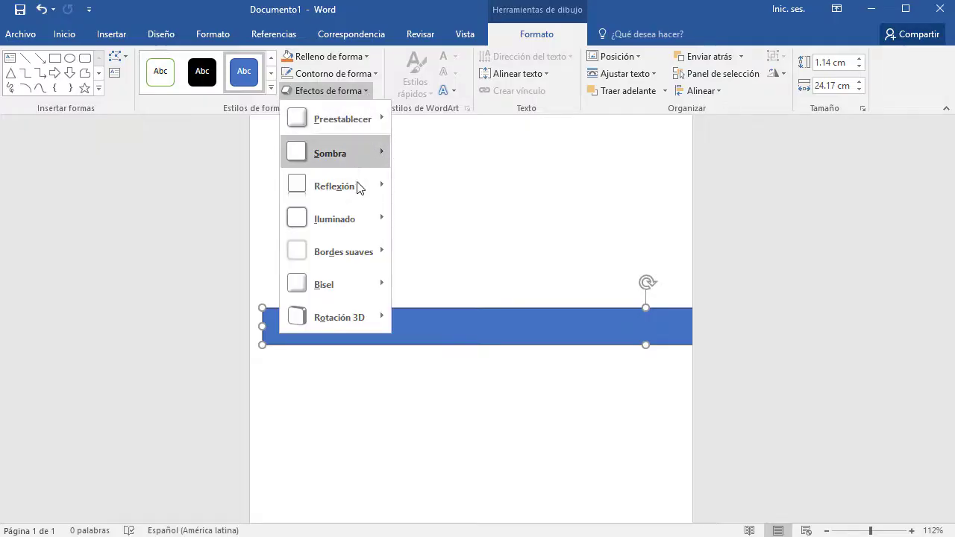
{"action": "mouse_move", "coordinate": [356, 190]}
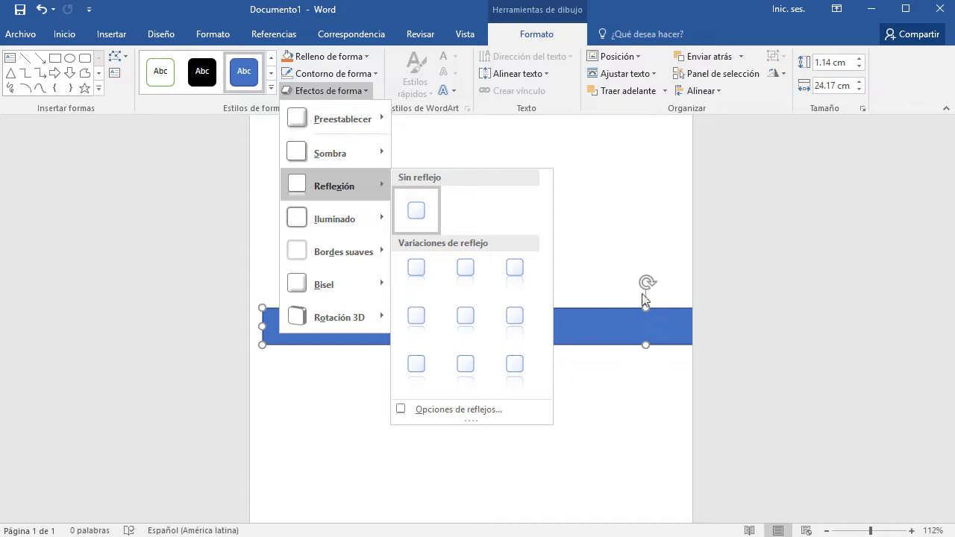
{"action": "key", "text": "Escape"}
{"action": "key", "text": "Escape"}
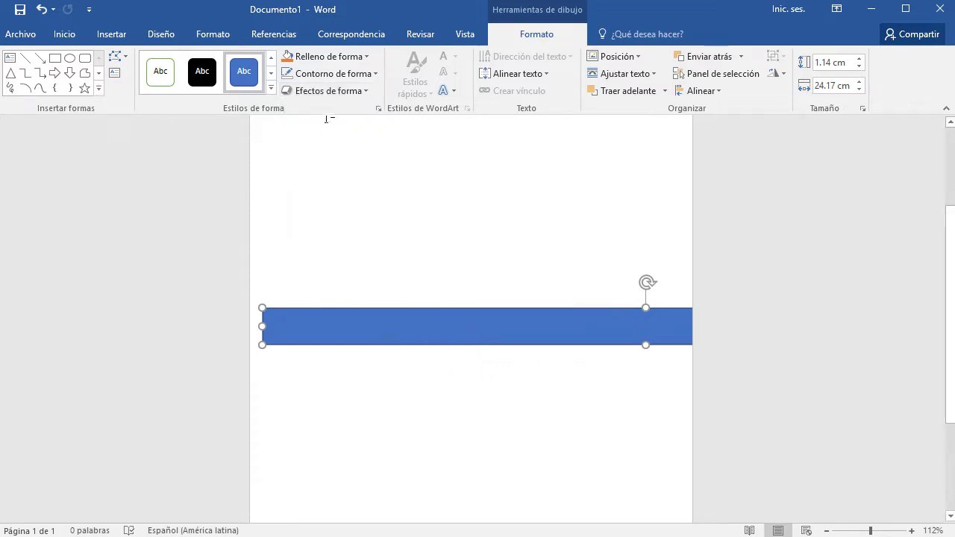
{"action": "left_click", "coordinate": [350, 73]}
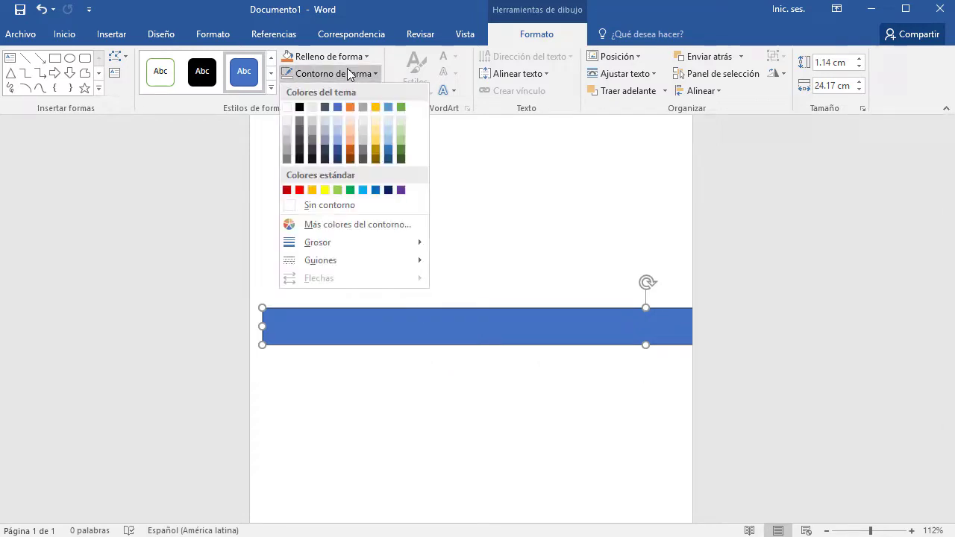
Step: Set the bar to Sin contorno and fill it with the darkest near-black grey shade
{"action": "left_click", "coordinate": [331, 206]}
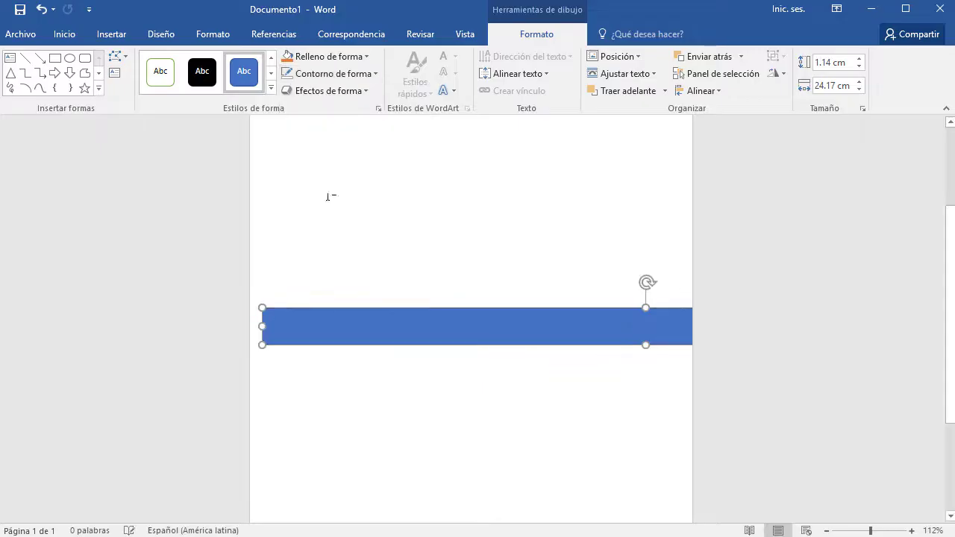
{"action": "left_click", "coordinate": [328, 57]}
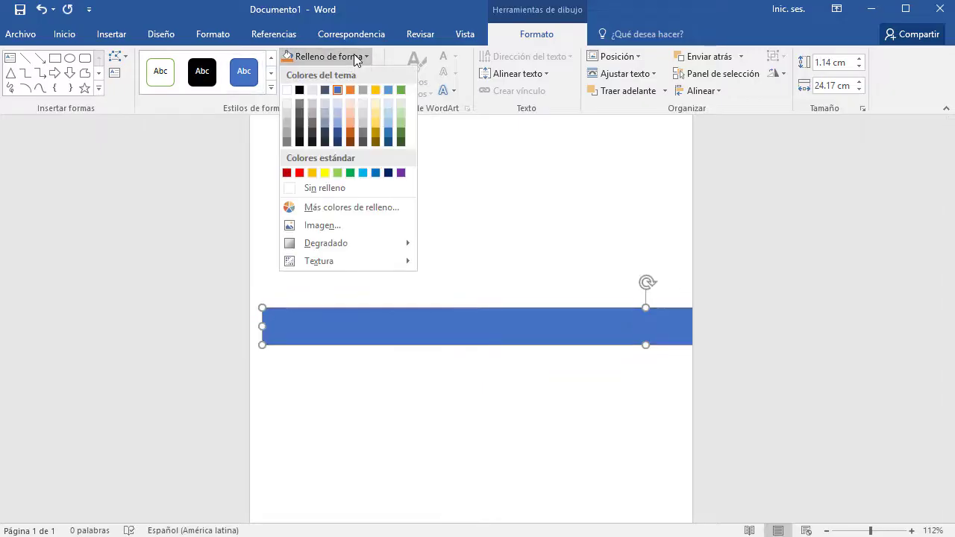
{"action": "left_click", "coordinate": [299, 90]}
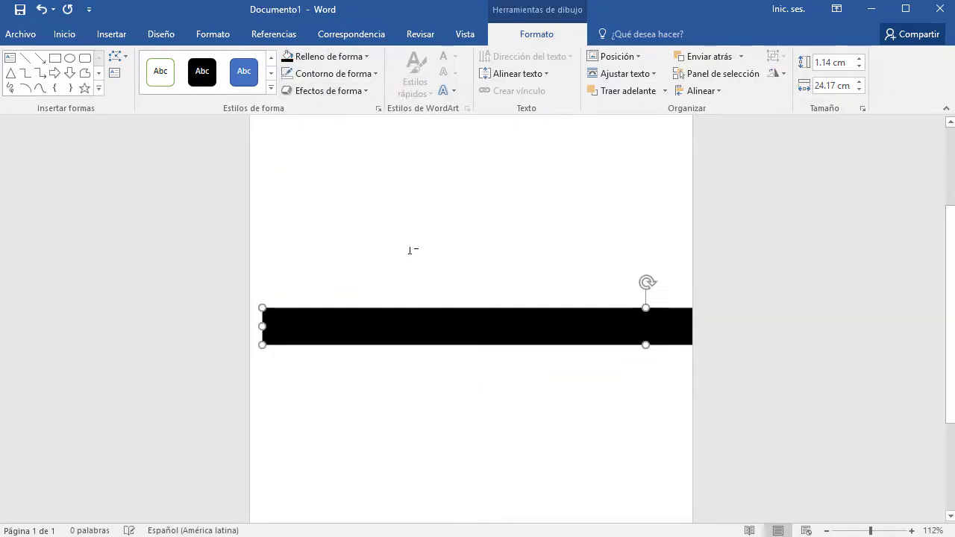
{"action": "left_click", "coordinate": [345, 63]}
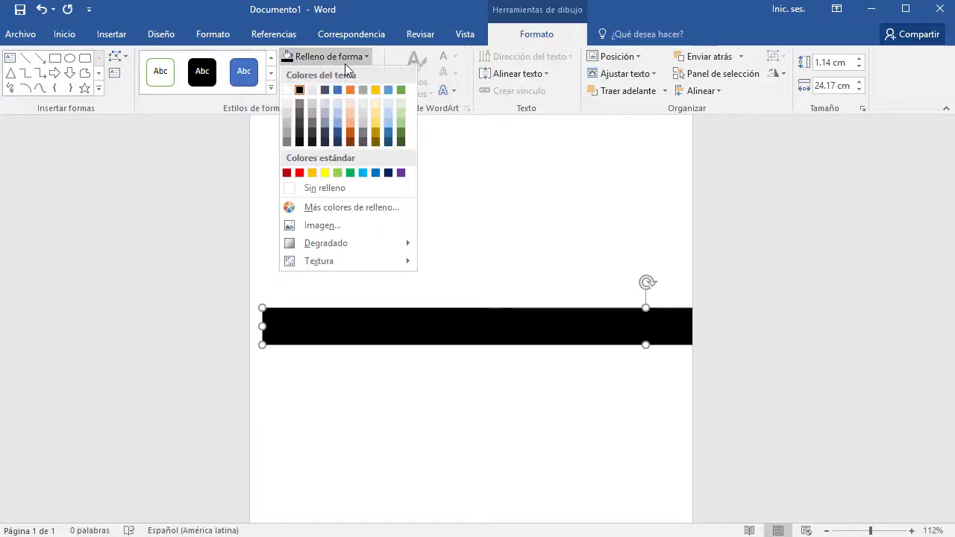
{"action": "left_click", "coordinate": [301, 140]}
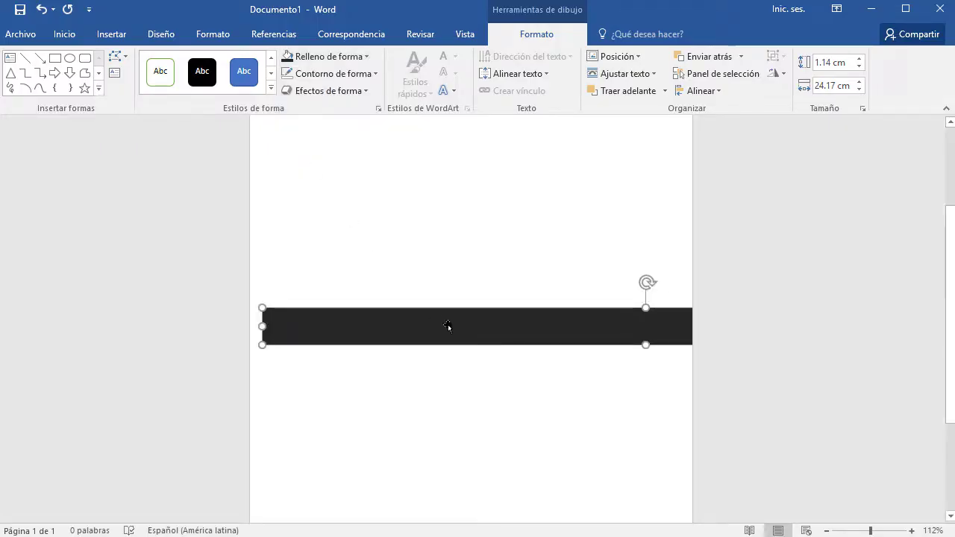
{"action": "scroll", "coordinate": [450, 328], "scroll_direction": "down", "scroll_amount": 6}
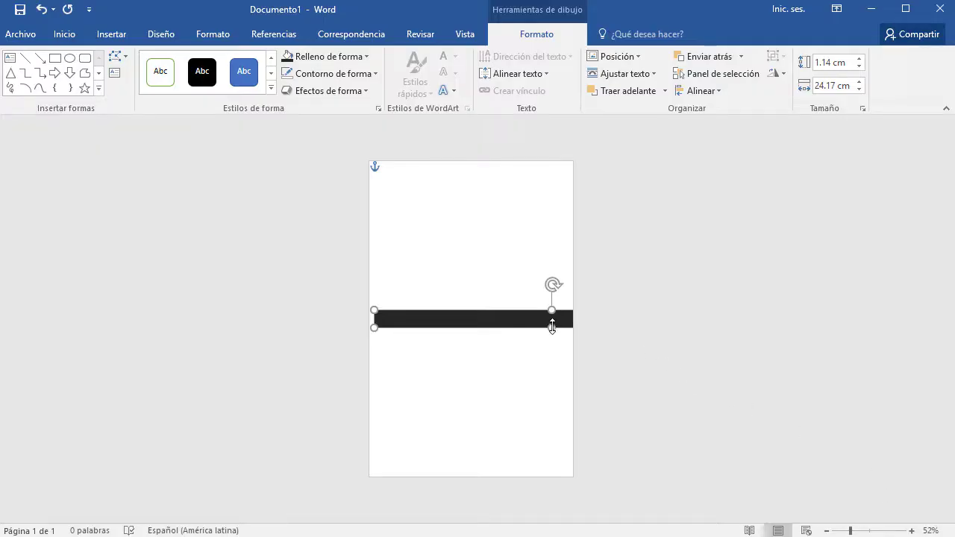
Step: Rotate the 24.17 cm bar diagonally into the bottom-left corner, thickening it to 1.68 cm
{"action": "left_click_drag", "start_coordinate": [551, 327], "coordinate": [442, 339]}
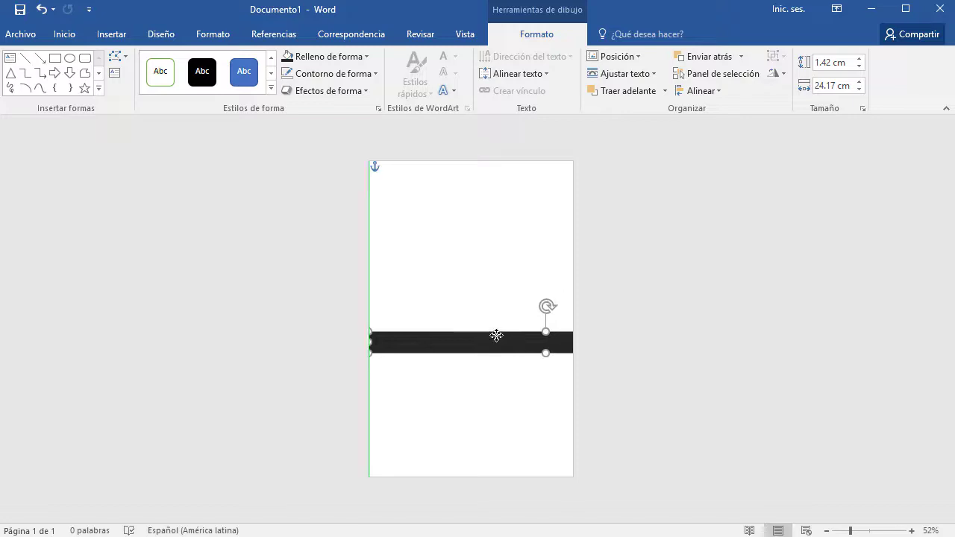
{"action": "left_click_drag", "start_coordinate": [478, 306], "coordinate": [517, 311]}
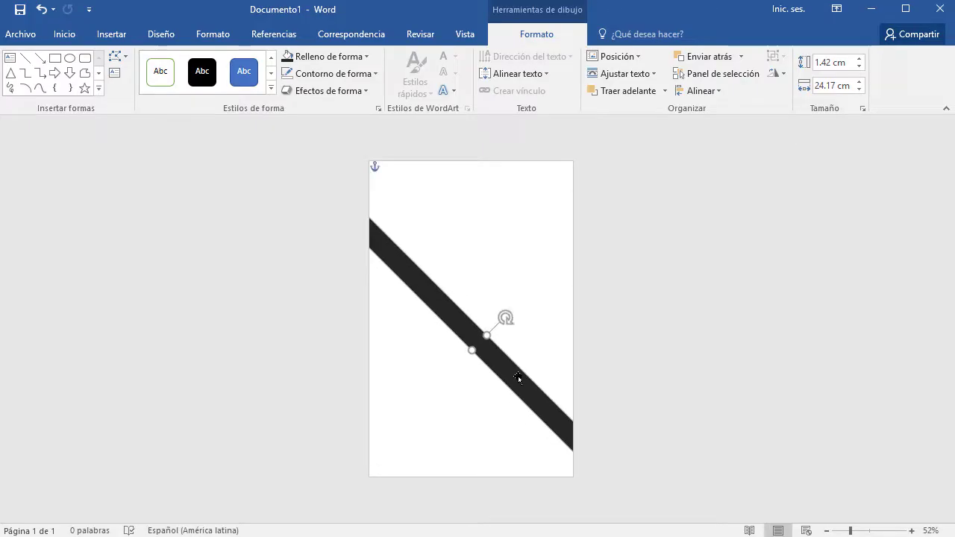
{"action": "left_click_drag", "start_coordinate": [518, 379], "coordinate": [396, 468]}
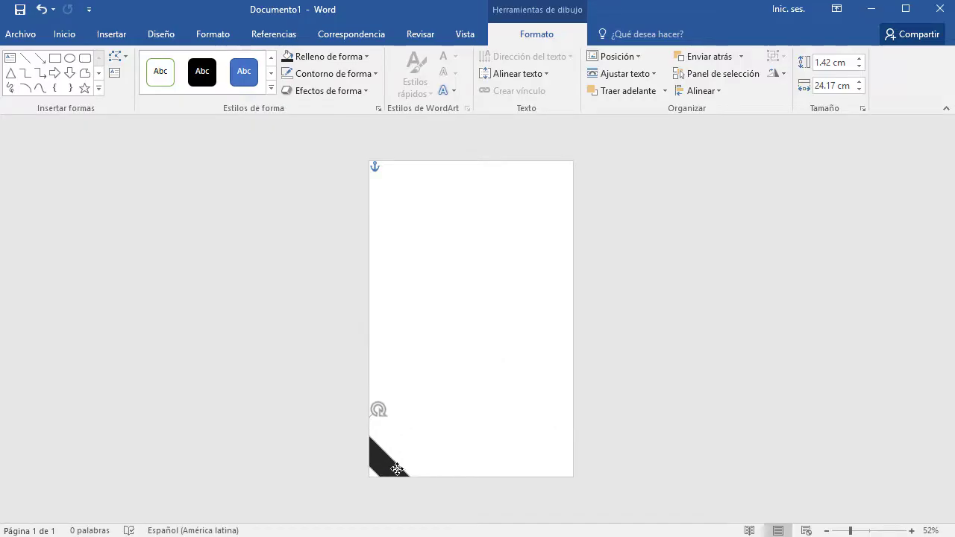
{"action": "left_click_drag", "start_coordinate": [396, 469], "coordinate": [399, 459]}
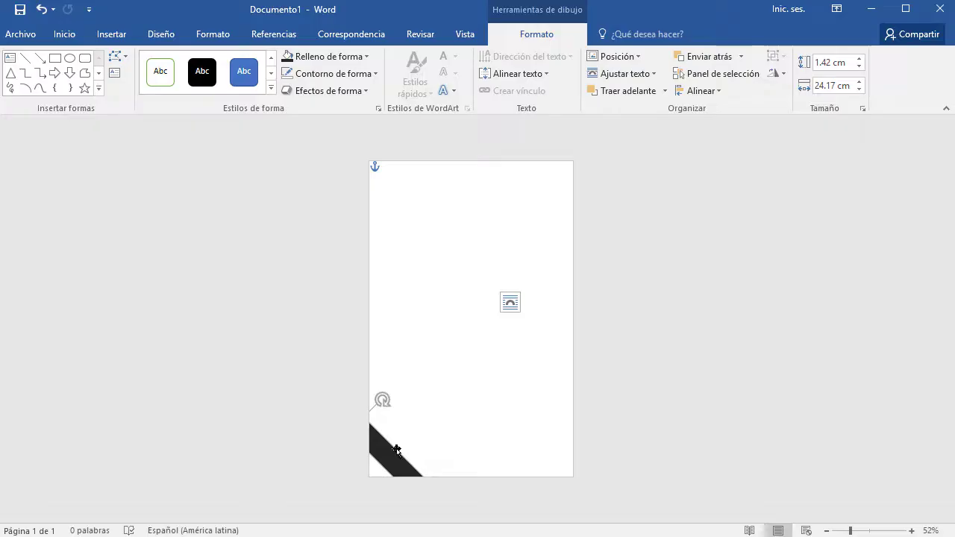
{"action": "left_click_drag", "start_coordinate": [399, 450], "coordinate": [428, 460]}
{"action": "left_click_drag", "start_coordinate": [395, 428], "coordinate": [402, 424]}
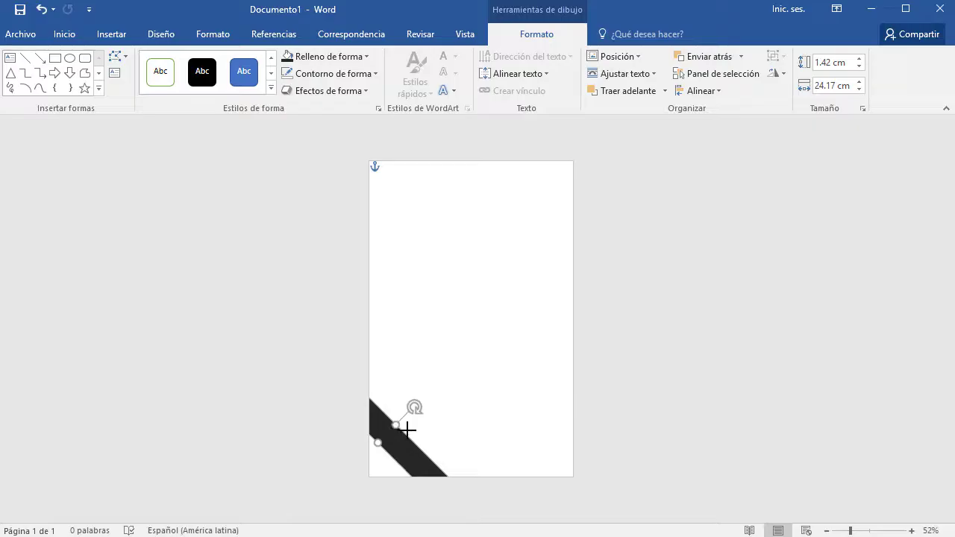
{"action": "left_click_drag", "start_coordinate": [401, 424], "coordinate": [407, 451]}
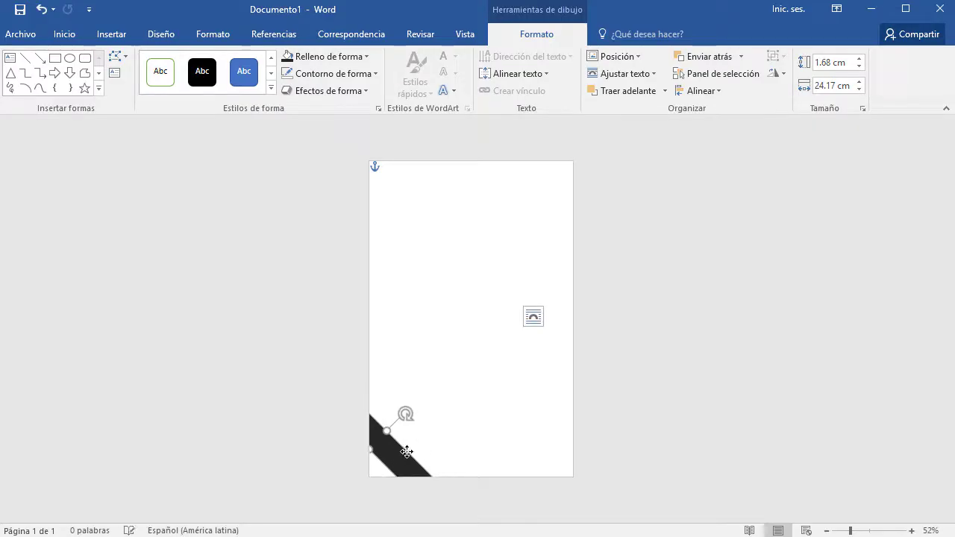
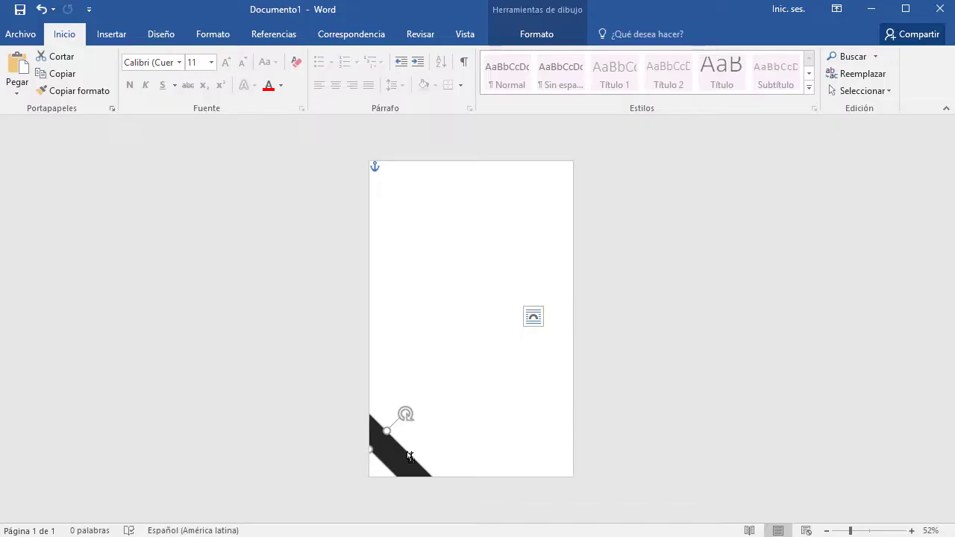
Step: Duplicate the black diagonal stripe three times, up and to the right toward the page top
{"action": "left_click_drag", "start_coordinate": [410, 457], "coordinate": [437, 426]}
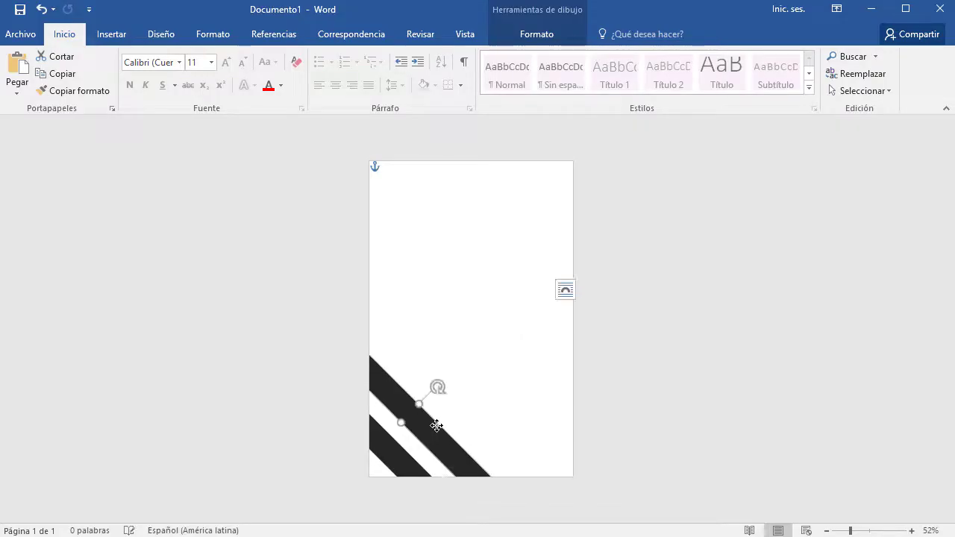
{"action": "left_click_drag", "start_coordinate": [436, 426], "coordinate": [466, 400]}
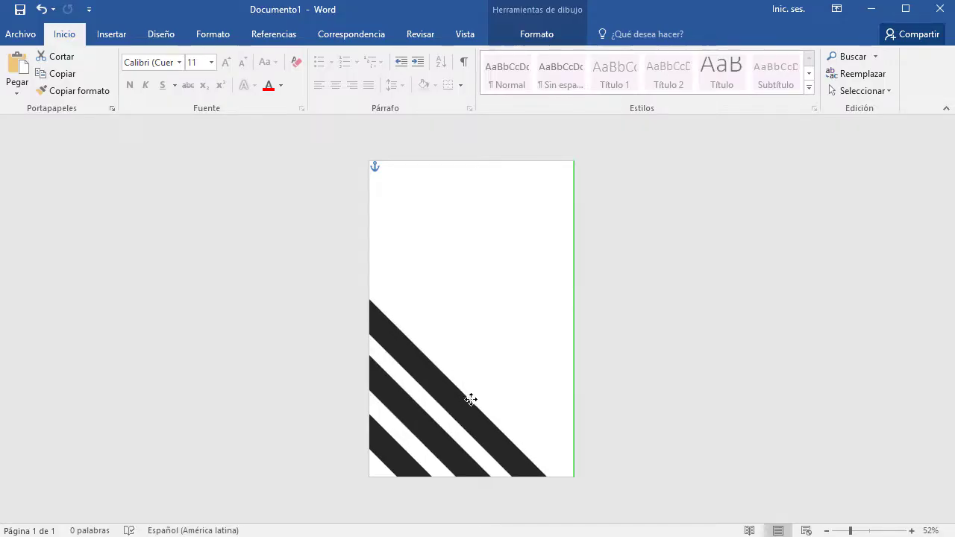
{"action": "mouse_move", "coordinate": [470, 399]}
{"action": "left_mouse_down"}
{"action": "mouse_move", "coordinate": [520, 339]}
{"action": "mouse_move", "coordinate": [489, 310]}
{"action": "mouse_move", "coordinate": [492, 329]}
{"action": "mouse_move", "coordinate": [539, 299]}
{"action": "mouse_move", "coordinate": [567, 261]}
{"action": "mouse_move", "coordinate": [560, 271]}
{"action": "mouse_move", "coordinate": [572, 243]}
{"action": "mouse_move", "coordinate": [563, 236]}
{"action": "mouse_move", "coordinate": [579, 212]}
{"action": "left_mouse_up"}
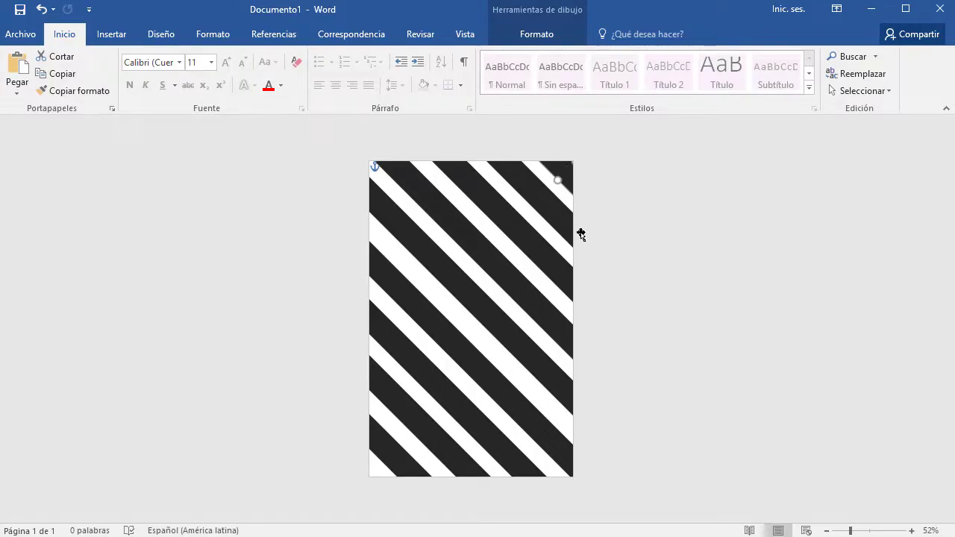
Step: Copy the stripes down-left to fill the bottom-left of the page
{"action": "left_click", "coordinate": [945, 109]}
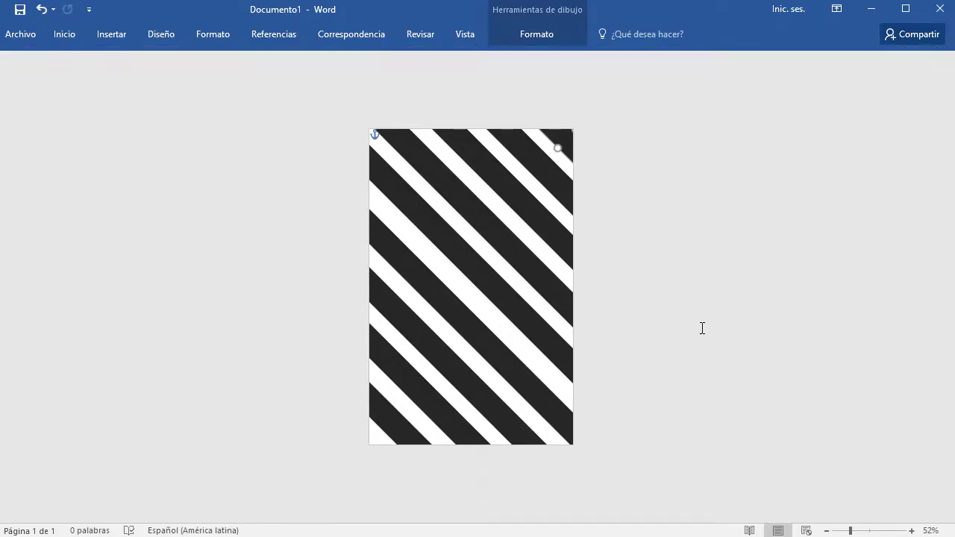
{"action": "scroll", "coordinate": [701, 328], "scroll_direction": "up", "scroll_amount": 2, "text": "ctrl"}
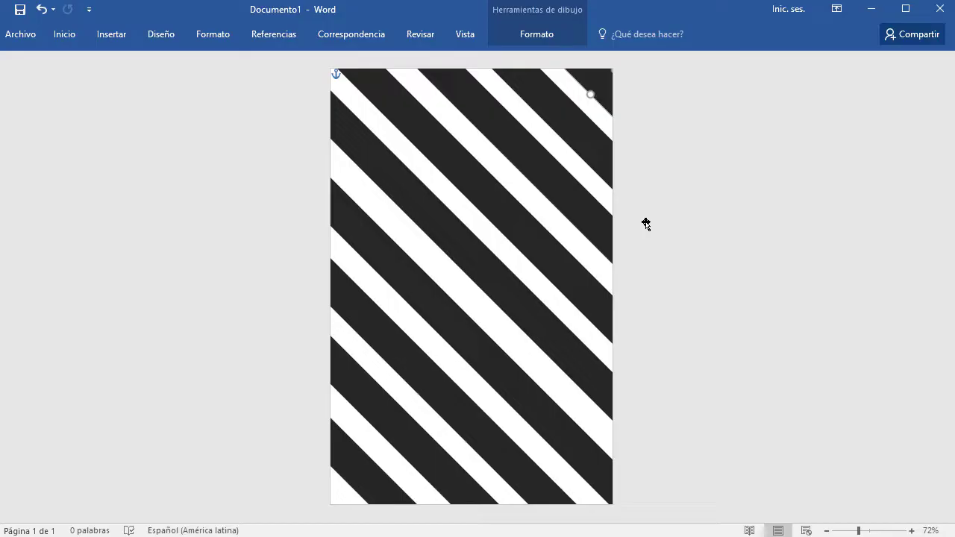
{"action": "left_click_drag", "start_coordinate": [573, 126], "coordinate": [463, 272]}
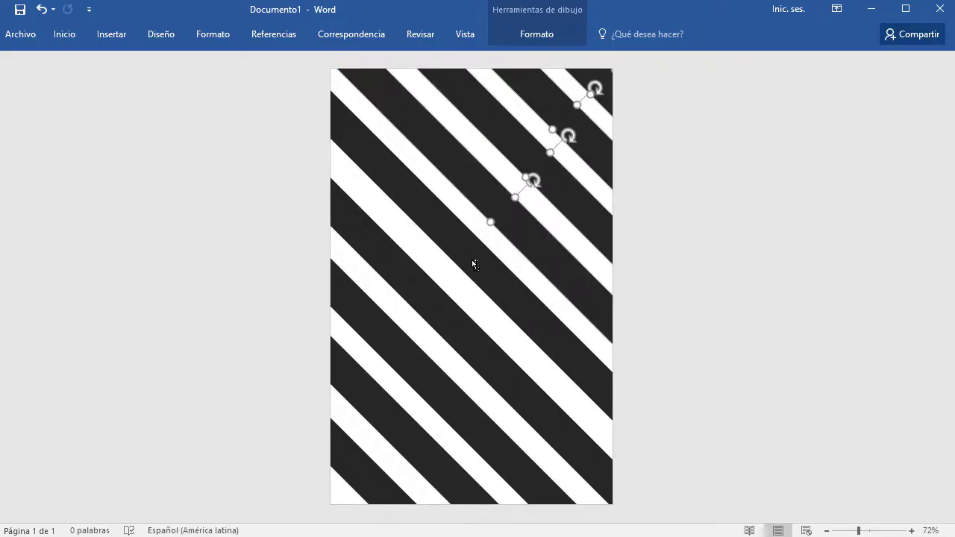
{"action": "mouse_move", "coordinate": [472, 257]}
{"action": "left_mouse_down"}
{"action": "mouse_move", "coordinate": [436, 303]}
{"action": "mouse_move", "coordinate": [363, 463]}
{"action": "mouse_move", "coordinate": [390, 428]}
{"action": "left_mouse_up"}
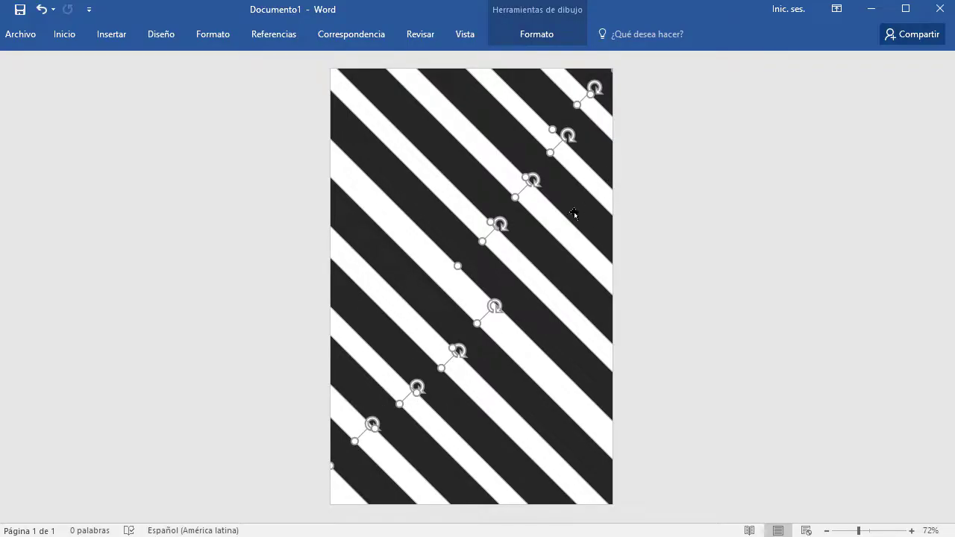
Step: Space the stripe copies evenly with Distribute Vertically
{"action": "left_click", "coordinate": [535, 37]}
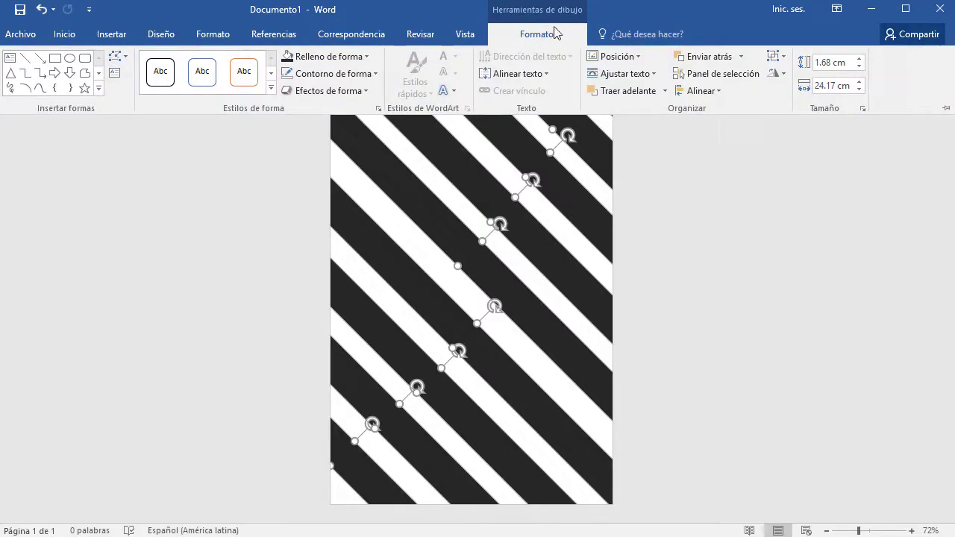
{"action": "left_click", "coordinate": [717, 92]}
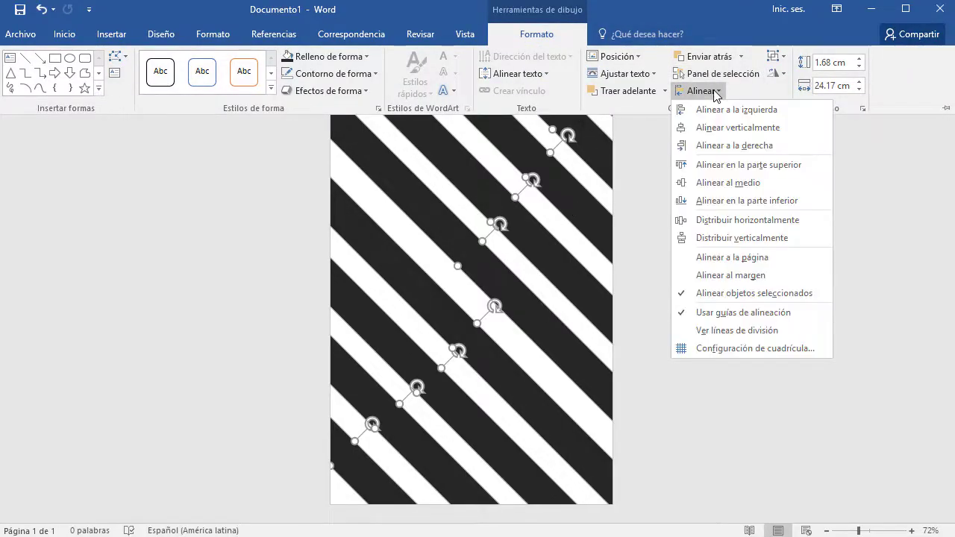
{"action": "left_click", "coordinate": [759, 241]}
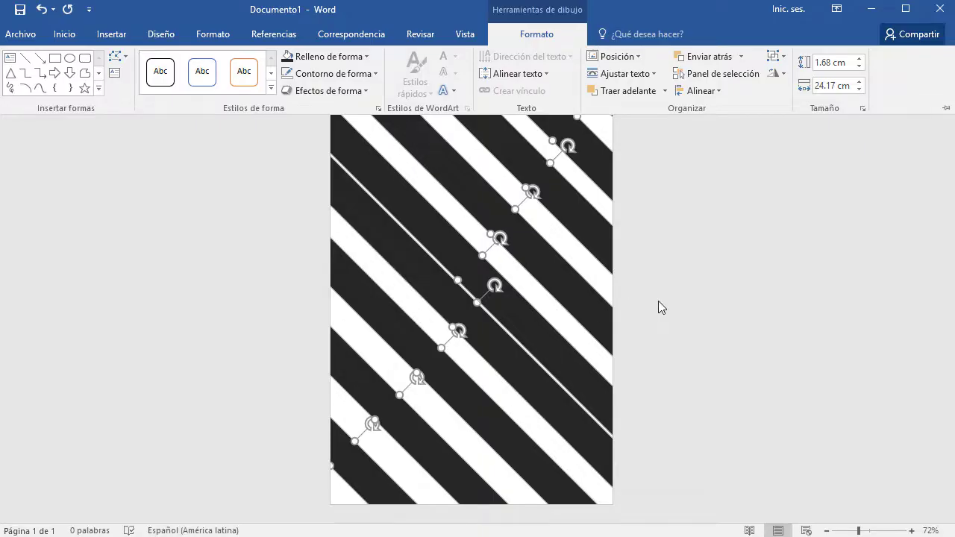
{"action": "key", "text": "ctrl+F1"}
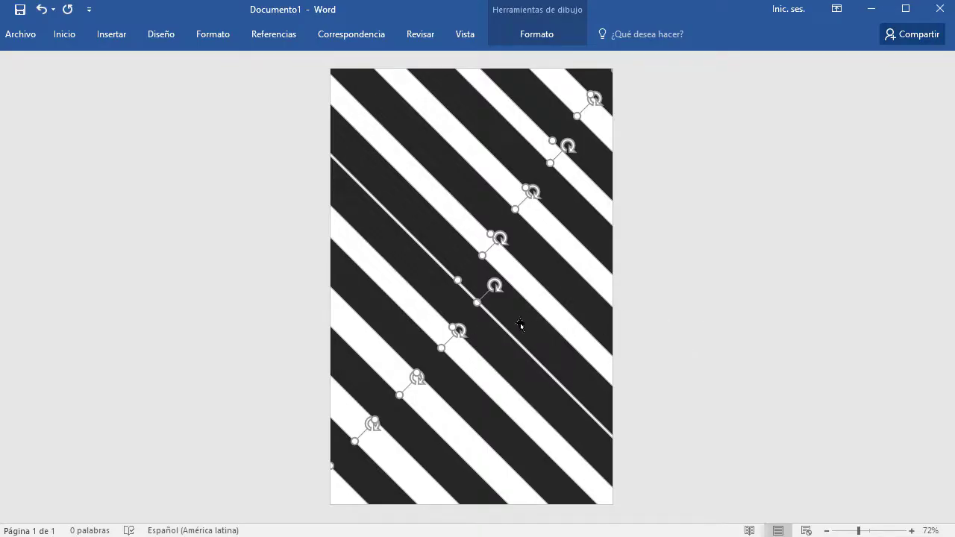
{"action": "left_click", "coordinate": [669, 327]}
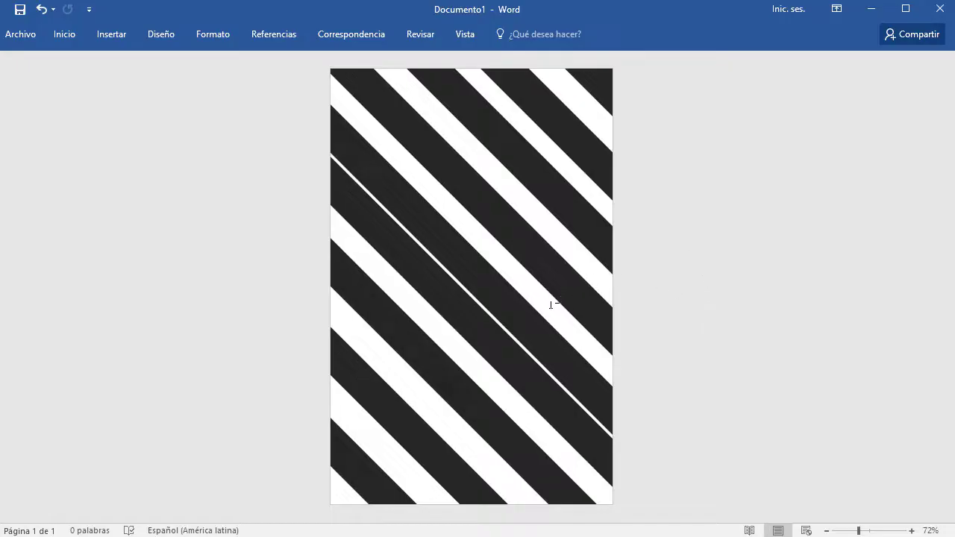
Step: Shift the four lower stripes down-left together to close the white gap
{"action": "left_click", "coordinate": [455, 302]}
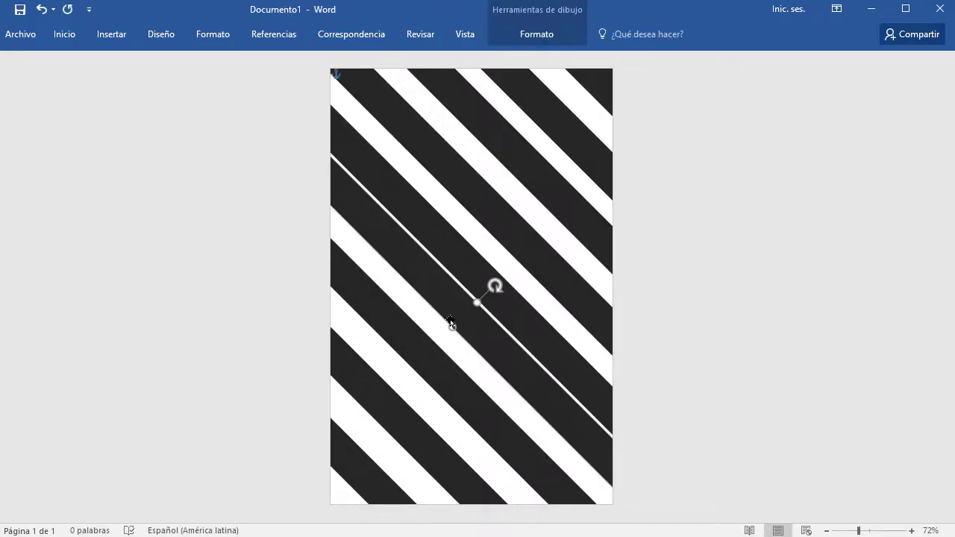
{"action": "left_click", "coordinate": [414, 369], "text": "shift"}
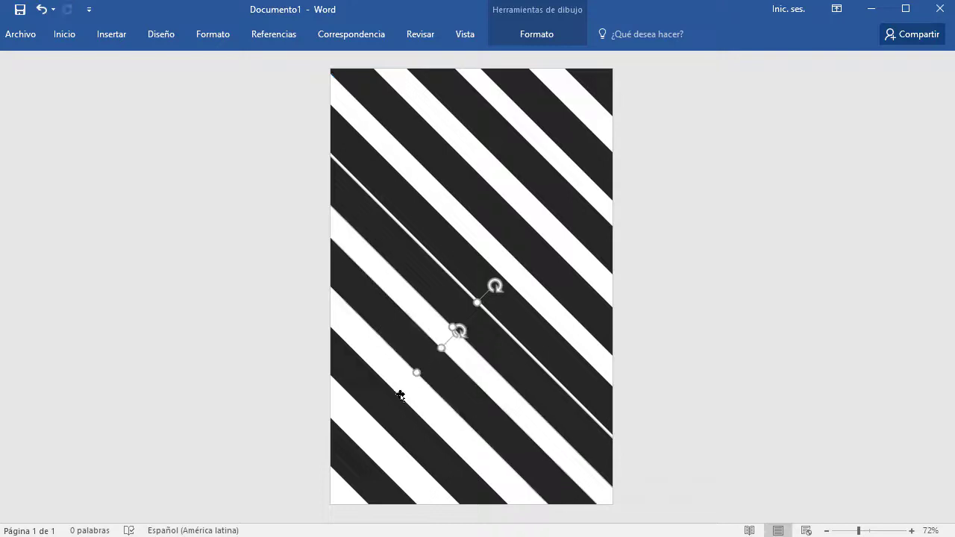
{"action": "left_click", "coordinate": [384, 422], "text": "shift"}
{"action": "left_click", "coordinate": [361, 464], "text": "shift"}
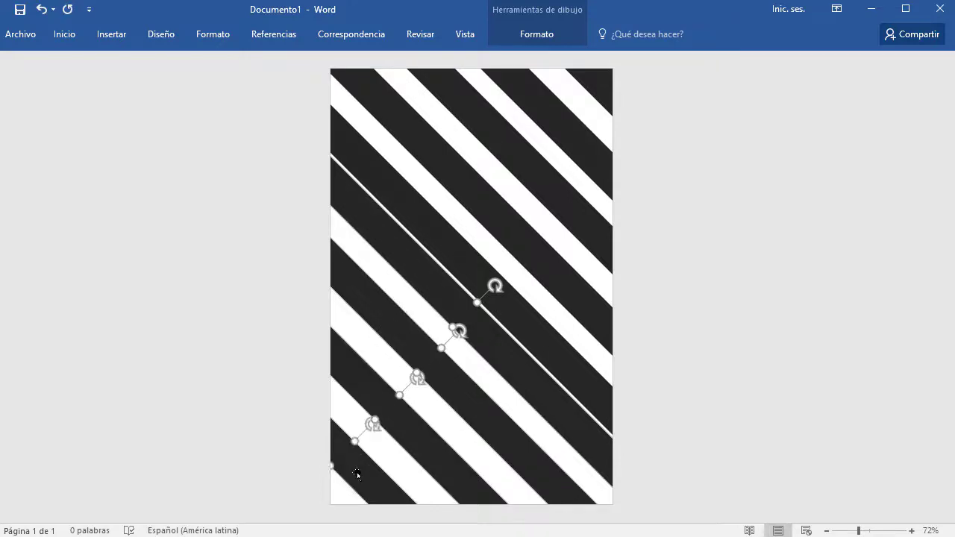
{"action": "left_click_drag", "start_coordinate": [357, 472], "coordinate": [338, 489]}
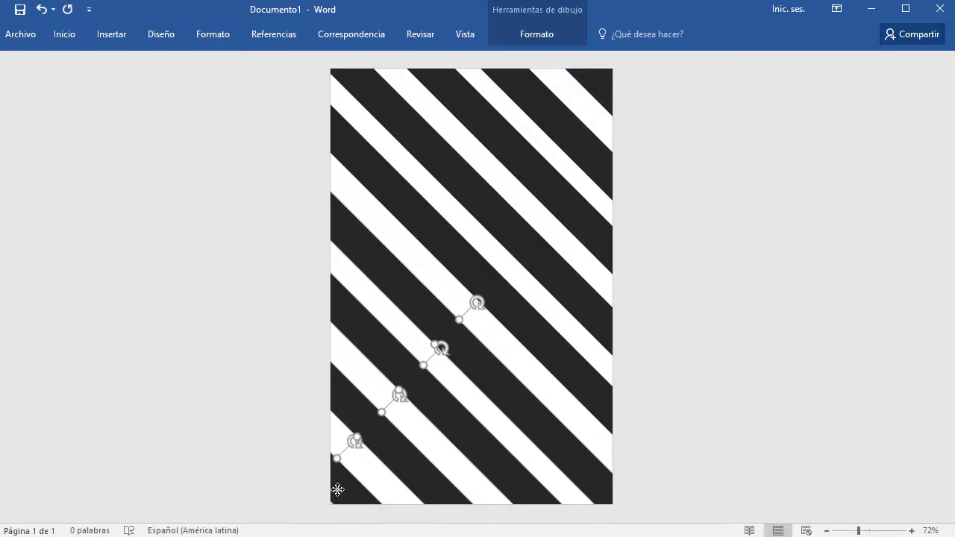
{"action": "left_click", "coordinate": [810, 372]}
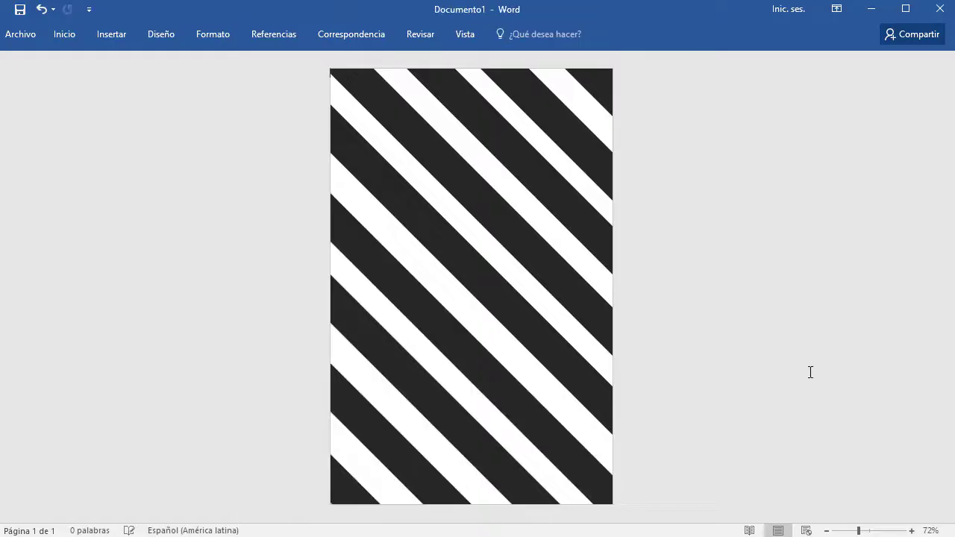
Step: Check the placement of the top-right and middle stripes
{"action": "left_click", "coordinate": [579, 141]}
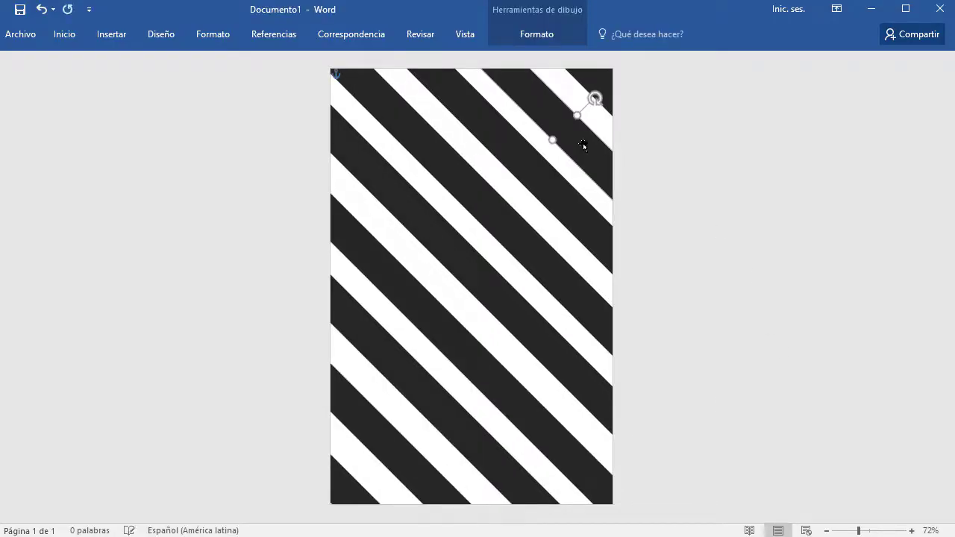
{"action": "left_click", "coordinate": [692, 246]}
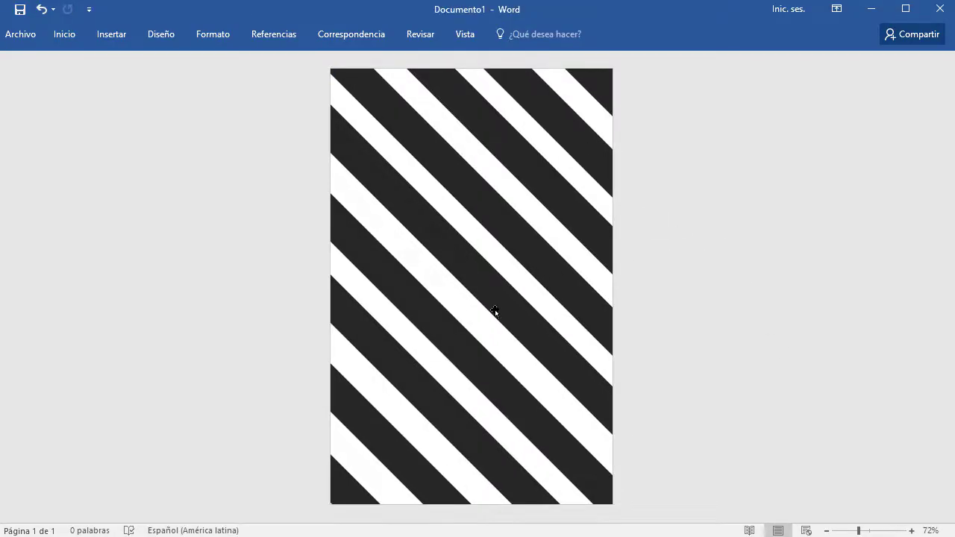
{"action": "left_click", "coordinate": [471, 360]}
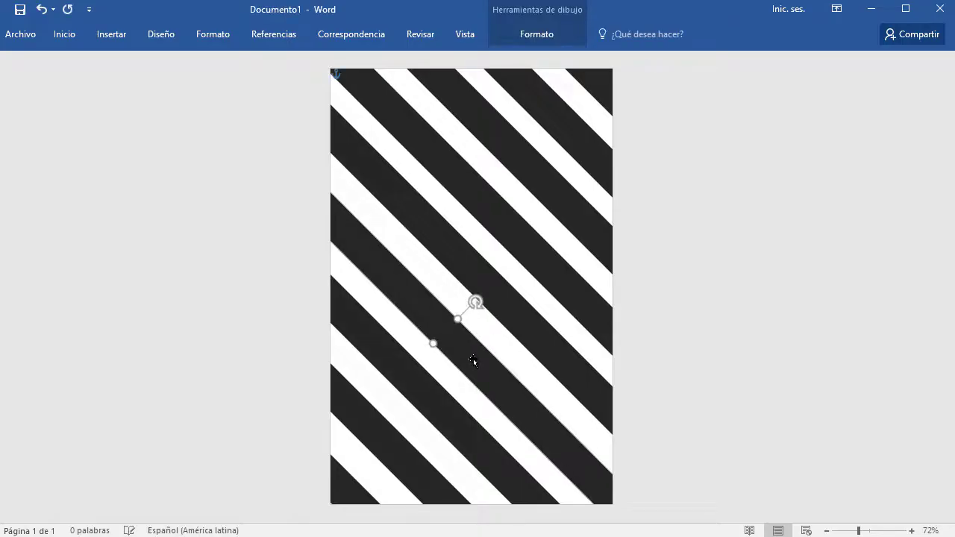
{"action": "left_click", "coordinate": [695, 374]}
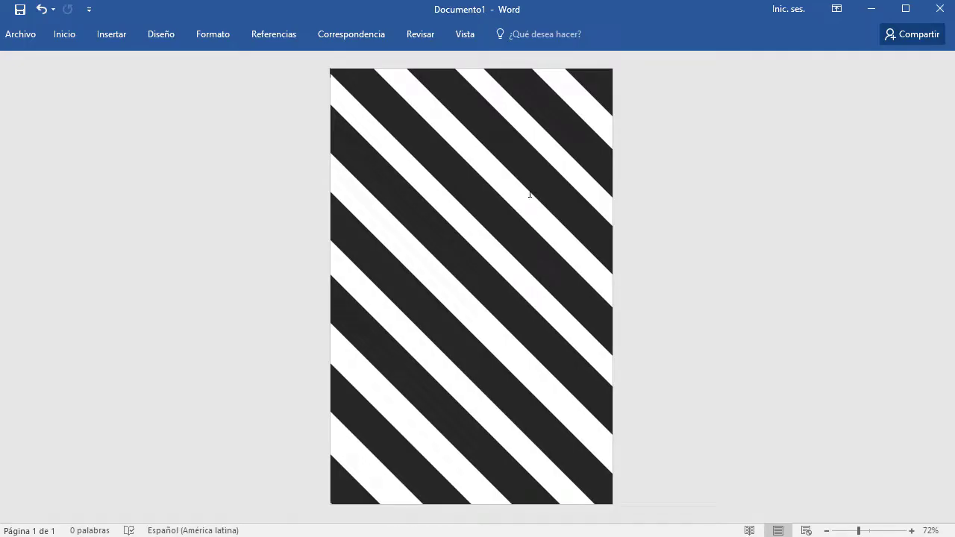
Step: Draw a large oval over the striped page and move it toward the centre
{"action": "left_click", "coordinate": [106, 36]}
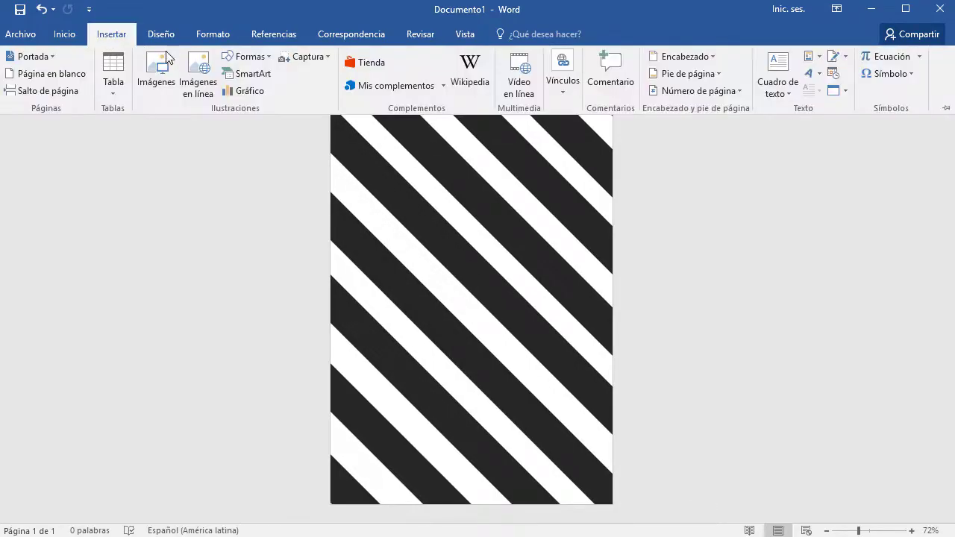
{"action": "left_click", "coordinate": [241, 58]}
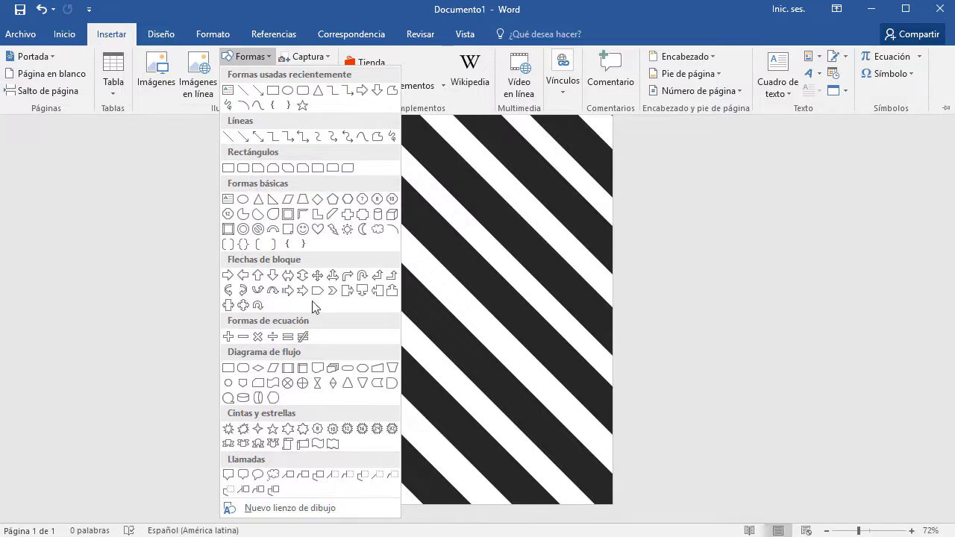
{"action": "left_click", "coordinate": [244, 201]}
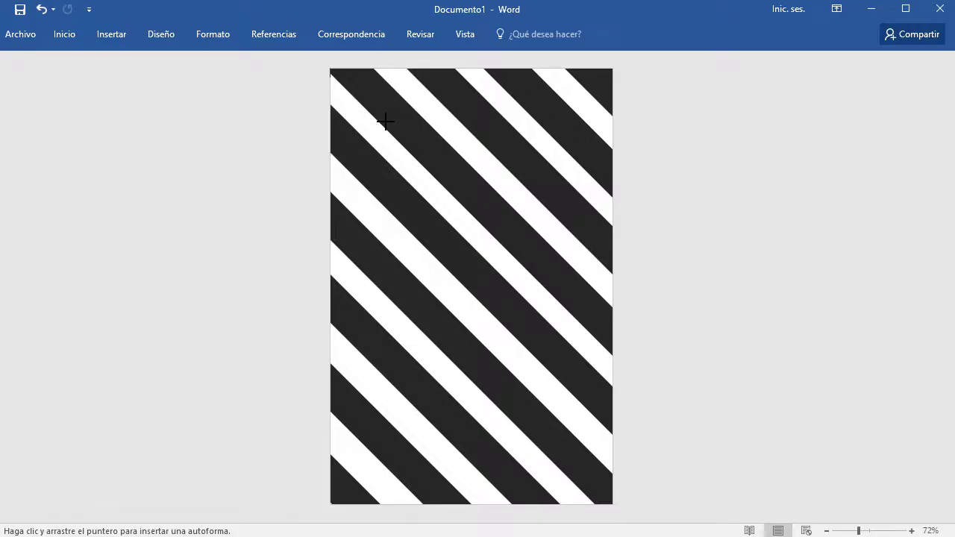
{"action": "mouse_move", "coordinate": [384, 121]}
{"action": "left_mouse_down"}
{"action": "mouse_move", "coordinate": [496, 369]}
{"action": "mouse_move", "coordinate": [631, 485]}
{"action": "left_mouse_up"}
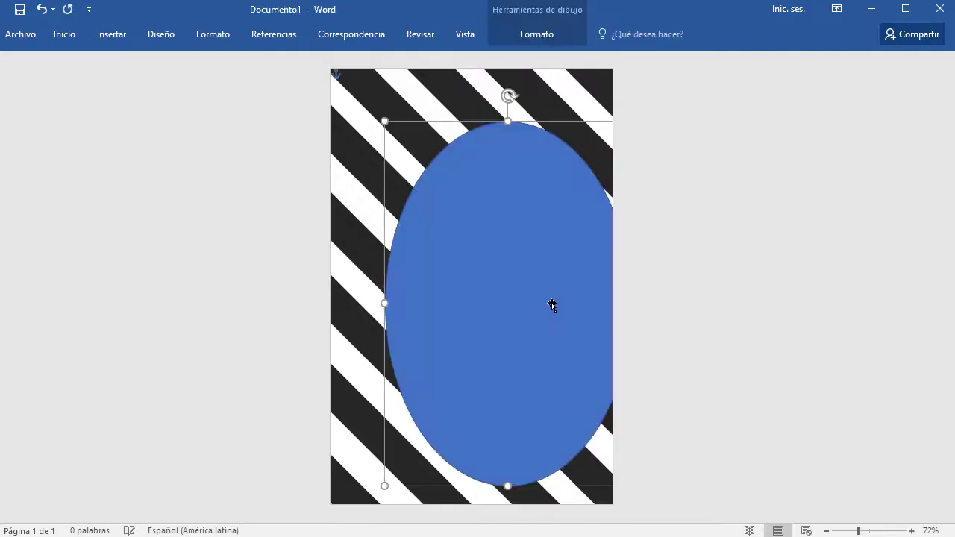
{"action": "mouse_move", "coordinate": [552, 305]}
{"action": "left_mouse_down"}
{"action": "mouse_move", "coordinate": [505, 291]}
{"action": "mouse_move", "coordinate": [515, 293]}
{"action": "left_mouse_up"}
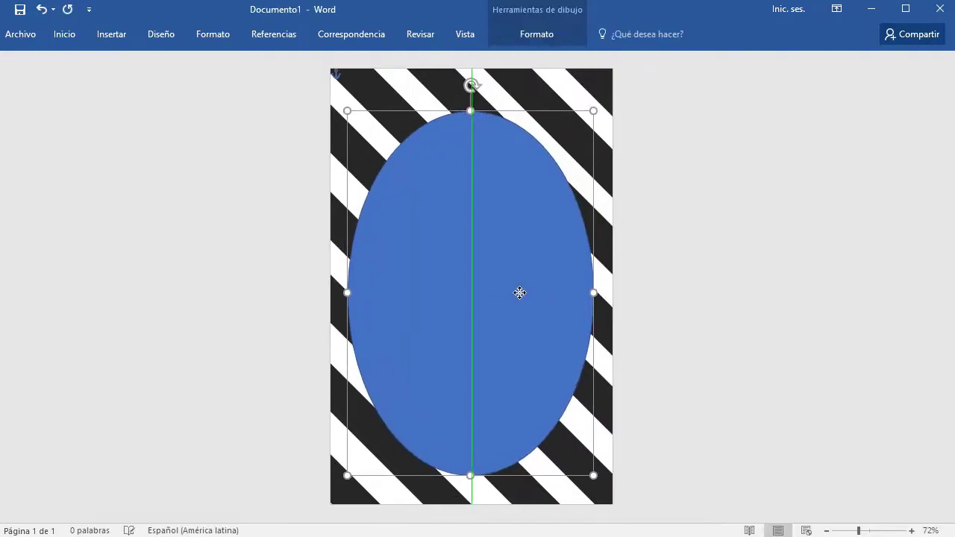
{"action": "left_click", "coordinate": [605, 295]}
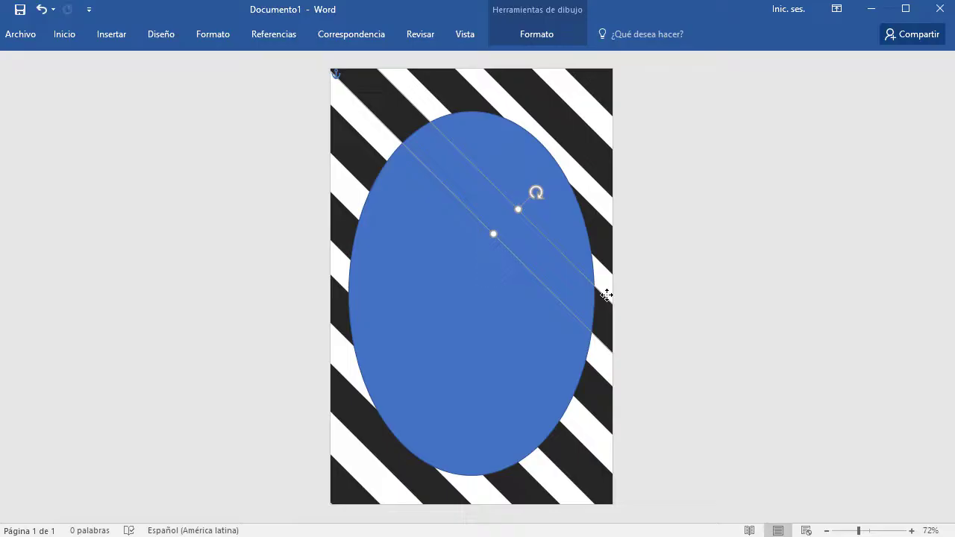
Step: Widen the ellipse slightly, shorten it from the top, and raise it a little
{"action": "left_click", "coordinate": [428, 275]}
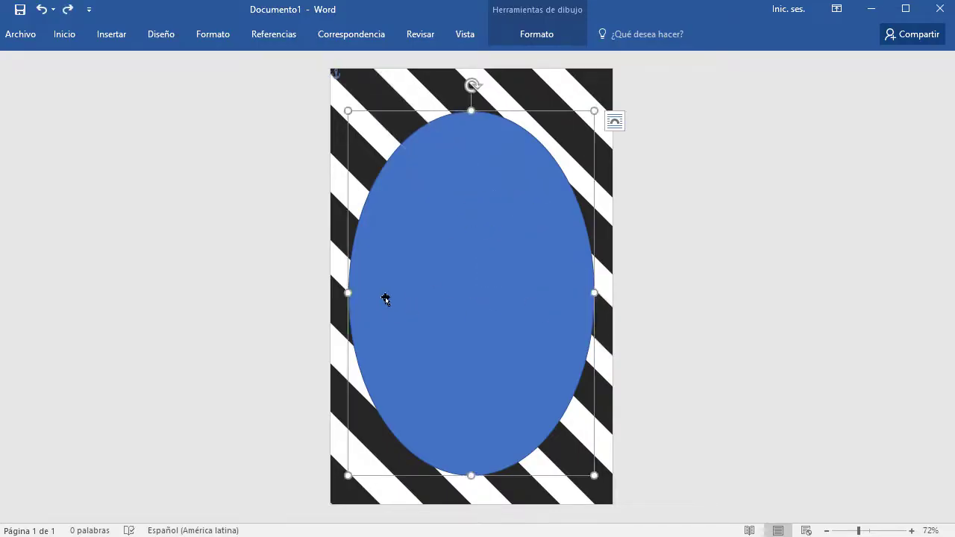
{"action": "left_click_drag", "start_coordinate": [347, 291], "coordinate": [342, 292]}
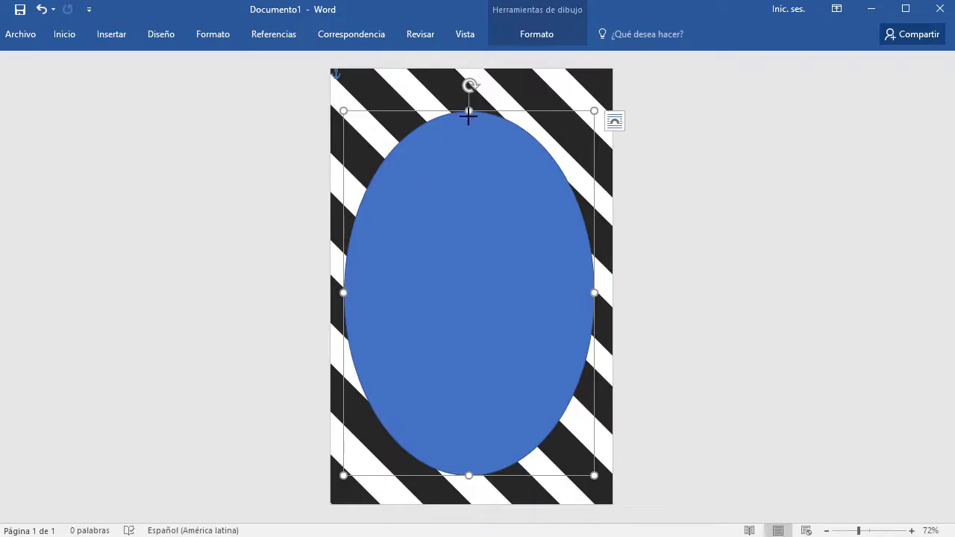
{"action": "left_click_drag", "start_coordinate": [466, 109], "coordinate": [467, 136]}
{"action": "left_click_drag", "start_coordinate": [497, 241], "coordinate": [499, 206]}
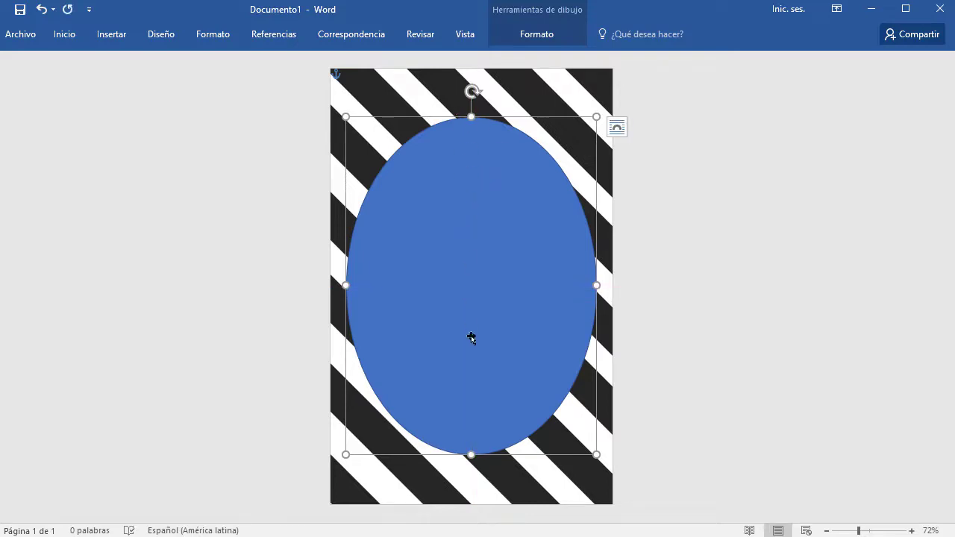
Step: Confirm alignment guides are on and drag the ellipse onto the page's centre guides
{"action": "left_click", "coordinate": [569, 33]}
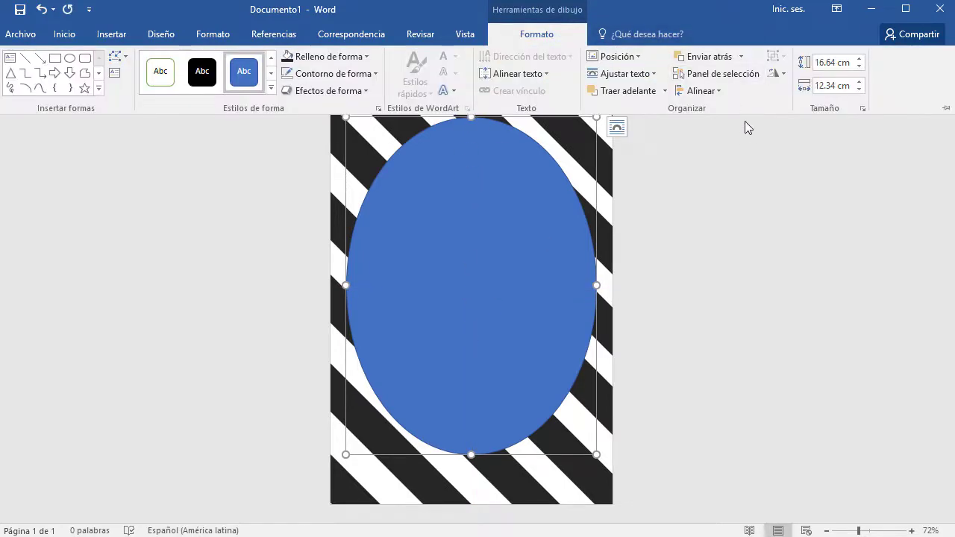
{"action": "left_click", "coordinate": [717, 91]}
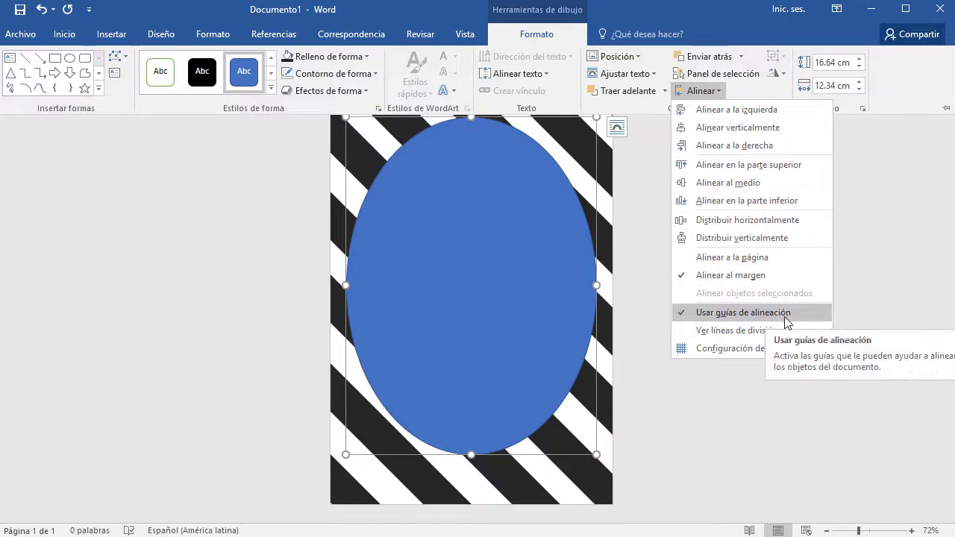
{"action": "left_click", "coordinate": [425, 223]}
{"action": "left_click", "coordinate": [472, 212]}
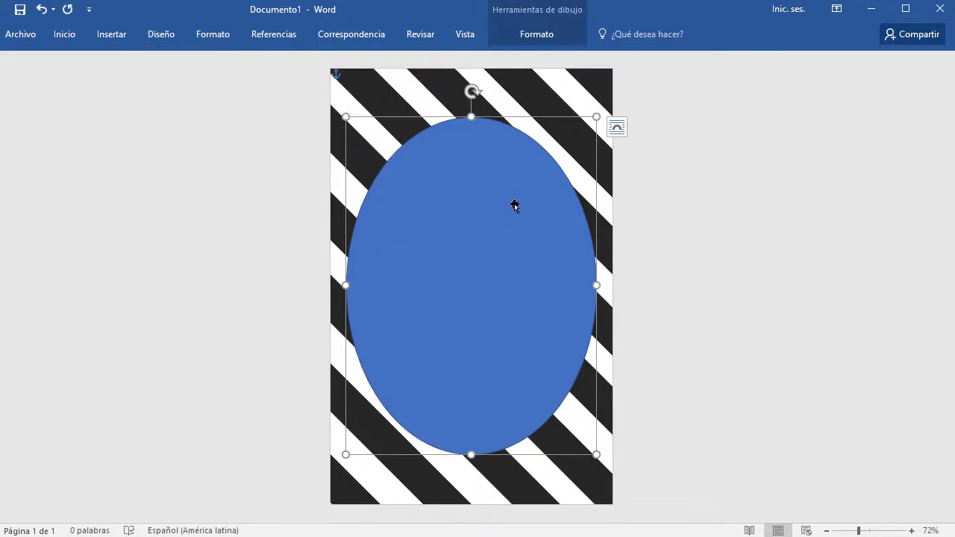
{"action": "left_click_drag", "start_coordinate": [513, 206], "coordinate": [507, 202]}
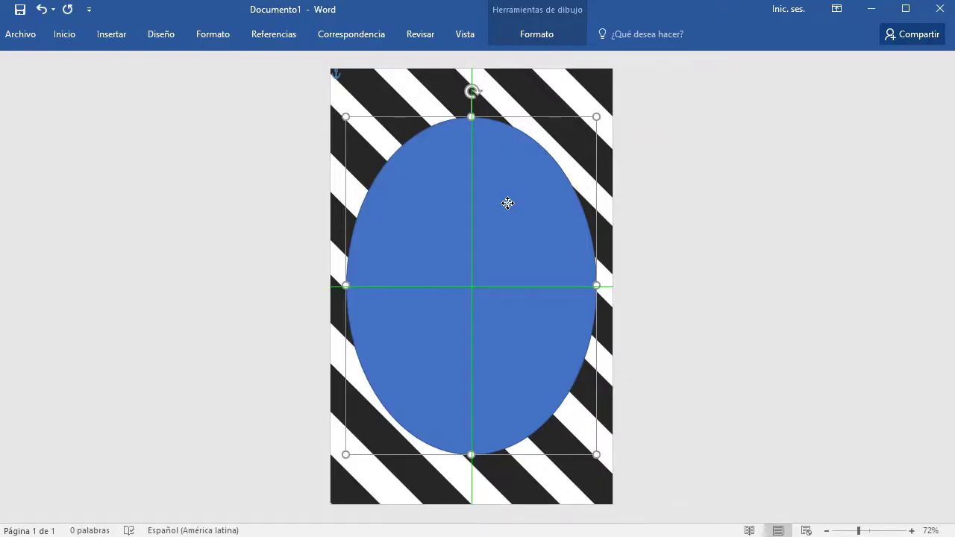
{"action": "left_click_drag", "start_coordinate": [507, 203], "coordinate": [507, 203]}
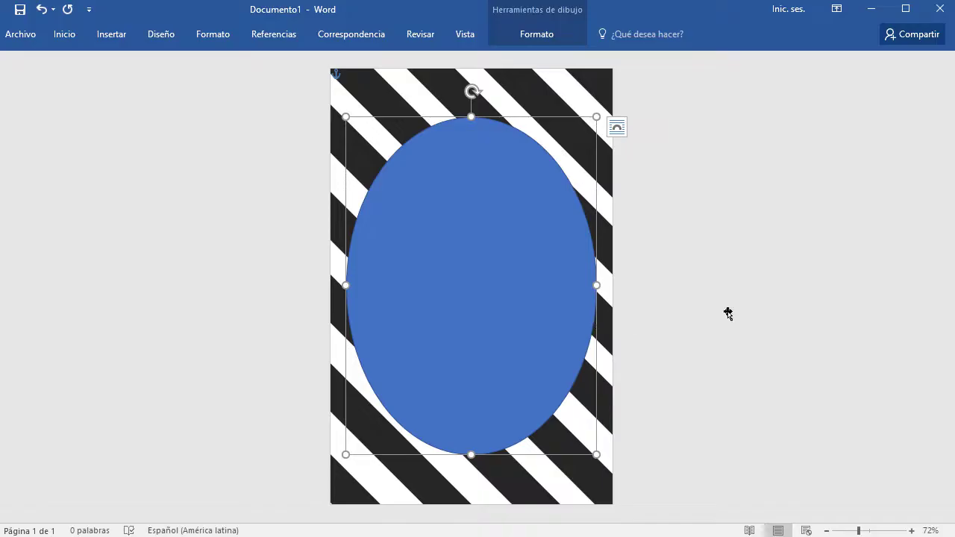
{"action": "left_click", "coordinate": [695, 320]}
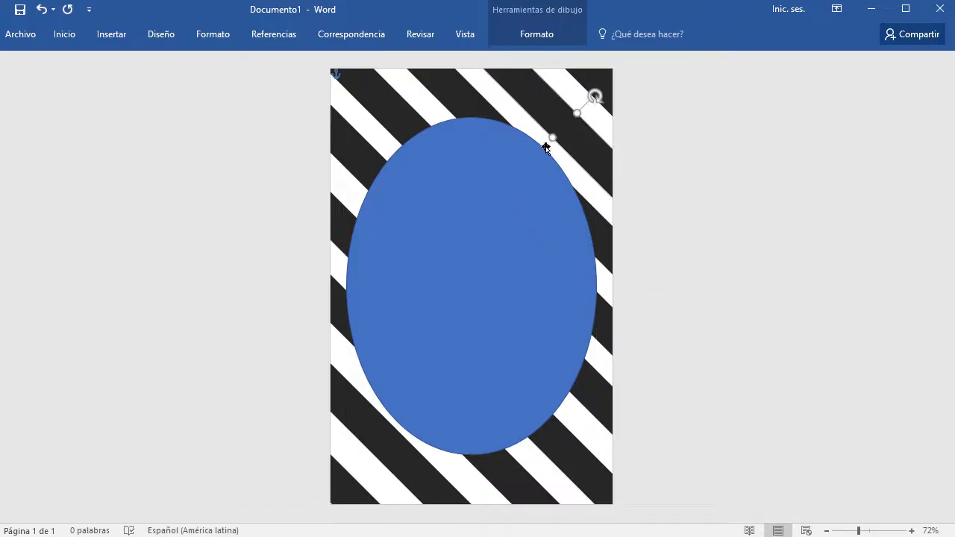
{"action": "left_click", "coordinate": [534, 195]}
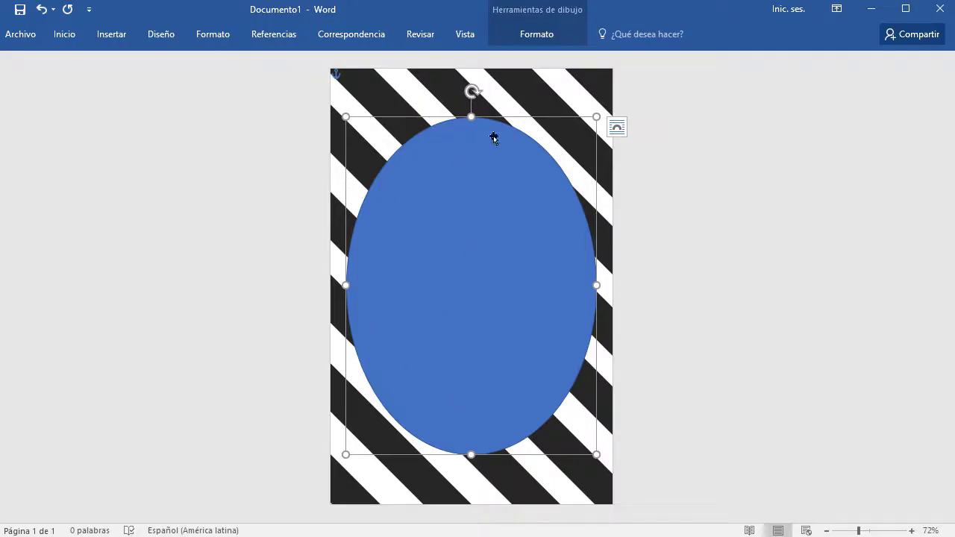
Step: Fill the ellipse with white and outline it in Orange, Accent 2
{"action": "left_click", "coordinate": [527, 41]}
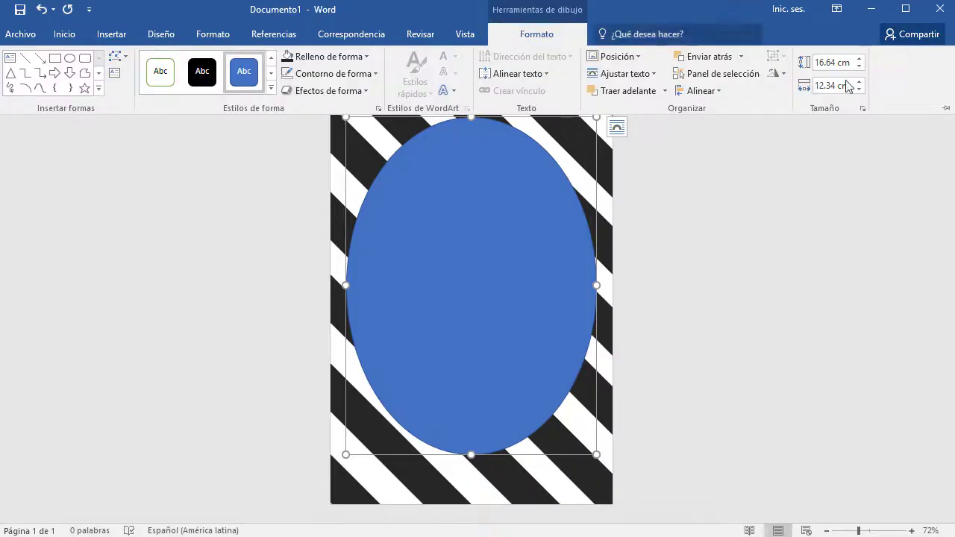
{"action": "left_click", "coordinate": [345, 58]}
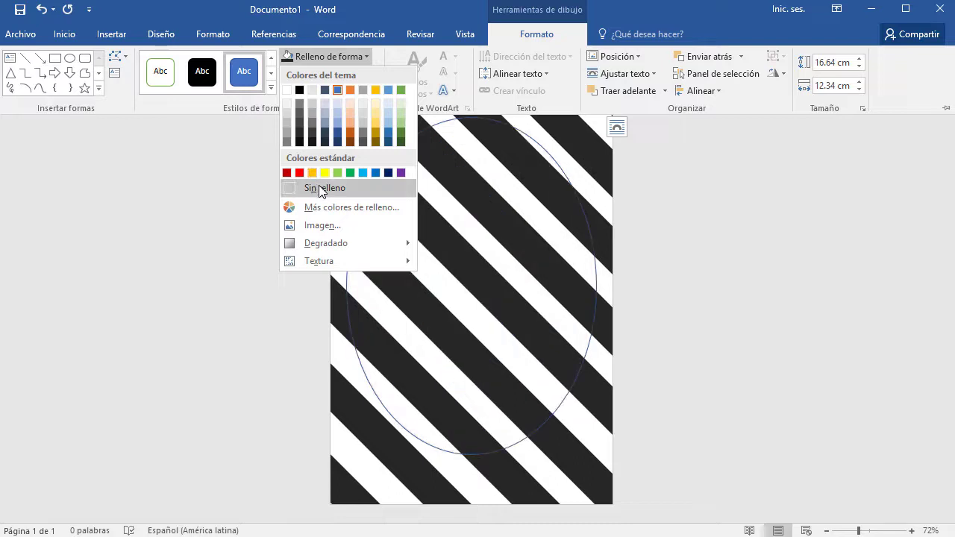
{"action": "left_click", "coordinate": [287, 90]}
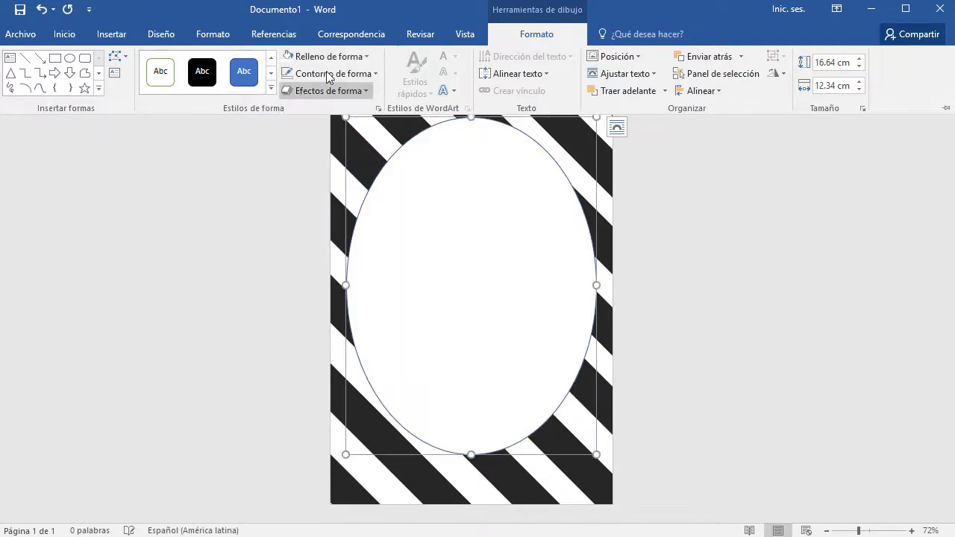
{"action": "left_click", "coordinate": [366, 74]}
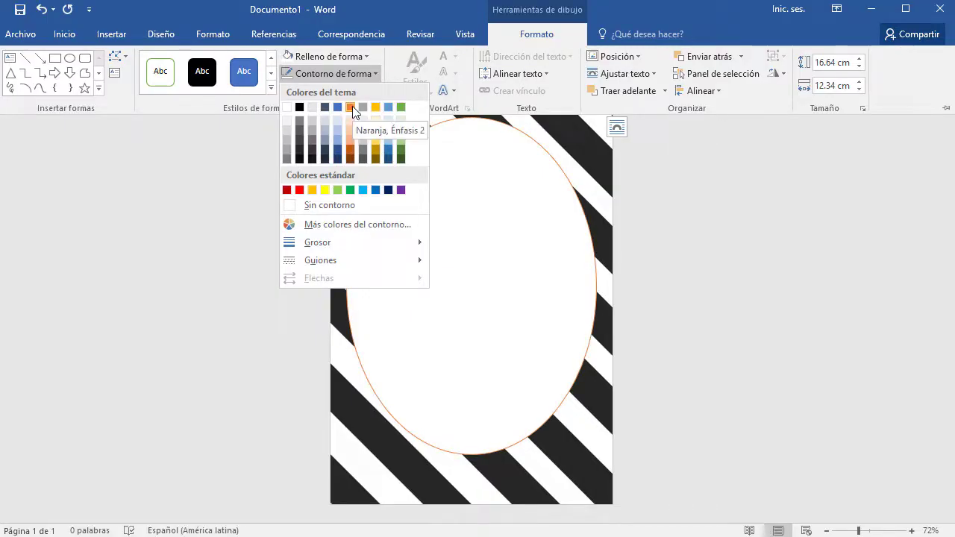
{"action": "left_click", "coordinate": [352, 106]}
Step: Make the ellipse's orange outline a much thicker weight
{"action": "left_click", "coordinate": [365, 74]}
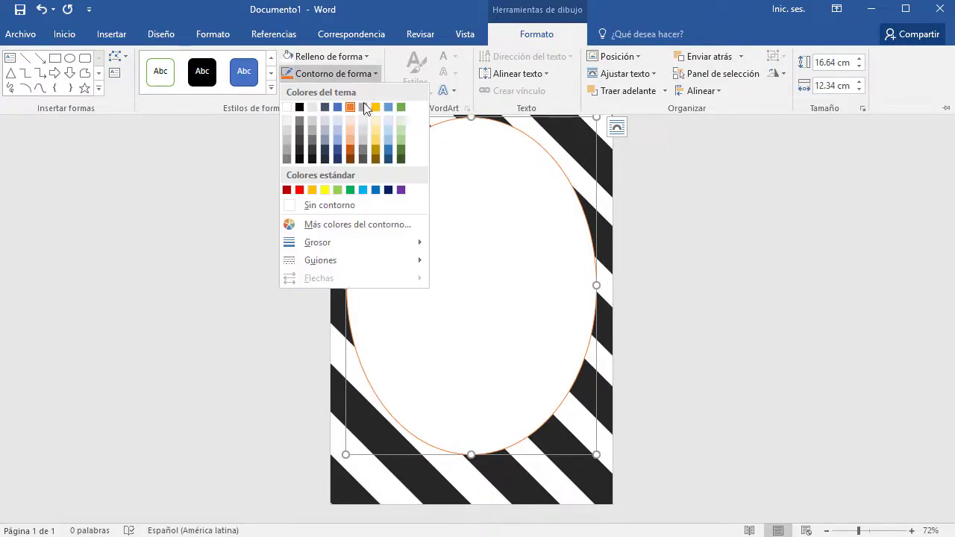
{"action": "mouse_move", "coordinate": [333, 245]}
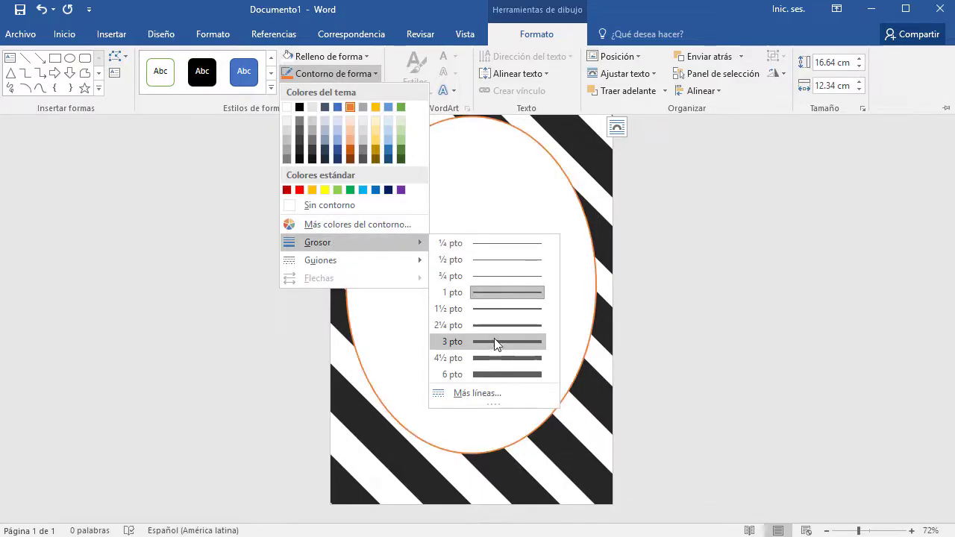
{"action": "left_click", "coordinate": [498, 381]}
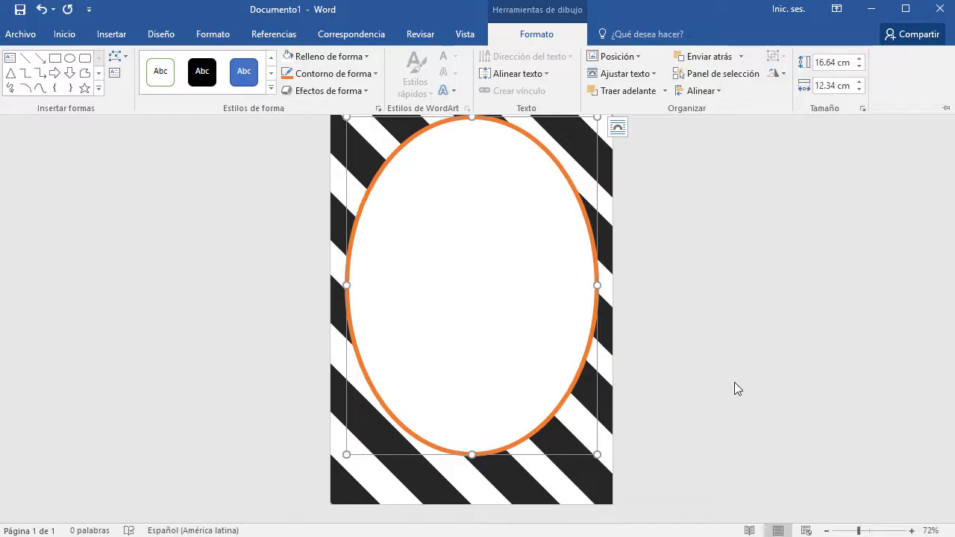
{"action": "left_click", "coordinate": [700, 297]}
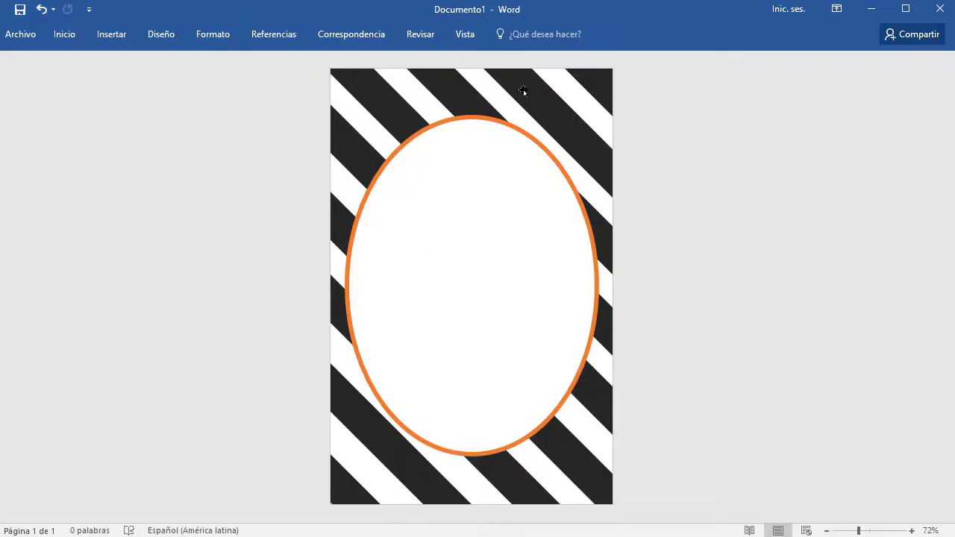
{"action": "left_click", "coordinate": [111, 35]}
{"action": "left_click", "coordinate": [156, 71]}
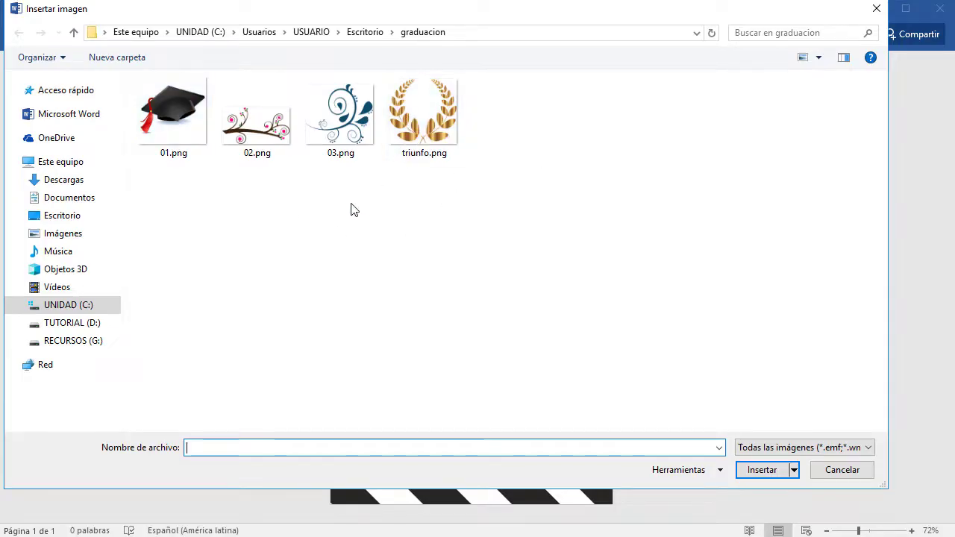
Step: Insert the picture 02.png and set it In Front of Text
{"action": "left_click", "coordinate": [255, 135]}
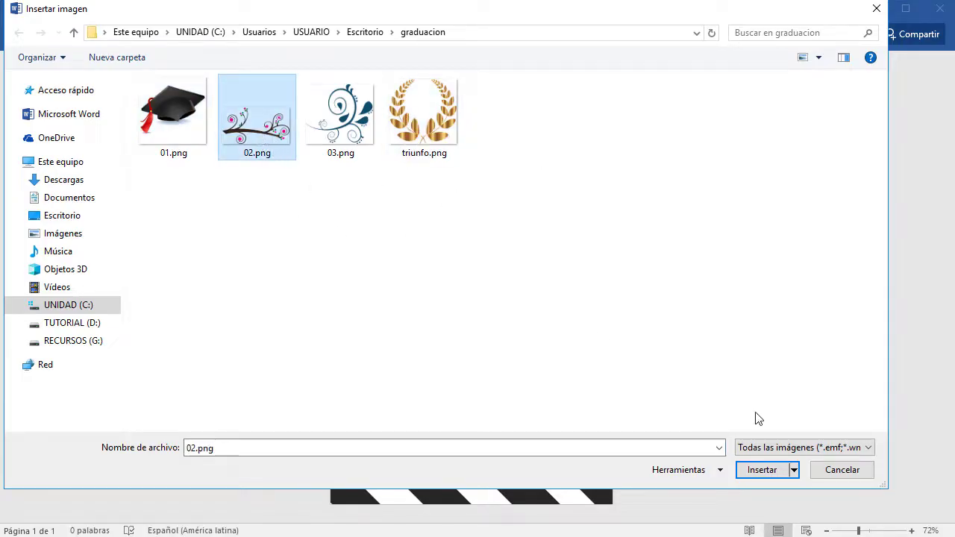
{"action": "left_click", "coordinate": [761, 470]}
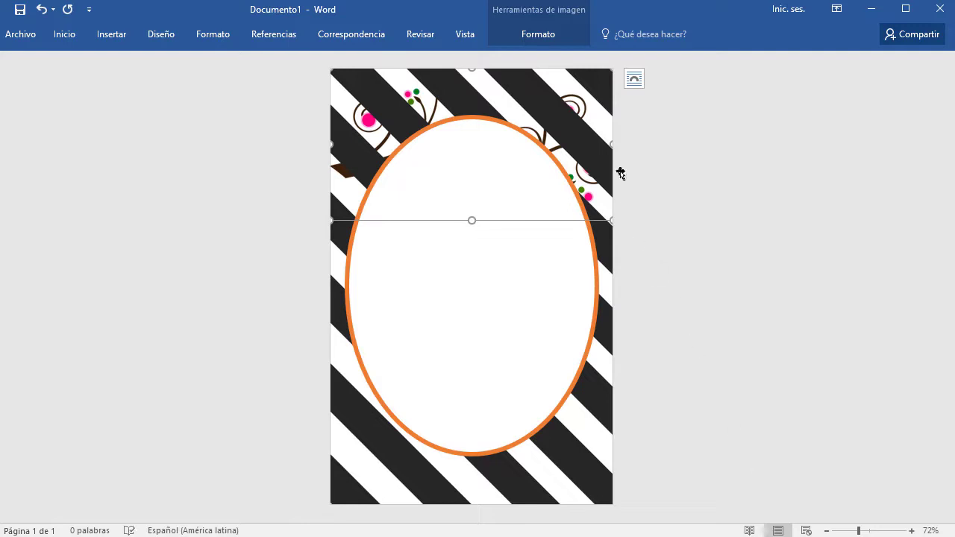
{"action": "left_click", "coordinate": [635, 80]}
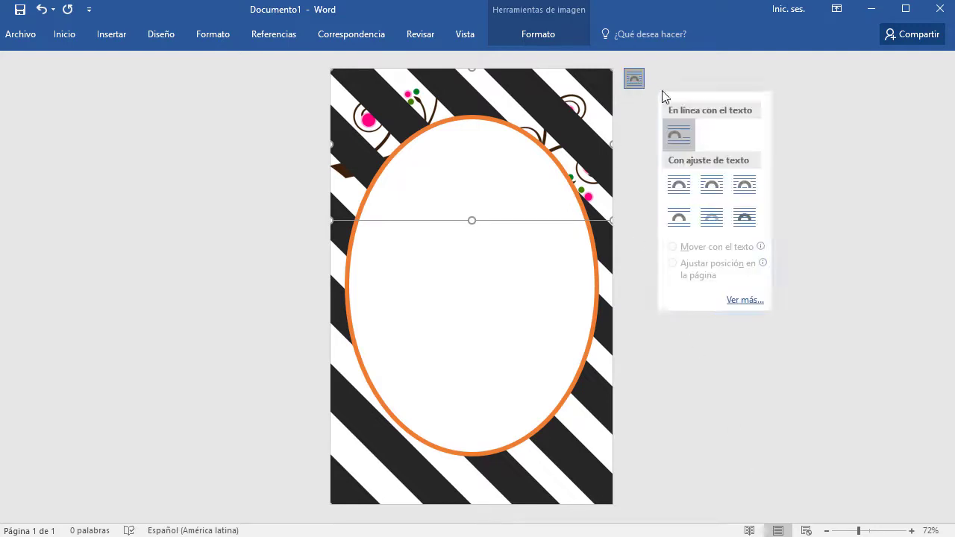
{"action": "left_click", "coordinate": [744, 227]}
Step: Rotate the tree upright, shrink it, and place it inside the oval's right edge
{"action": "left_click_drag", "start_coordinate": [506, 172], "coordinate": [513, 312]}
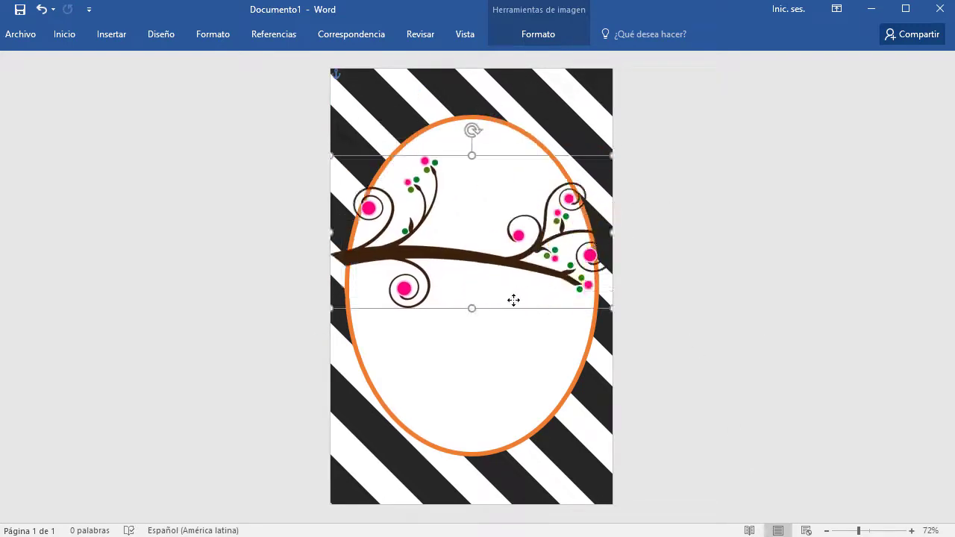
{"action": "mouse_move", "coordinate": [479, 185]}
{"action": "left_mouse_down"}
{"action": "mouse_move", "coordinate": [335, 305]}
{"action": "mouse_move", "coordinate": [320, 289]}
{"action": "left_mouse_up"}
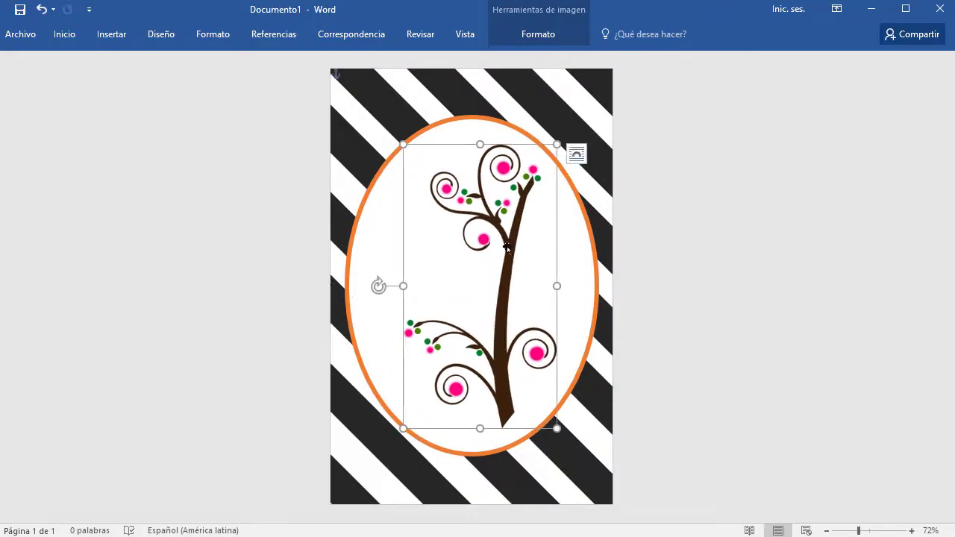
{"action": "mouse_move", "coordinate": [507, 249]}
{"action": "left_mouse_down"}
{"action": "mouse_move", "coordinate": [555, 189]}
{"action": "mouse_move", "coordinate": [578, 218]}
{"action": "mouse_move", "coordinate": [563, 169]}
{"action": "left_mouse_up"}
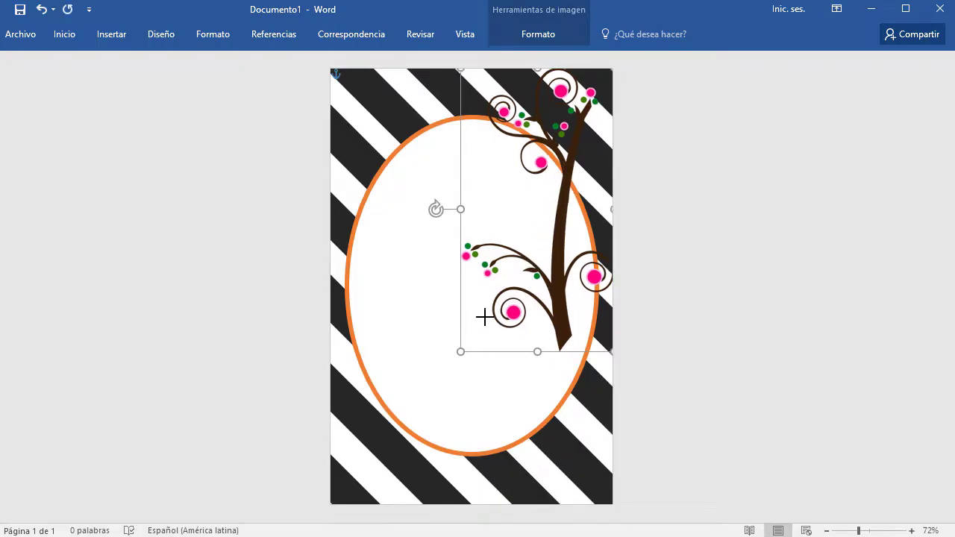
{"action": "left_click_drag", "start_coordinate": [484, 317], "coordinate": [518, 261]}
{"action": "left_click_drag", "start_coordinate": [570, 197], "coordinate": [556, 324]}
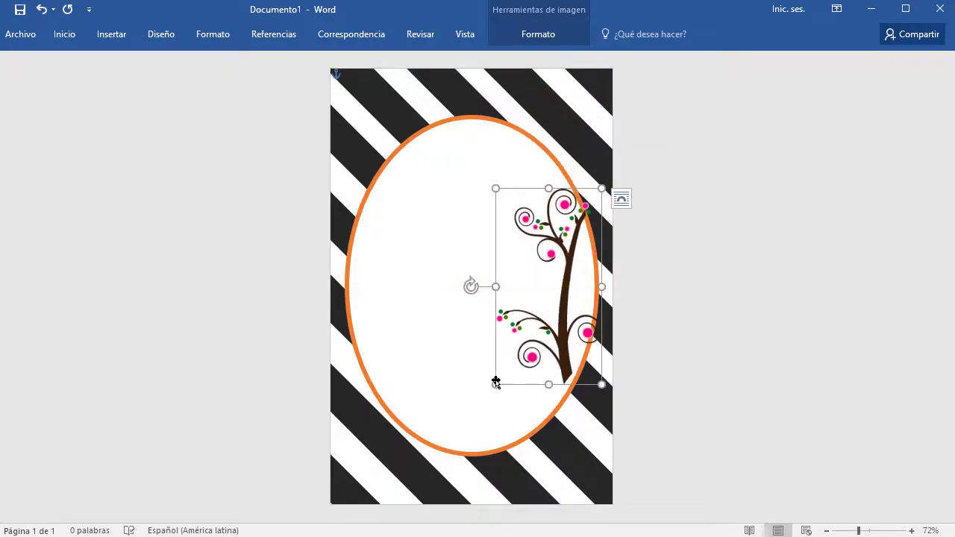
{"action": "mouse_move", "coordinate": [495, 385]}
{"action": "left_mouse_down"}
{"action": "mouse_move", "coordinate": [532, 315]}
{"action": "mouse_move", "coordinate": [567, 328]}
{"action": "left_mouse_up"}
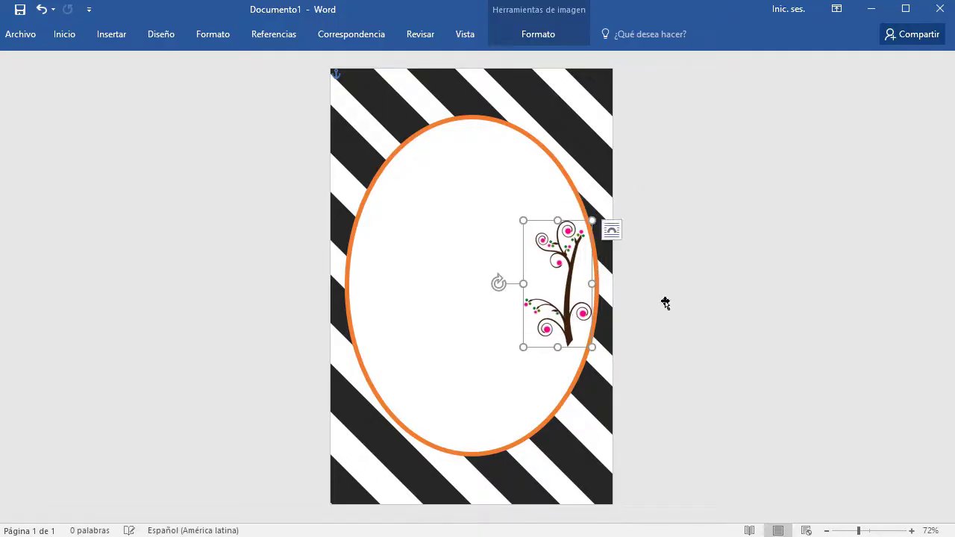
{"action": "left_click", "coordinate": [588, 273]}
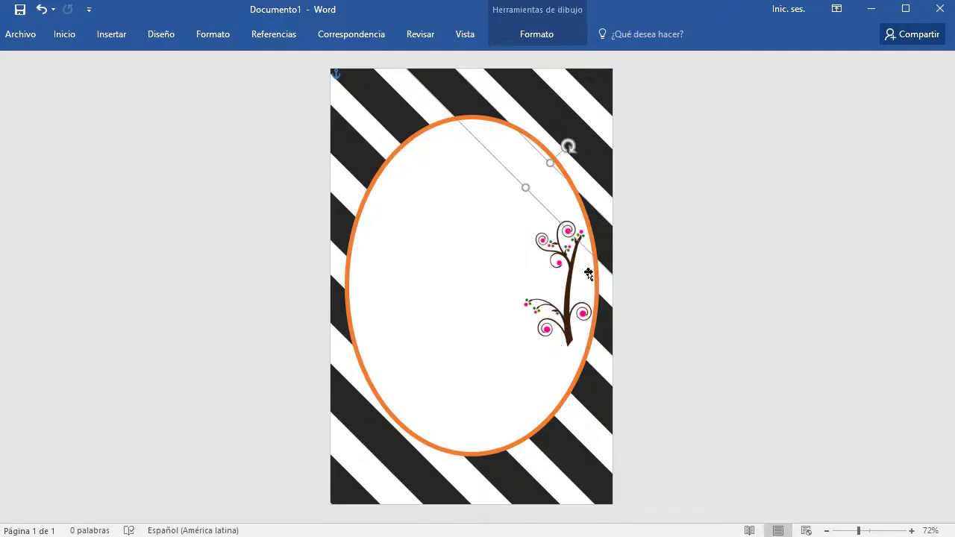
Step: Insert the swirl picture 03.png and set it In Front of Text
{"action": "left_click", "coordinate": [111, 34]}
{"action": "left_click", "coordinate": [154, 69]}
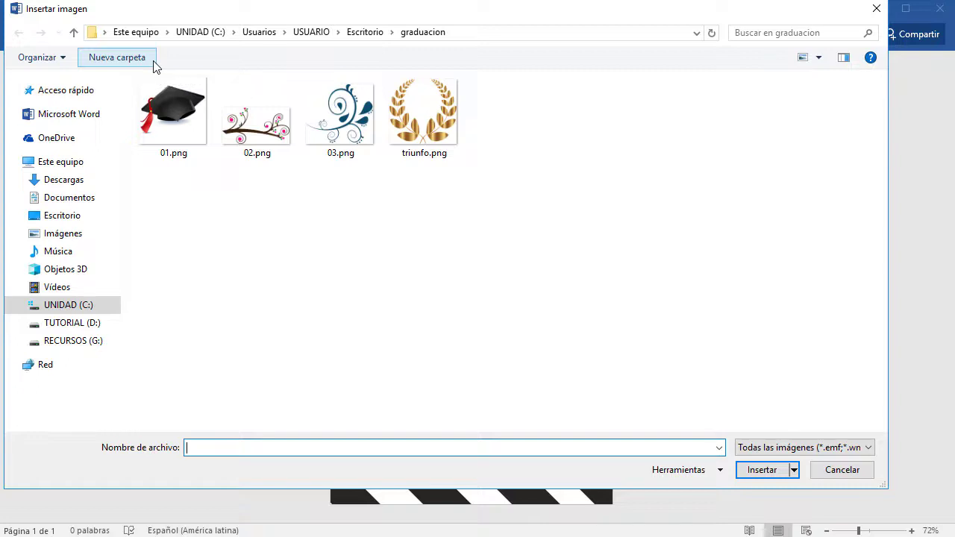
{"action": "left_click", "coordinate": [340, 112]}
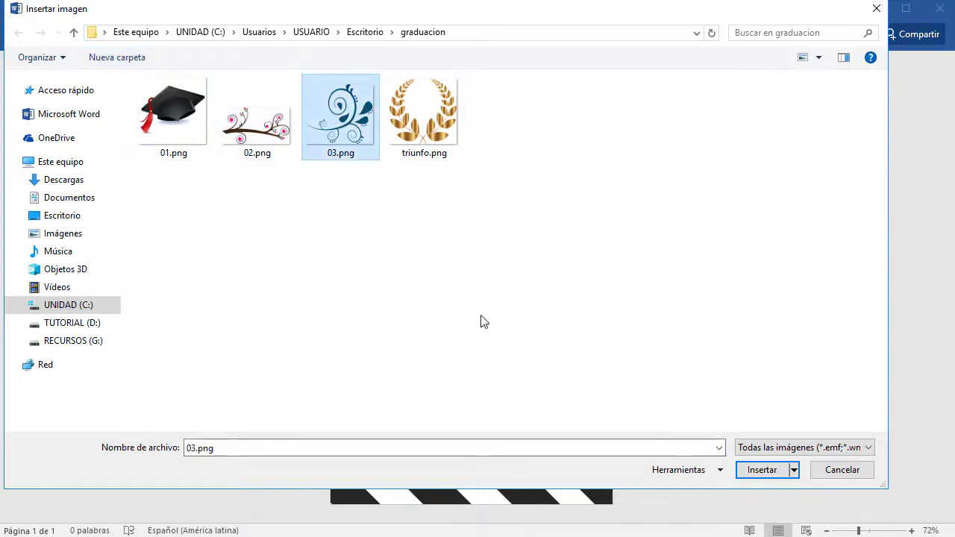
{"action": "left_click", "coordinate": [761, 470]}
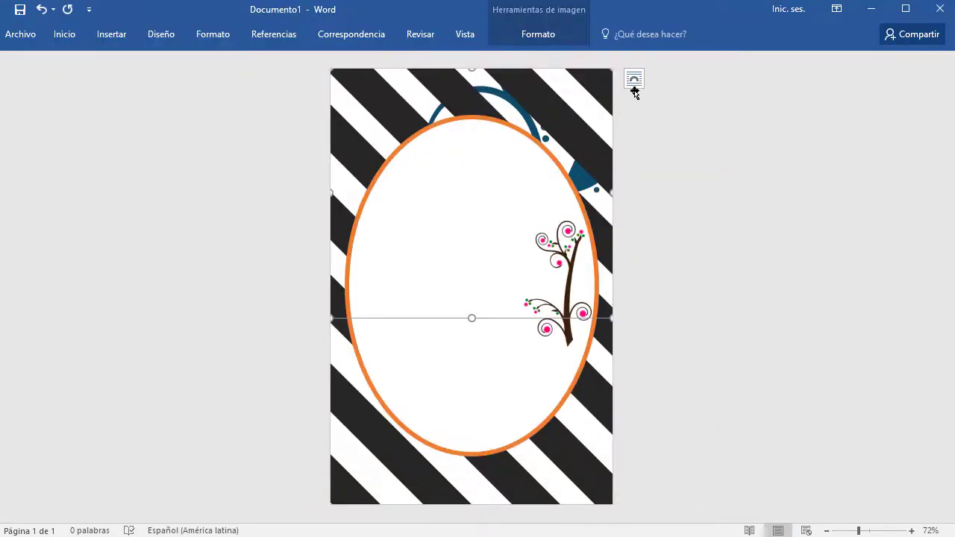
{"action": "left_click", "coordinate": [634, 80]}
{"action": "left_click", "coordinate": [746, 219]}
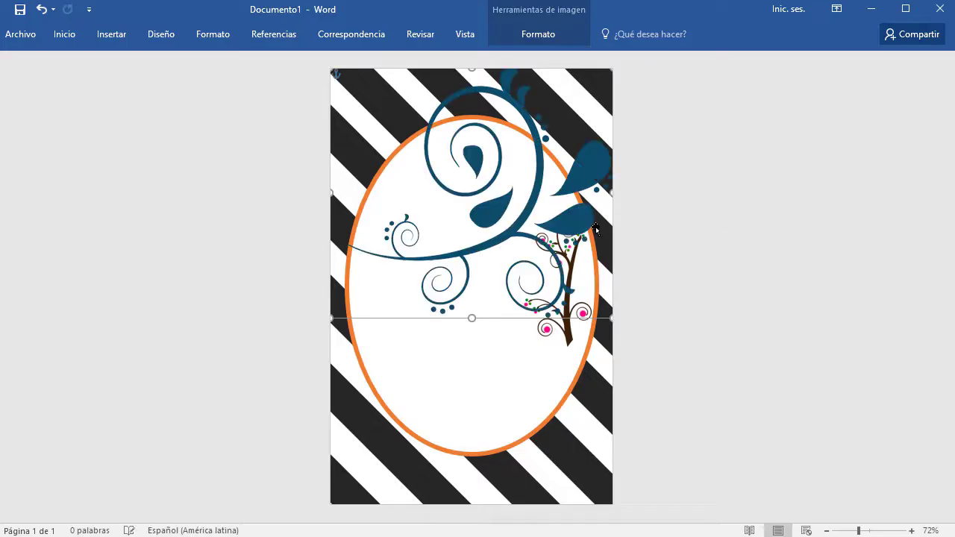
Step: Shrink, flip and tilt the swirl, then move it to the oval's top-left
{"action": "mouse_move", "coordinate": [534, 191]}
{"action": "left_mouse_down"}
{"action": "mouse_move", "coordinate": [548, 276]}
{"action": "mouse_move", "coordinate": [563, 278]}
{"action": "left_mouse_up"}
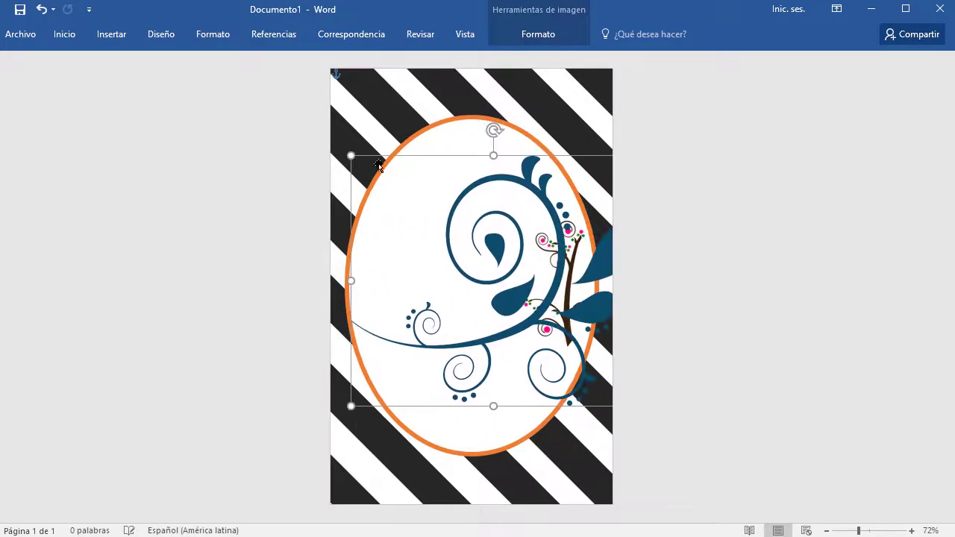
{"action": "left_click_drag", "start_coordinate": [377, 186], "coordinate": [457, 270]}
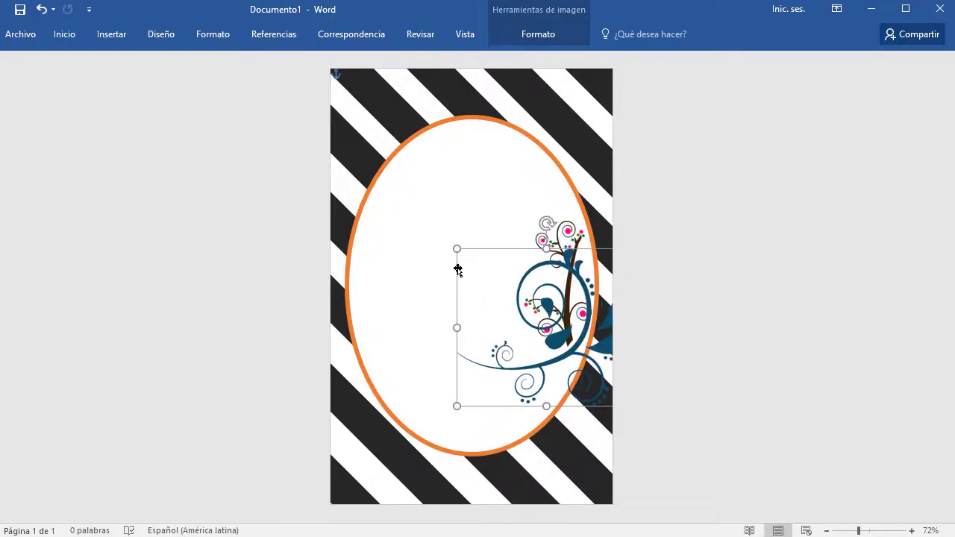
{"action": "mouse_move", "coordinate": [563, 342]}
{"action": "left_mouse_down"}
{"action": "mouse_move", "coordinate": [470, 304]}
{"action": "mouse_move", "coordinate": [479, 360]}
{"action": "left_mouse_up"}
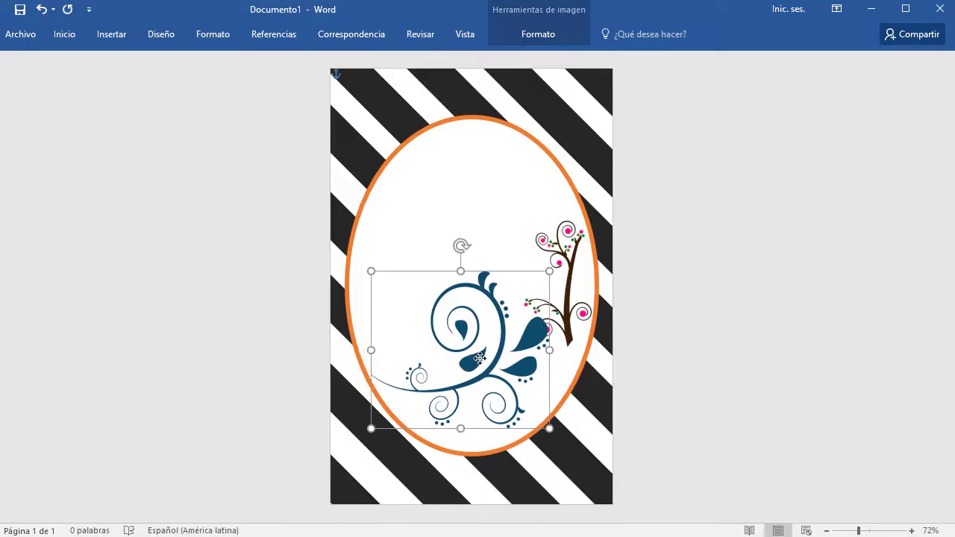
{"action": "left_click_drag", "start_coordinate": [462, 422], "coordinate": [461, 117]}
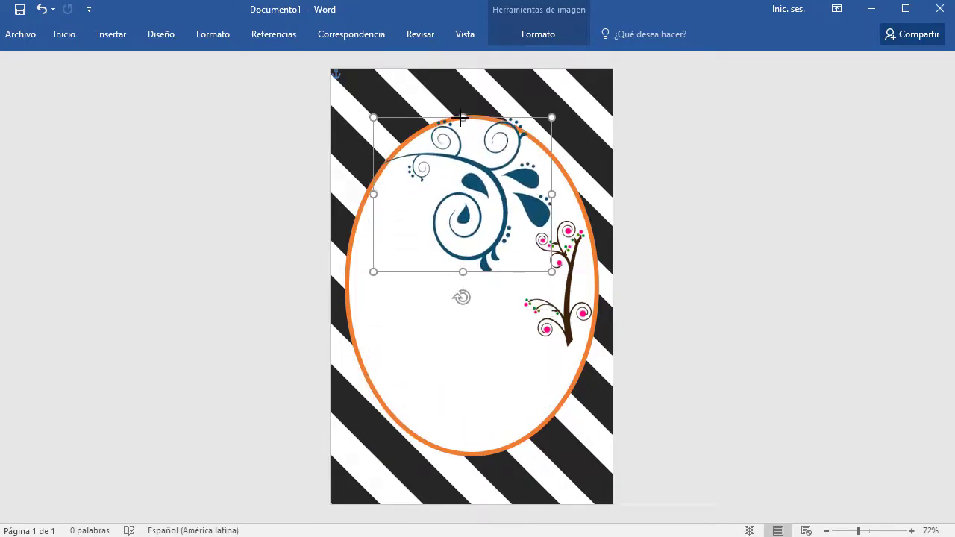
{"action": "left_click_drag", "start_coordinate": [463, 299], "coordinate": [534, 246]}
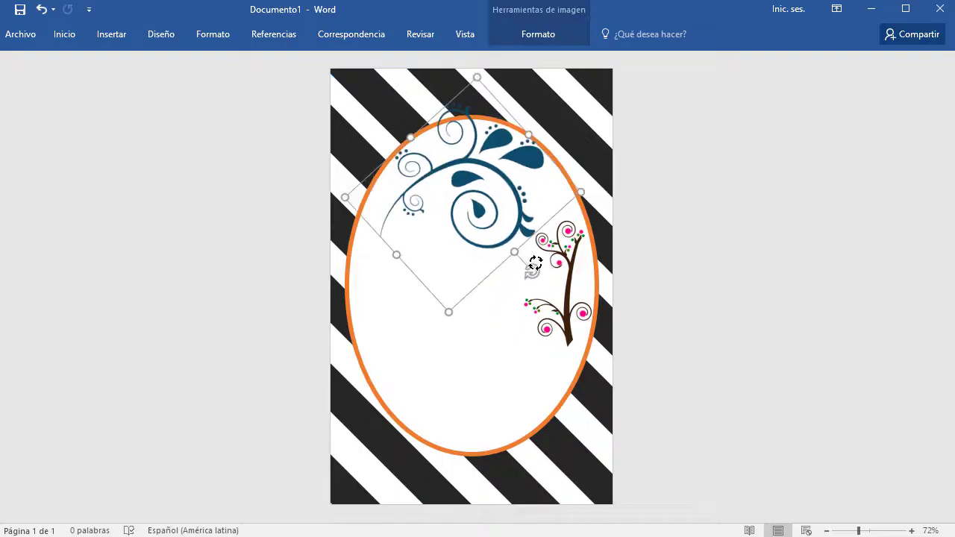
{"action": "left_click_drag", "start_coordinate": [512, 145], "coordinate": [474, 115]}
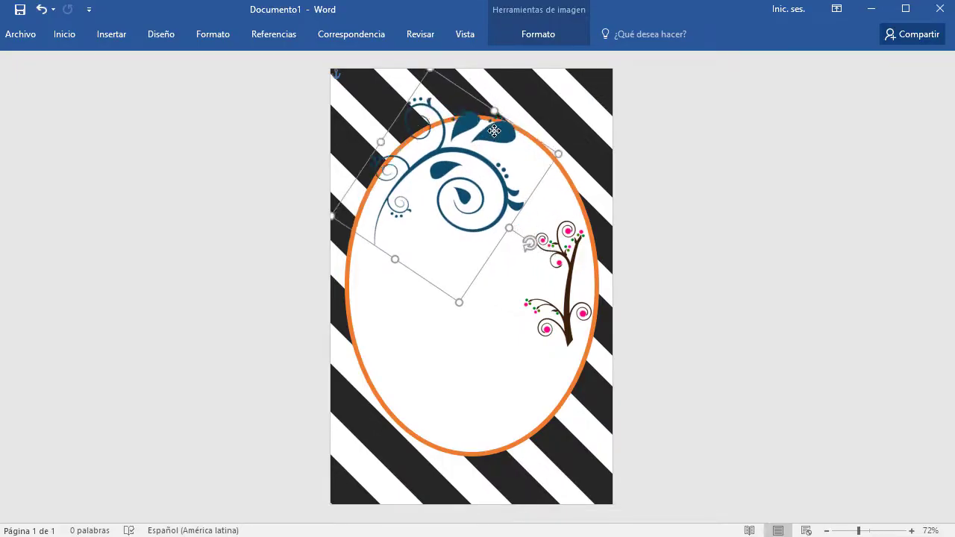
Step: Recolour the swirl Orange, Accent 2 Light and move it up to the oval's top
{"action": "left_click", "coordinate": [534, 38]}
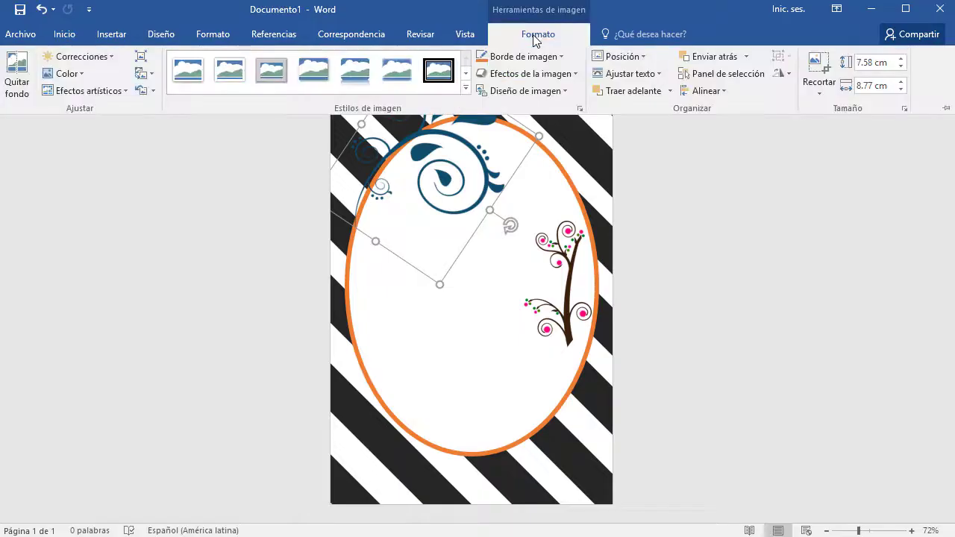
{"action": "left_click", "coordinate": [78, 73]}
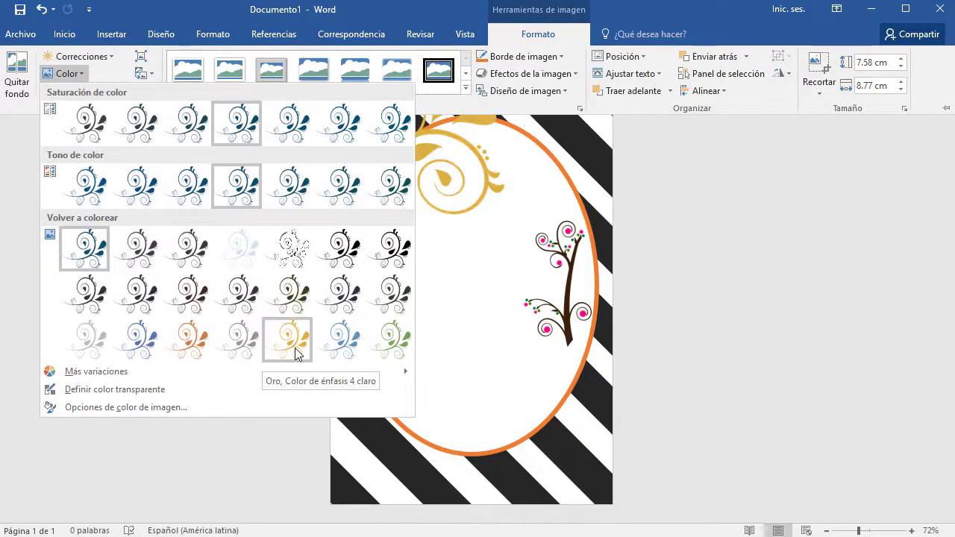
{"action": "left_click", "coordinate": [198, 352]}
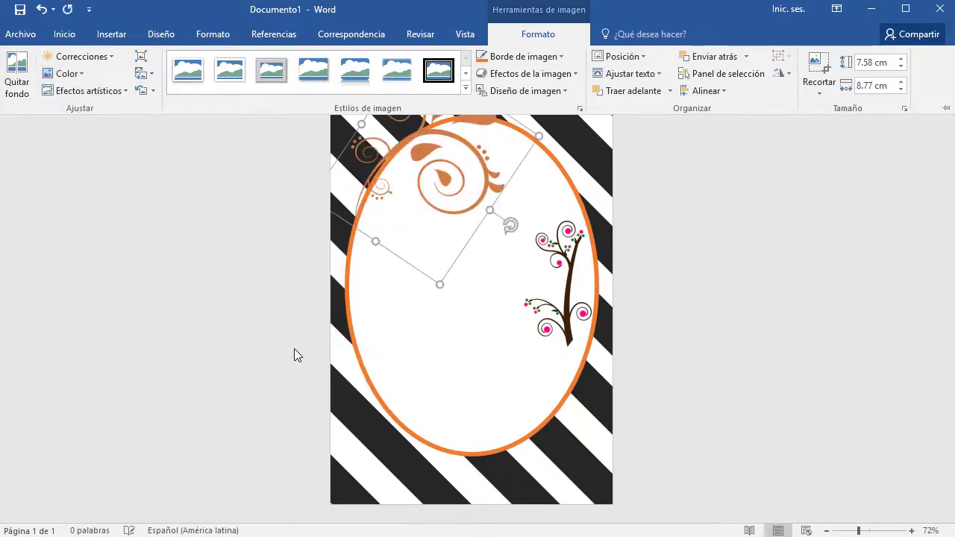
{"action": "key", "text": "ctrl+F1"}
{"action": "left_click", "coordinate": [602, 144]}
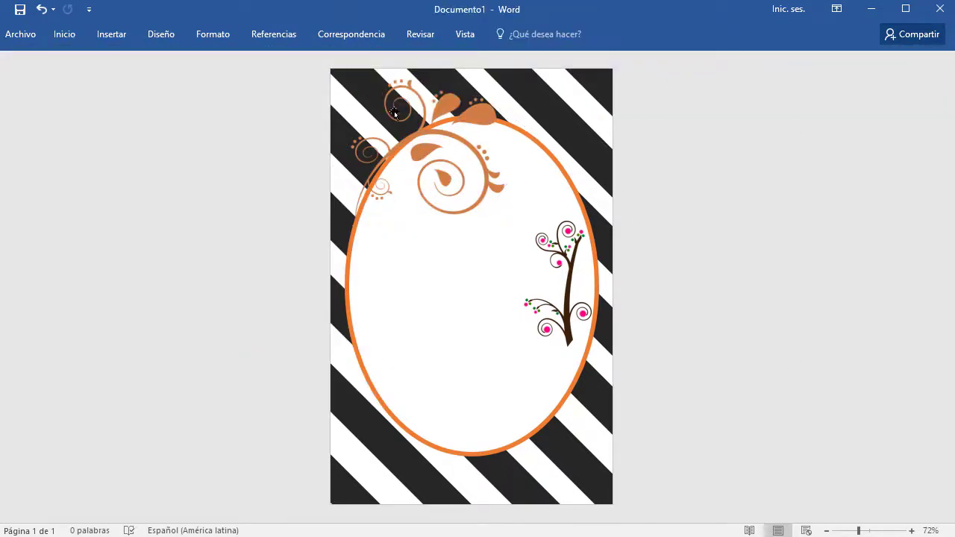
{"action": "left_click_drag", "start_coordinate": [475, 116], "coordinate": [491, 104]}
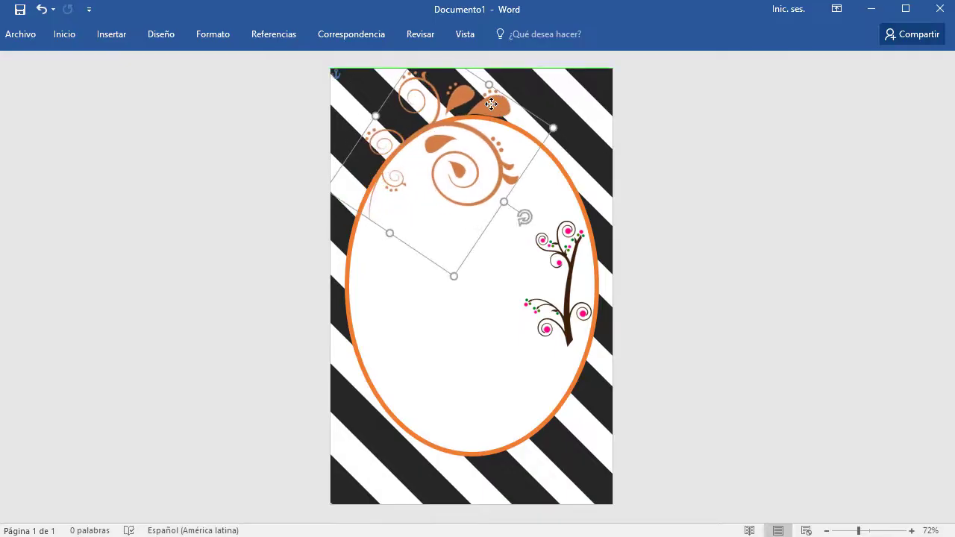
{"action": "left_click", "coordinate": [782, 324]}
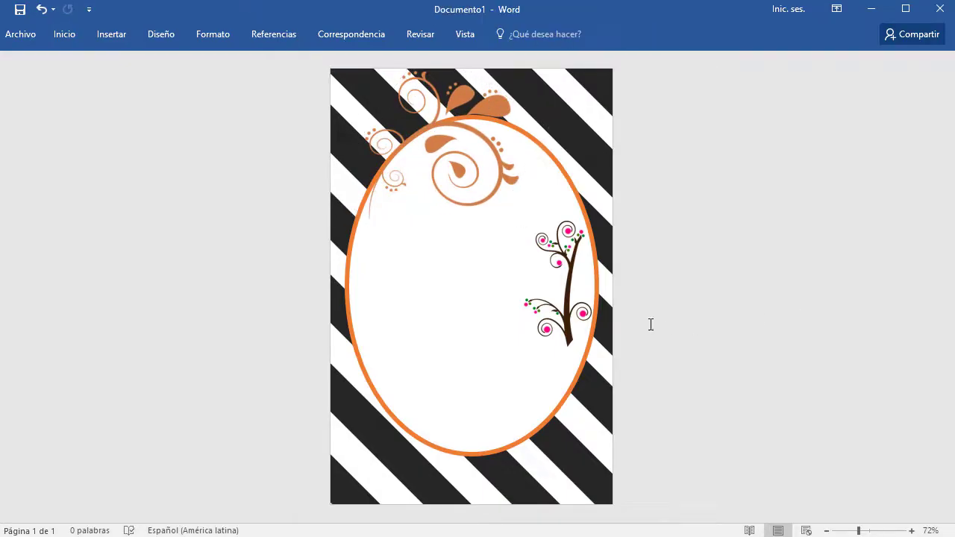
Step: Move the tree to the oval's lower-right edge and enlarge it
{"action": "left_click_drag", "start_coordinate": [565, 259], "coordinate": [564, 400]}
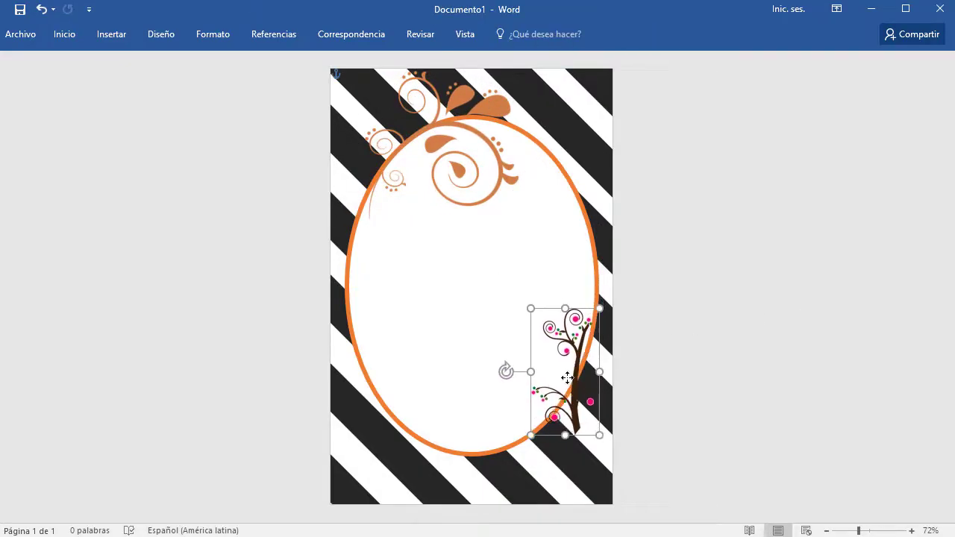
{"action": "left_click_drag", "start_coordinate": [536, 365], "coordinate": [478, 280]}
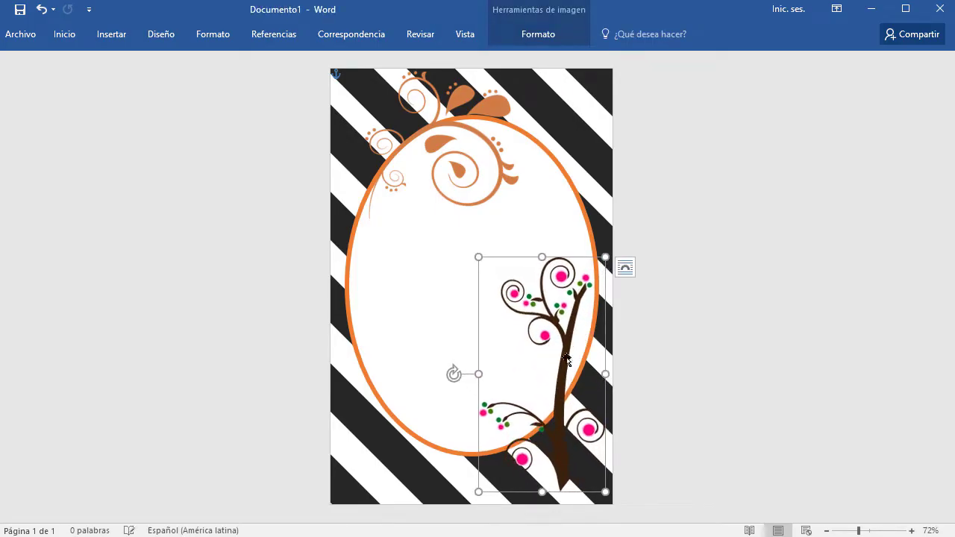
{"action": "left_click_drag", "start_coordinate": [566, 359], "coordinate": [582, 382]}
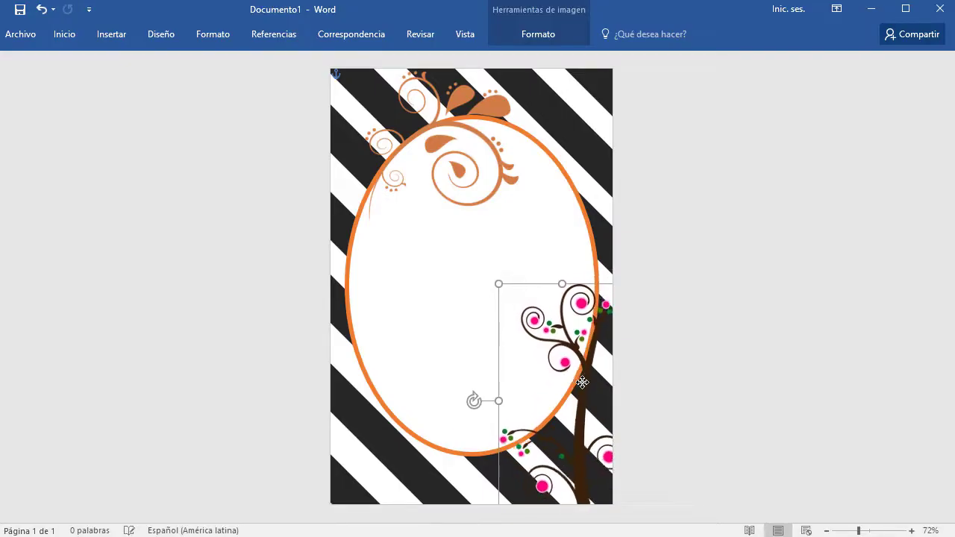
{"action": "left_click", "coordinate": [718, 373]}
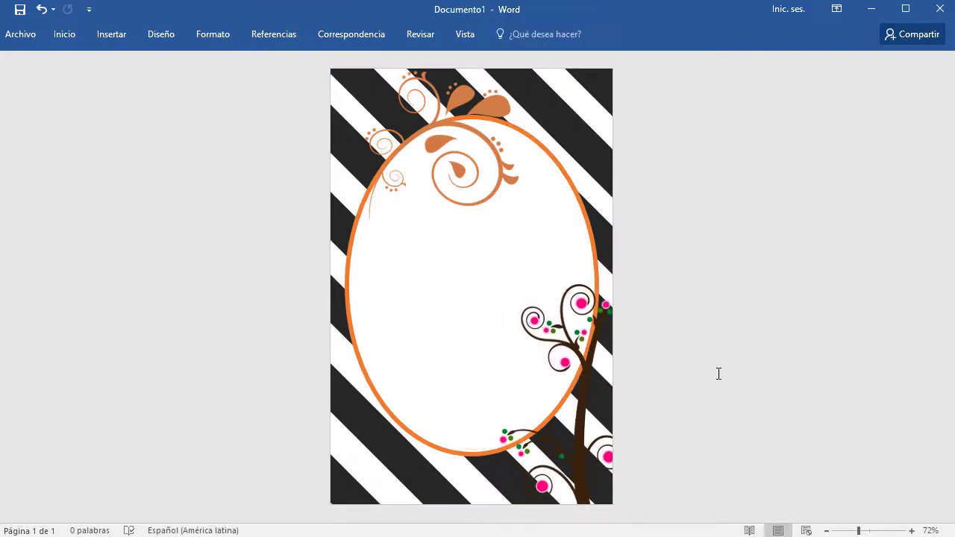
{"action": "scroll", "coordinate": [571, 395], "scroll_direction": "up", "scroll_amount": 5}
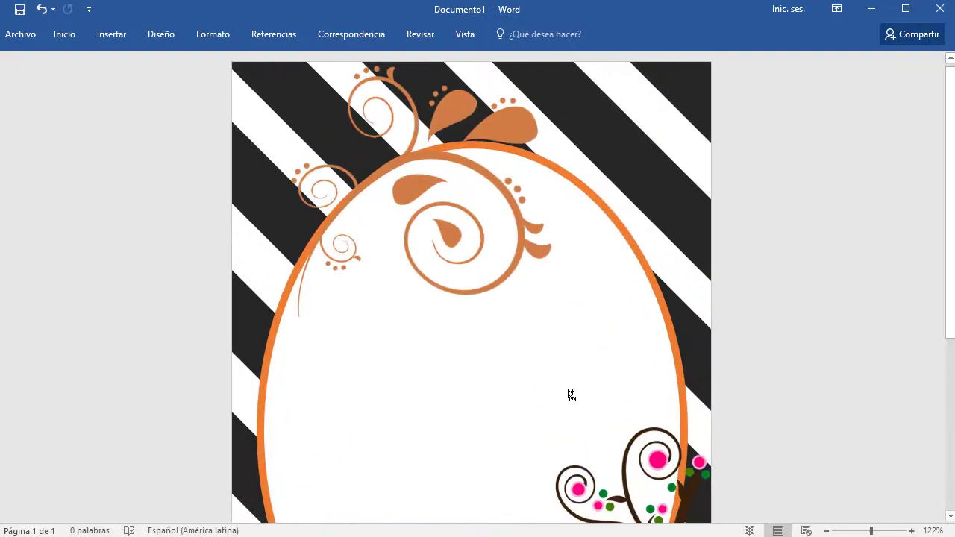
{"action": "scroll", "coordinate": [571, 395], "scroll_direction": "up", "scroll_amount": 1}
{"action": "scroll", "coordinate": [571, 396], "scroll_direction": "down", "scroll_amount": 1}
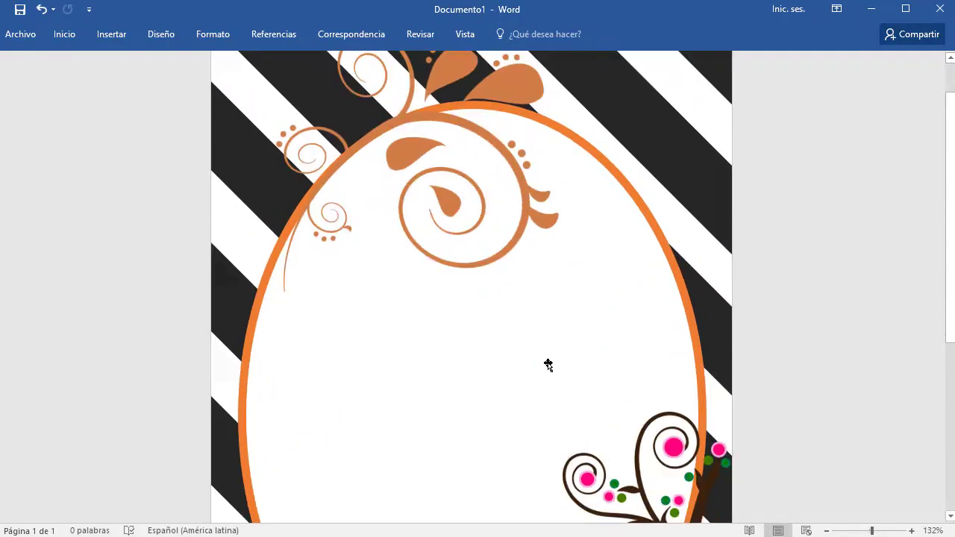
{"action": "left_click", "coordinate": [123, 36]}
Step: Insert the laurel picture triunfo.png and set it In Front of Text
{"action": "left_click", "coordinate": [148, 79]}
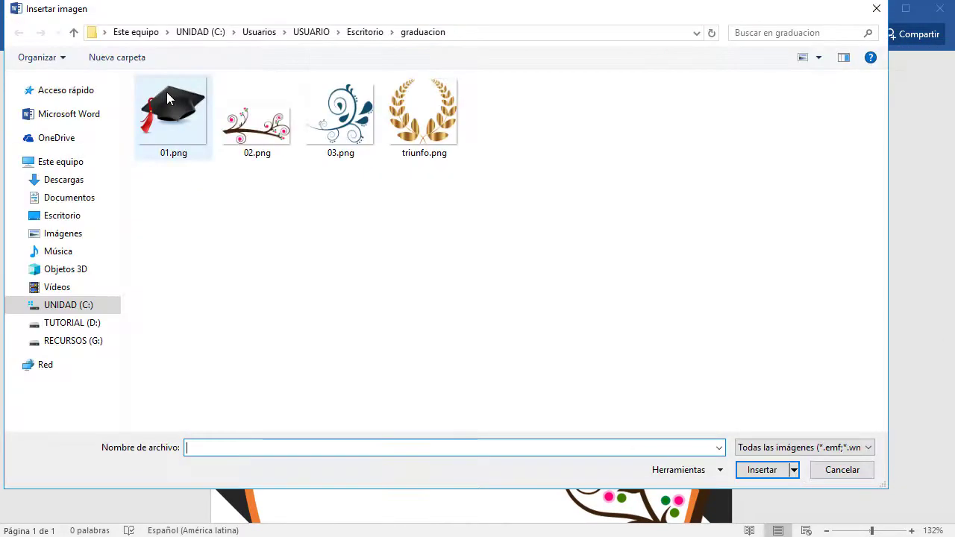
{"action": "left_click", "coordinate": [422, 105]}
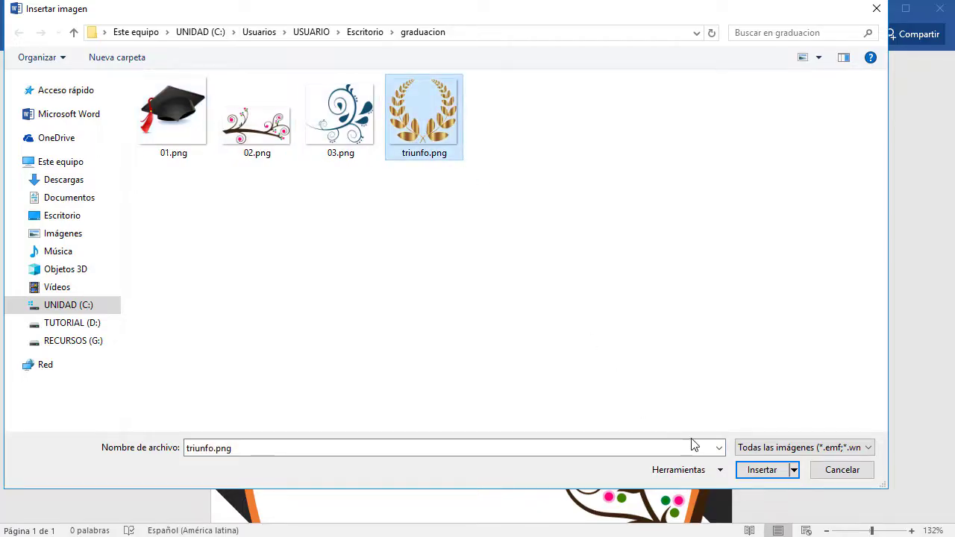
{"action": "left_click", "coordinate": [745, 470]}
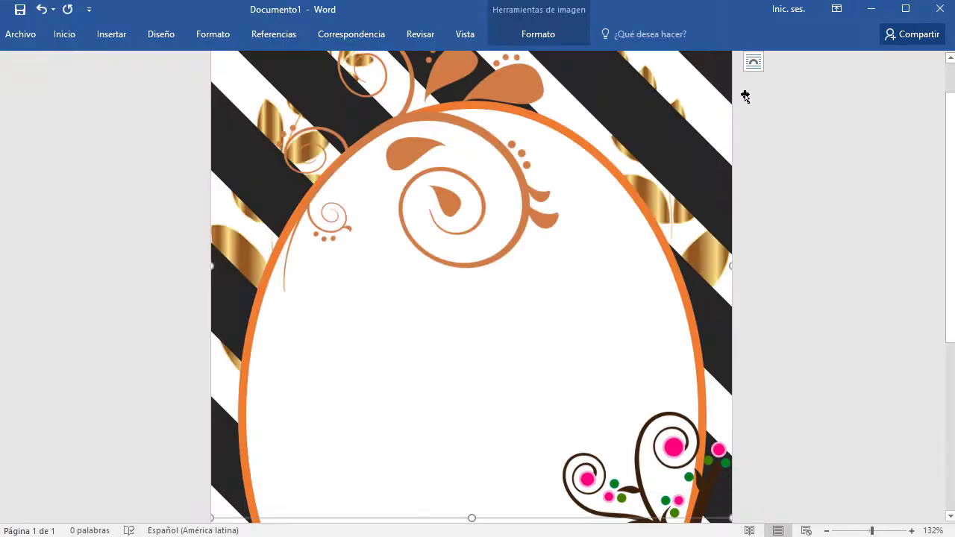
{"action": "left_click", "coordinate": [753, 64]}
{"action": "left_click", "coordinate": [863, 198]}
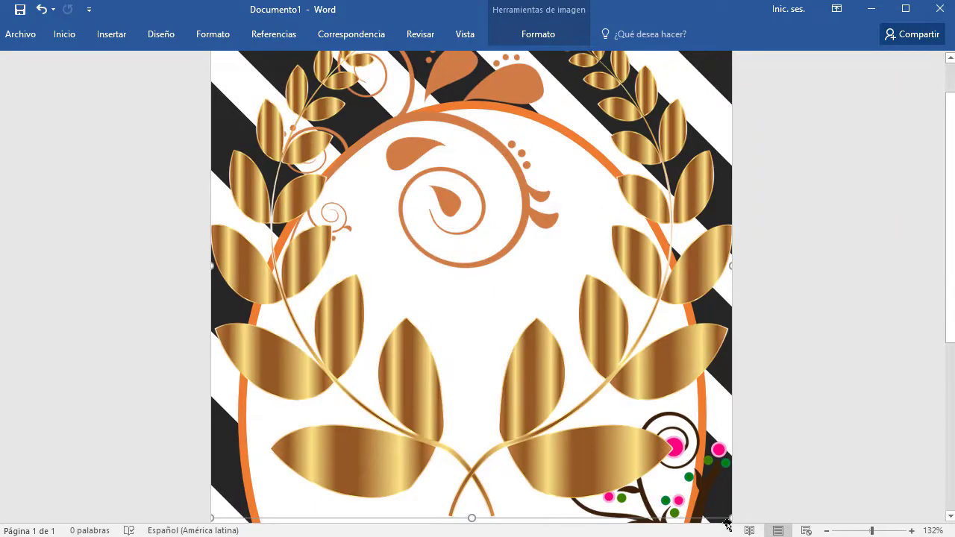
Step: Shrink the laurel and centre it in the oval just below the swirl
{"action": "mouse_move", "coordinate": [731, 517]}
{"action": "left_mouse_down"}
{"action": "mouse_move", "coordinate": [422, 219]}
{"action": "mouse_move", "coordinate": [578, 365]}
{"action": "left_mouse_up"}
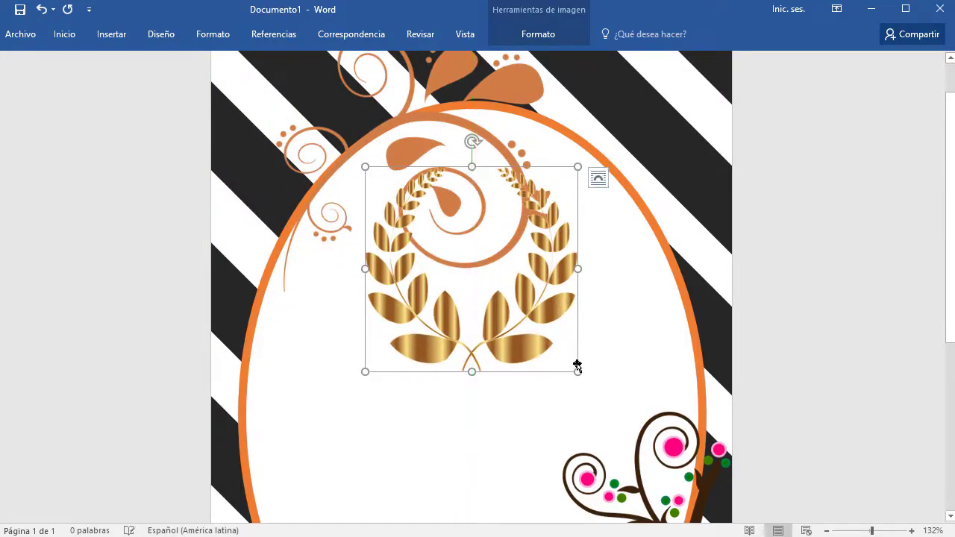
{"action": "mouse_move", "coordinate": [577, 371]}
{"action": "left_mouse_down"}
{"action": "mouse_move", "coordinate": [499, 303]}
{"action": "mouse_move", "coordinate": [513, 338]}
{"action": "mouse_move", "coordinate": [512, 310]}
{"action": "mouse_move", "coordinate": [513, 365]}
{"action": "mouse_move", "coordinate": [504, 364]}
{"action": "left_mouse_up"}
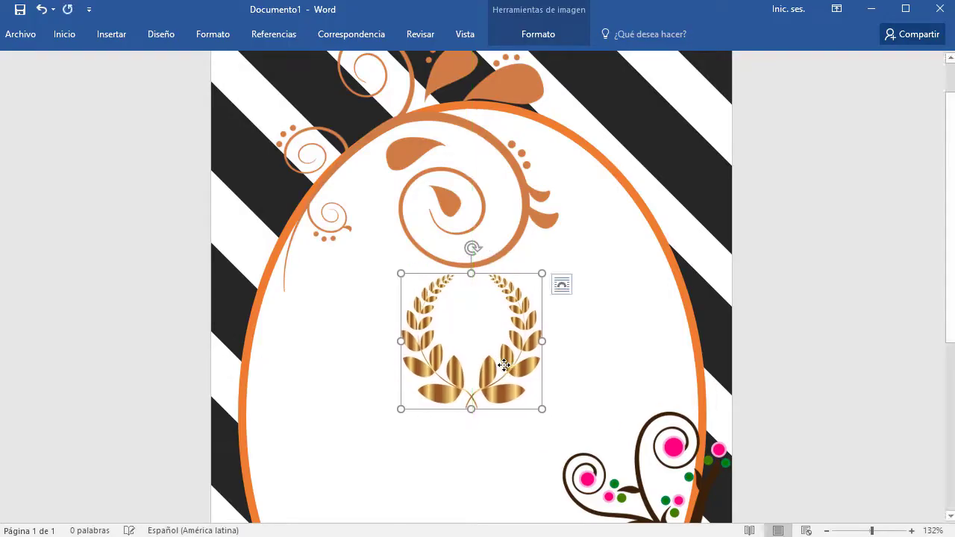
{"action": "left_click", "coordinate": [112, 33]}
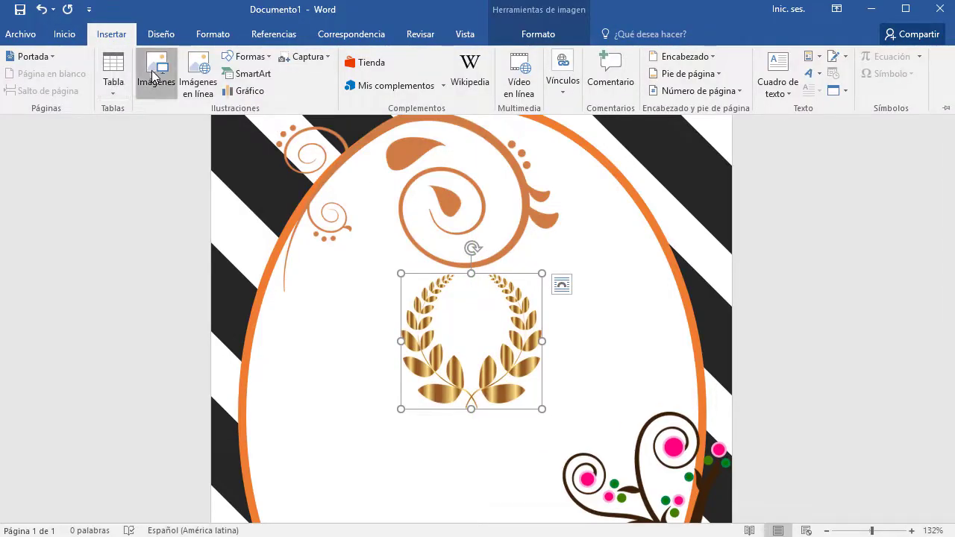
Step: Insert the graduation cap image 01.png and set its wrapping to in front of text
{"action": "left_click", "coordinate": [154, 75]}
{"action": "left_click", "coordinate": [169, 123]}
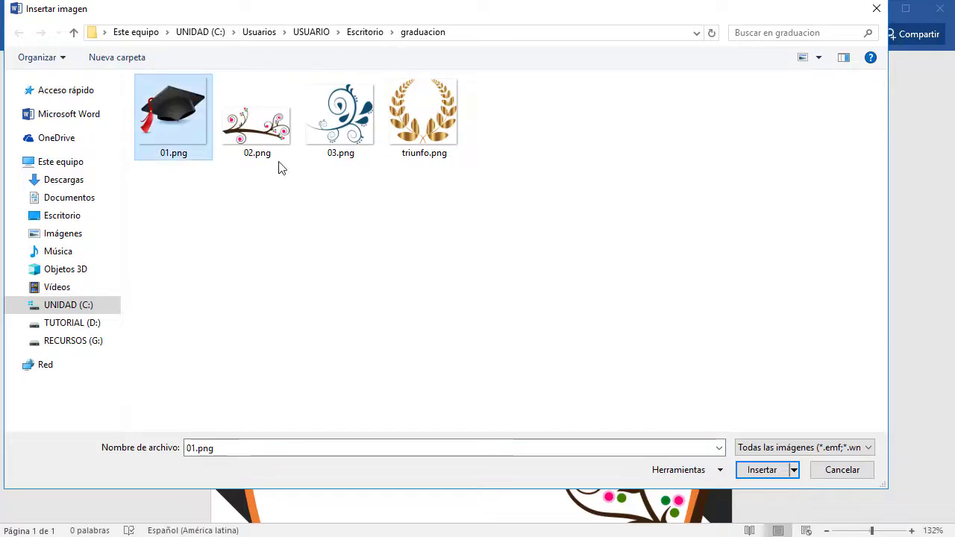
{"action": "left_click", "coordinate": [755, 471]}
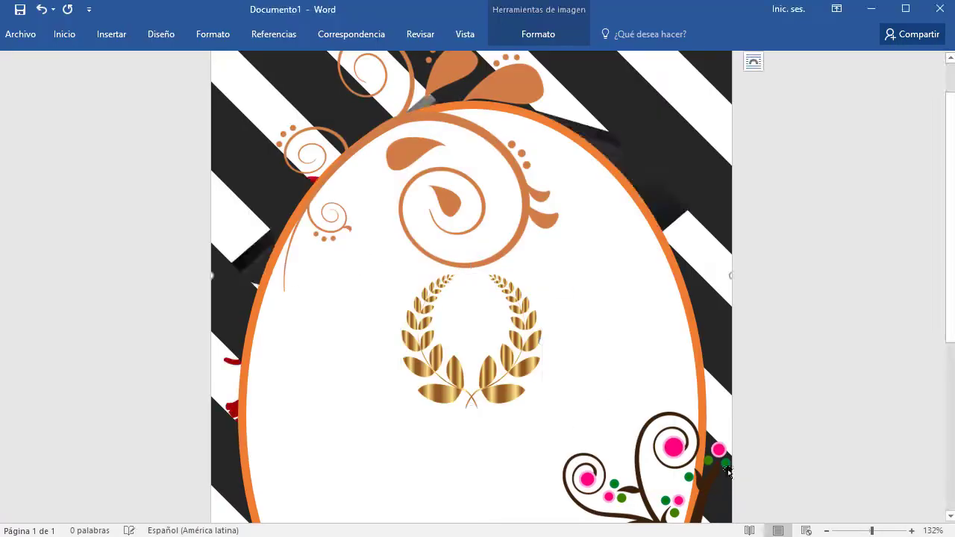
{"action": "left_click", "coordinate": [755, 72]}
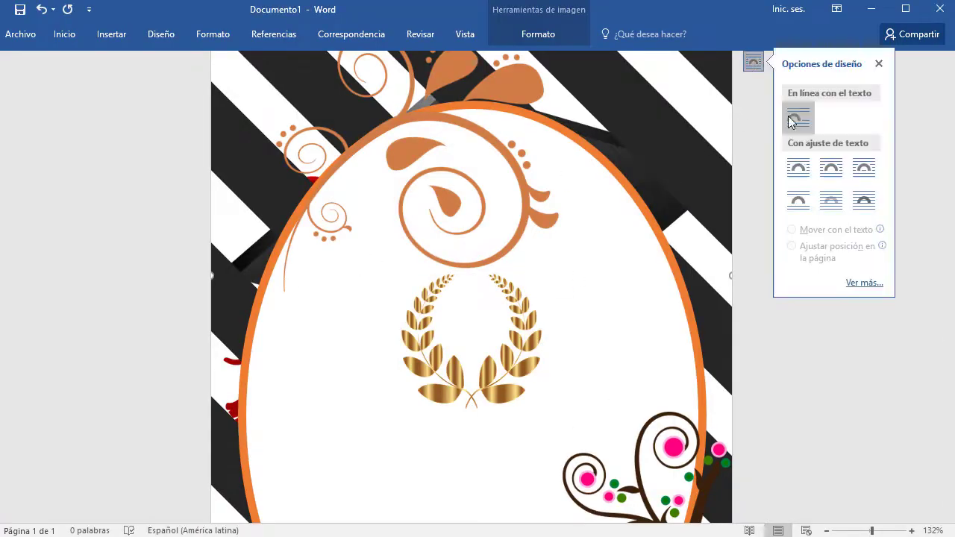
{"action": "left_click", "coordinate": [865, 202]}
Step: Drag the cap down-left and lower the laurel wreath inside the ellipse
{"action": "left_click_drag", "start_coordinate": [549, 163], "coordinate": [502, 267]}
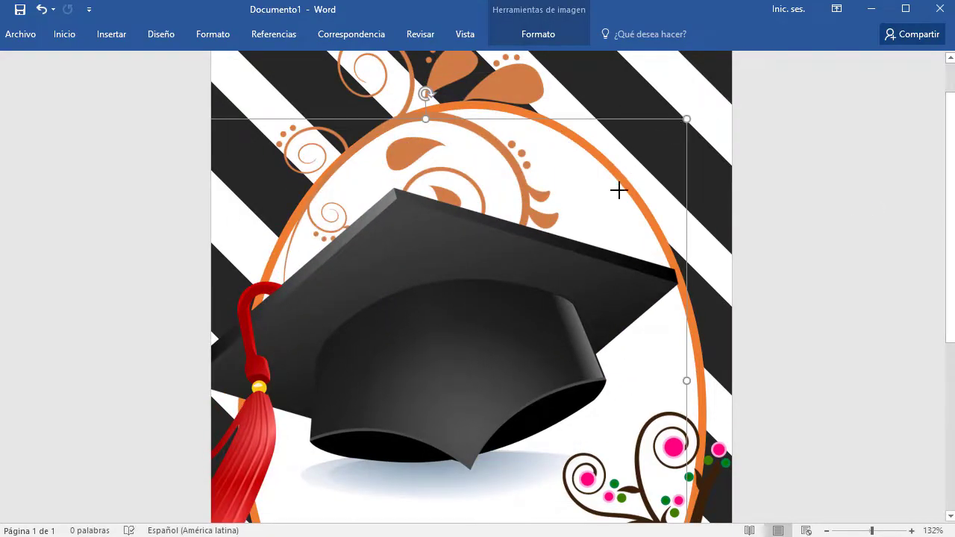
{"action": "left_click_drag", "start_coordinate": [685, 118], "coordinate": [459, 345]}
{"action": "scroll", "coordinate": [344, 428], "scroll_direction": "down", "scroll_amount": 5}
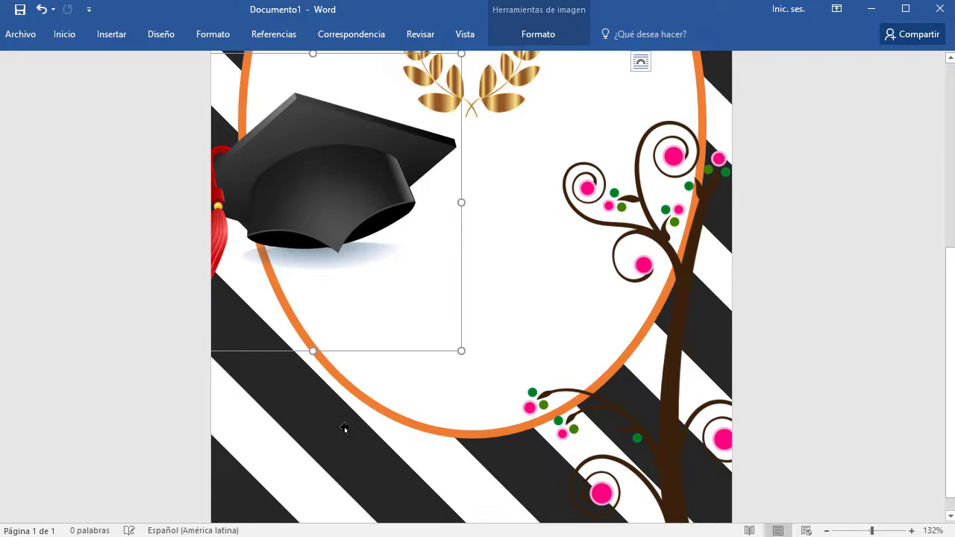
{"action": "left_click", "coordinate": [343, 429]}
{"action": "left_click", "coordinate": [337, 197]}
{"action": "scroll", "coordinate": [535, 304], "scroll_direction": "up", "scroll_amount": 2}
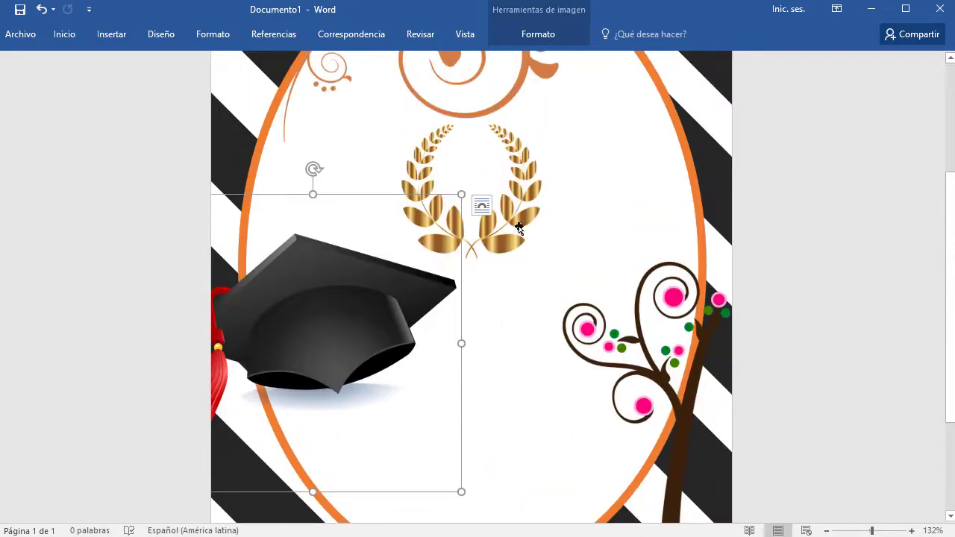
{"action": "left_click_drag", "start_coordinate": [522, 224], "coordinate": [536, 457]}
{"action": "scroll", "coordinate": [552, 409], "scroll_direction": "down", "scroll_amount": 1}
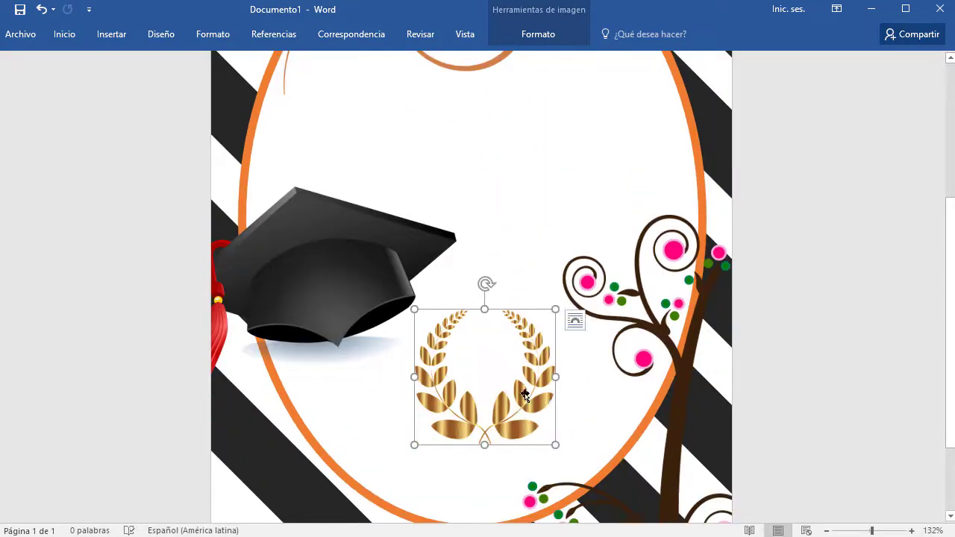
{"action": "left_click_drag", "start_coordinate": [524, 390], "coordinate": [519, 468]}
{"action": "scroll", "coordinate": [472, 345], "scroll_direction": "up", "scroll_amount": 2}
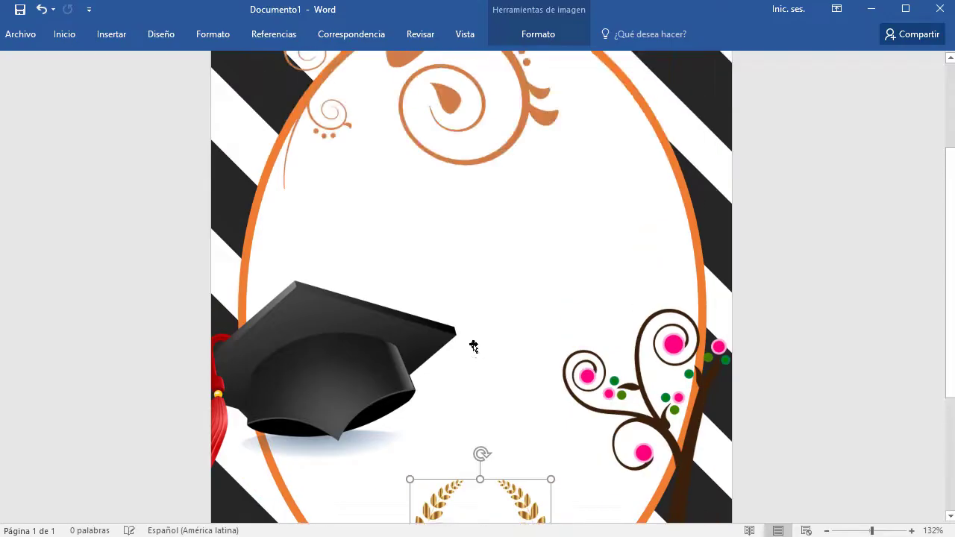
Step: Shrink the graduation cap and centre it horizontally on the page
{"action": "mouse_move", "coordinate": [387, 339]}
{"action": "left_mouse_down"}
{"action": "mouse_move", "coordinate": [534, 121]}
{"action": "mouse_move", "coordinate": [530, 113]}
{"action": "left_mouse_up"}
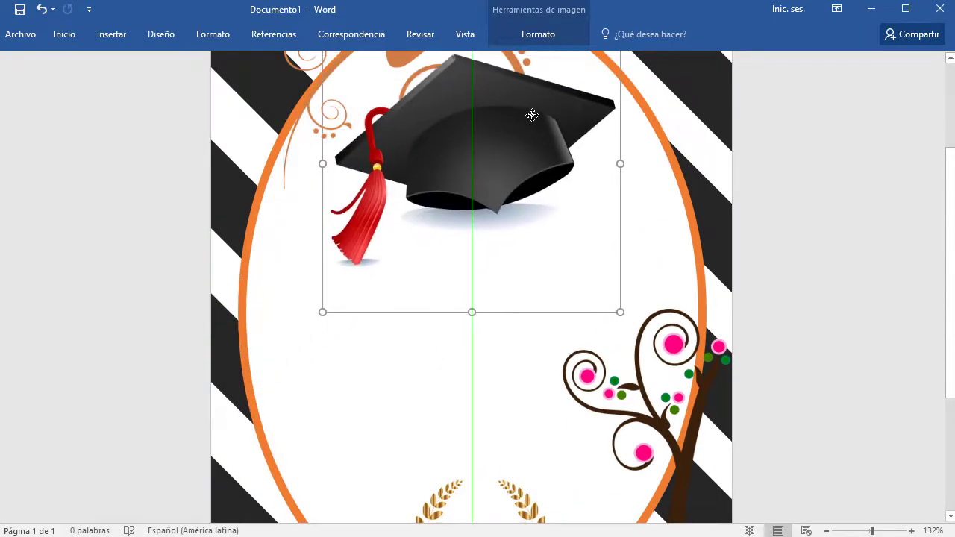
{"action": "scroll", "coordinate": [552, 253], "scroll_direction": "up", "scroll_amount": 2}
{"action": "mouse_move", "coordinate": [530, 256]}
{"action": "left_mouse_down"}
{"action": "mouse_move", "coordinate": [516, 243]}
{"action": "mouse_move", "coordinate": [515, 278]}
{"action": "left_mouse_up"}
{"action": "left_click_drag", "start_coordinate": [620, 428], "coordinate": [510, 318]}
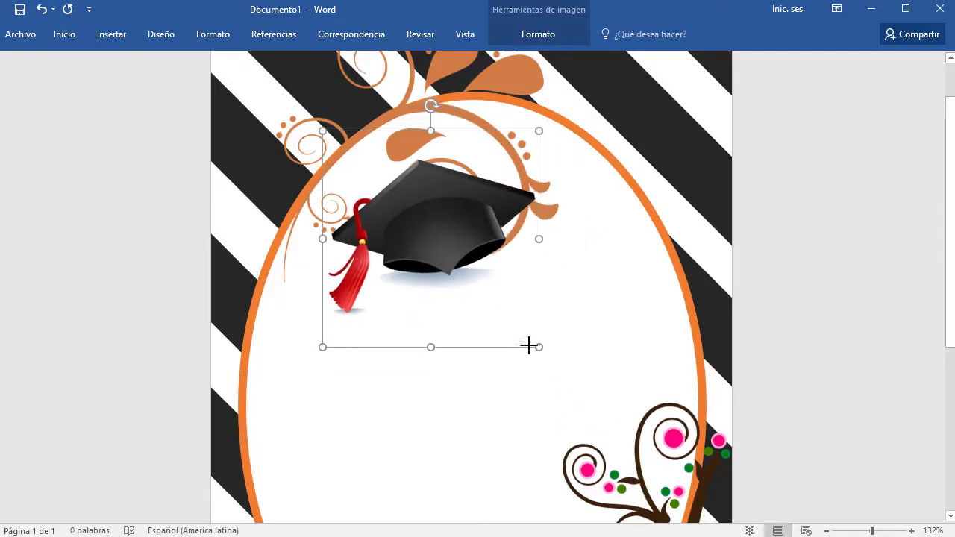
{"action": "left_click_drag", "start_coordinate": [505, 241], "coordinate": [510, 272]}
{"action": "left_click", "coordinate": [768, 371]}
Step: Nudge the laurel wreath down to the ellipse's bottom
{"action": "scroll", "coordinate": [768, 371], "scroll_direction": "down", "scroll_amount": 1}
{"action": "scroll", "coordinate": [771, 370], "scroll_direction": "down", "scroll_amount": 2}
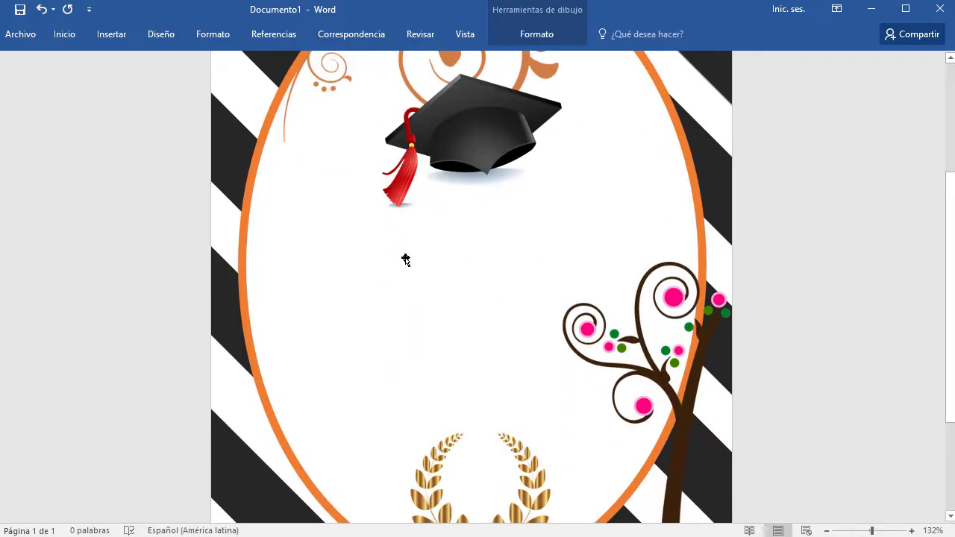
{"action": "scroll", "coordinate": [506, 321], "scroll_direction": "down", "scroll_amount": 2}
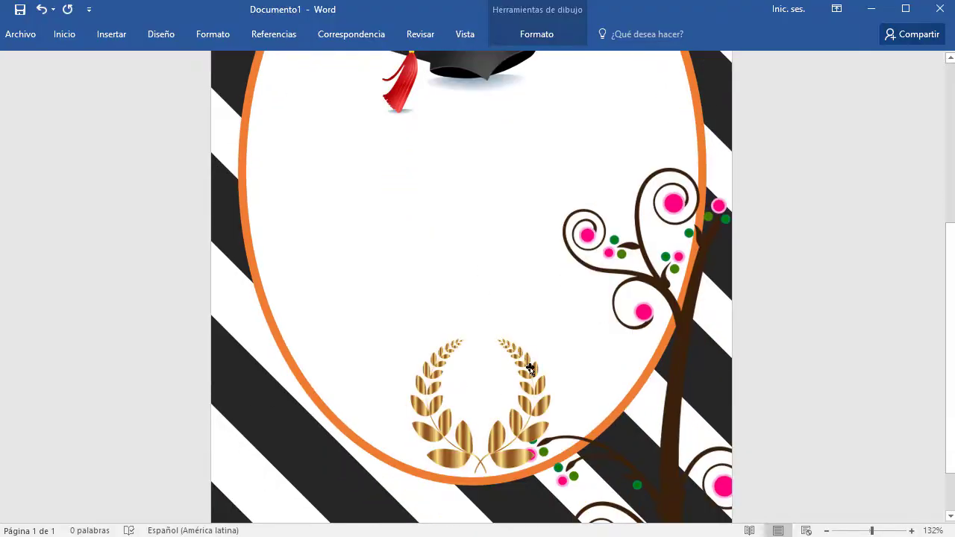
{"action": "left_click_drag", "start_coordinate": [530, 368], "coordinate": [530, 384]}
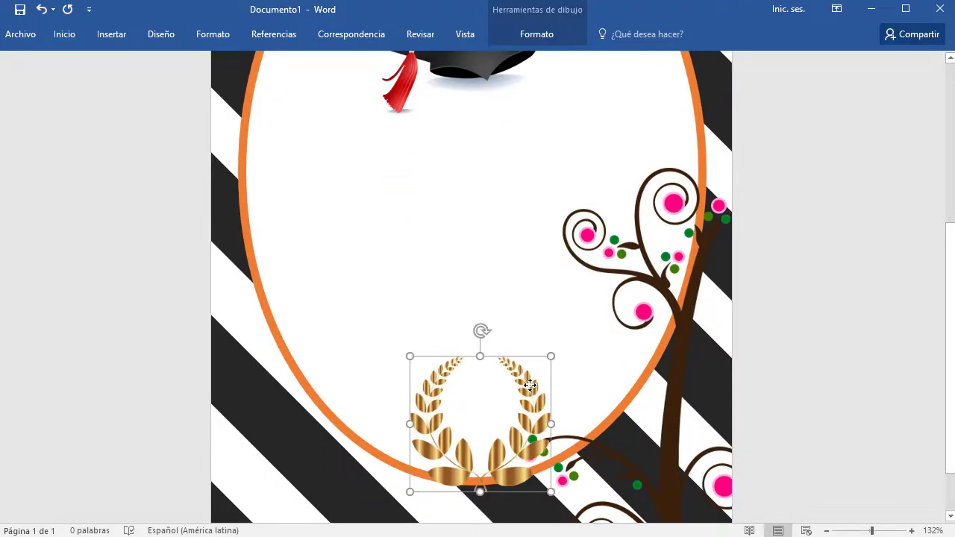
{"action": "left_click", "coordinate": [847, 431]}
Step: Move the cap up and over to the ellipse's upper left
{"action": "scroll", "coordinate": [571, 363], "scroll_direction": "up", "scroll_amount": 6}
{"action": "scroll", "coordinate": [571, 362], "scroll_direction": "down", "scroll_amount": 3}
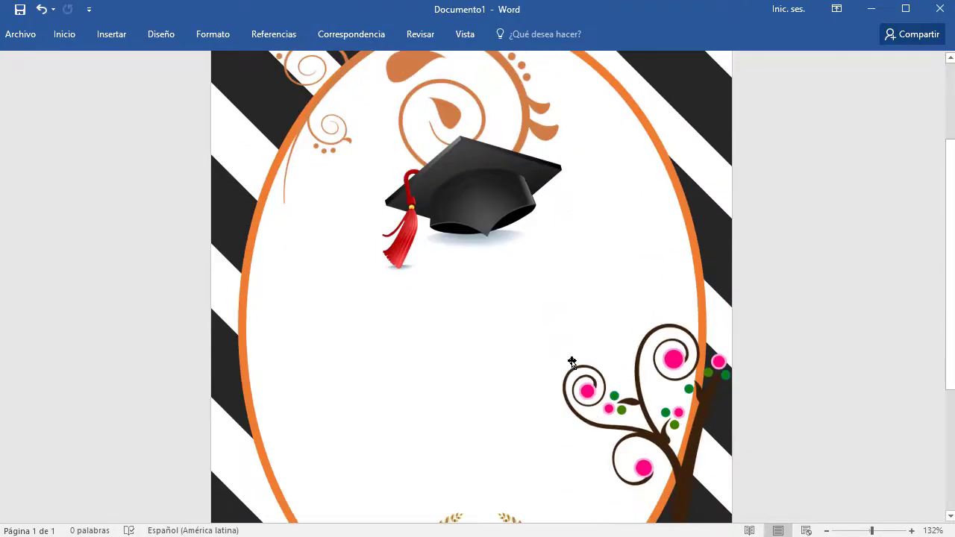
{"action": "scroll", "coordinate": [464, 347], "scroll_direction": "down", "scroll_amount": 3, "text": "ctrl"}
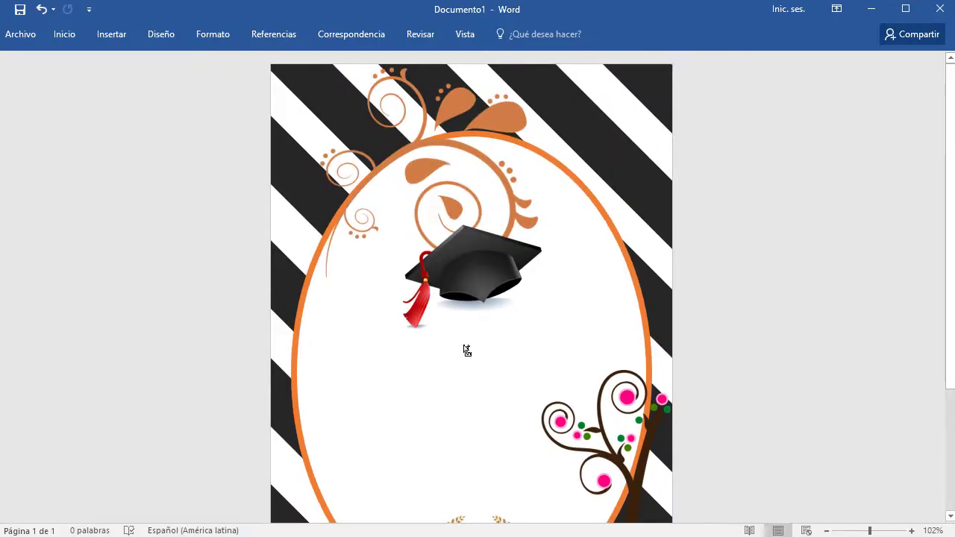
{"action": "scroll", "coordinate": [467, 350], "scroll_direction": "down", "scroll_amount": 1, "text": "ctrl"}
{"action": "scroll", "coordinate": [464, 348], "scroll_direction": "down", "scroll_amount": 1, "text": "ctrl"}
{"action": "left_click_drag", "start_coordinate": [480, 237], "coordinate": [483, 197]}
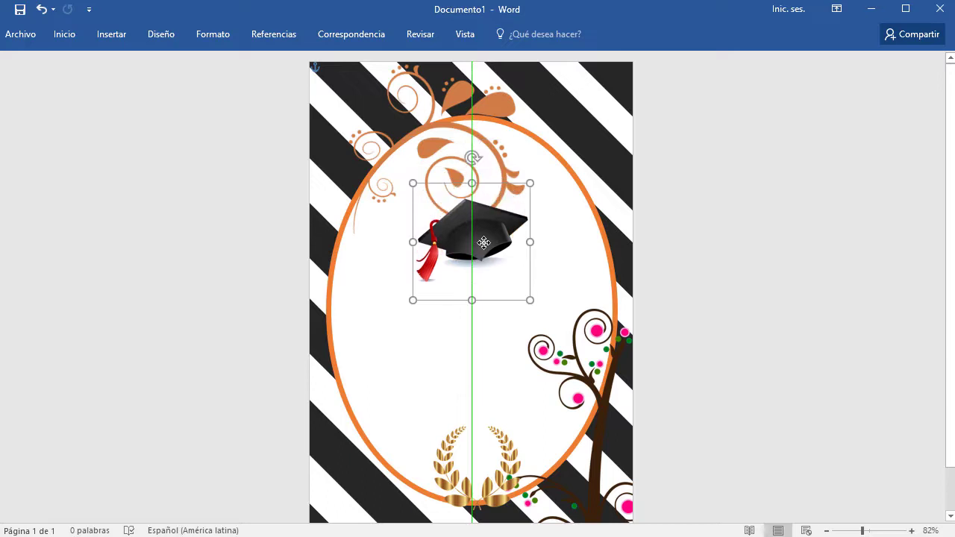
{"action": "mouse_move", "coordinate": [485, 235]}
{"action": "left_mouse_down"}
{"action": "mouse_move", "coordinate": [410, 248]}
{"action": "mouse_move", "coordinate": [411, 238]}
{"action": "left_mouse_up"}
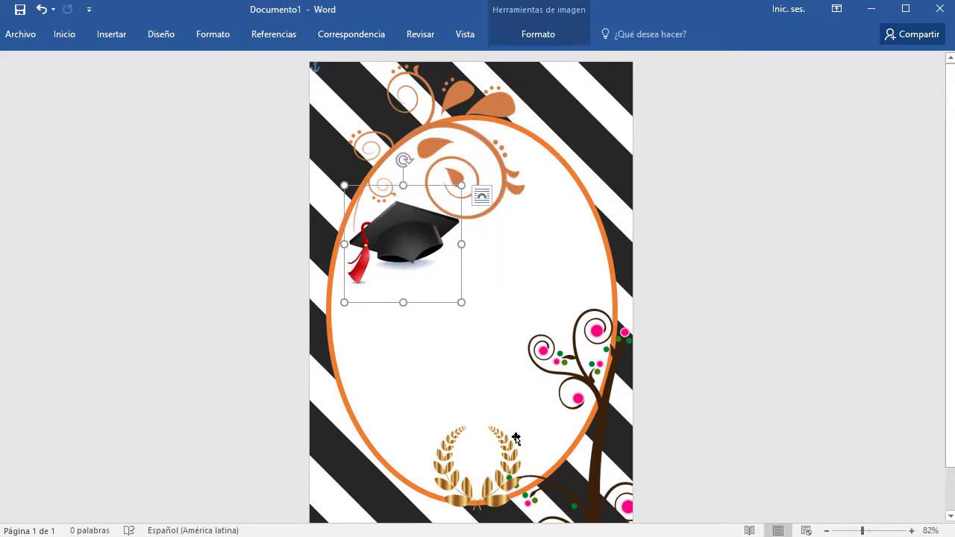
{"action": "left_click", "coordinate": [808, 366]}
Step: Insert a simple text box and delete its placeholder text
{"action": "left_click", "coordinate": [111, 34]}
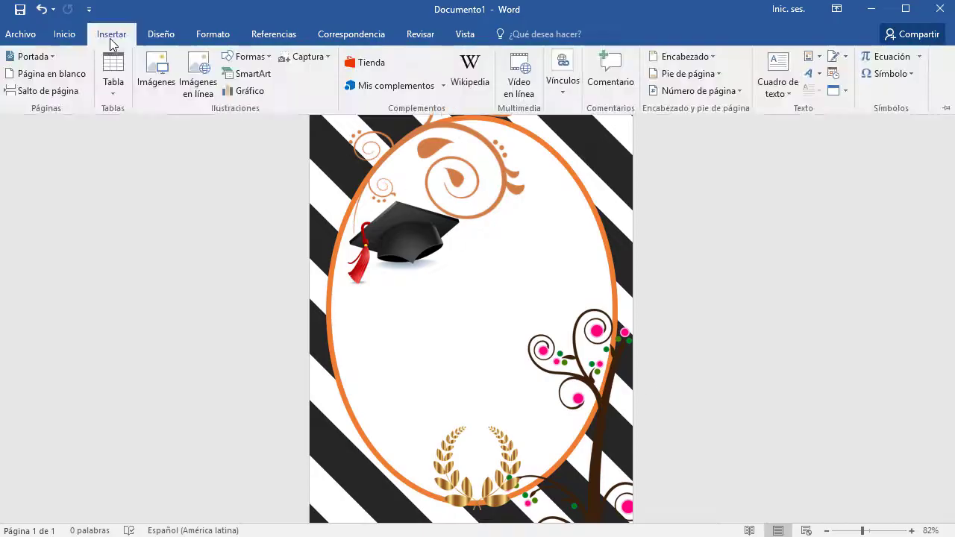
{"action": "left_click", "coordinate": [787, 97]}
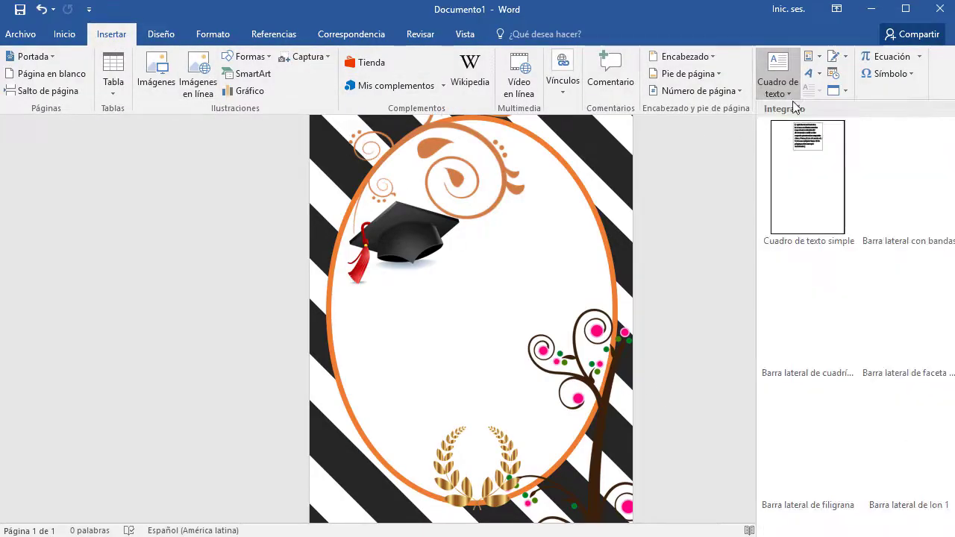
{"action": "left_click", "coordinate": [807, 149]}
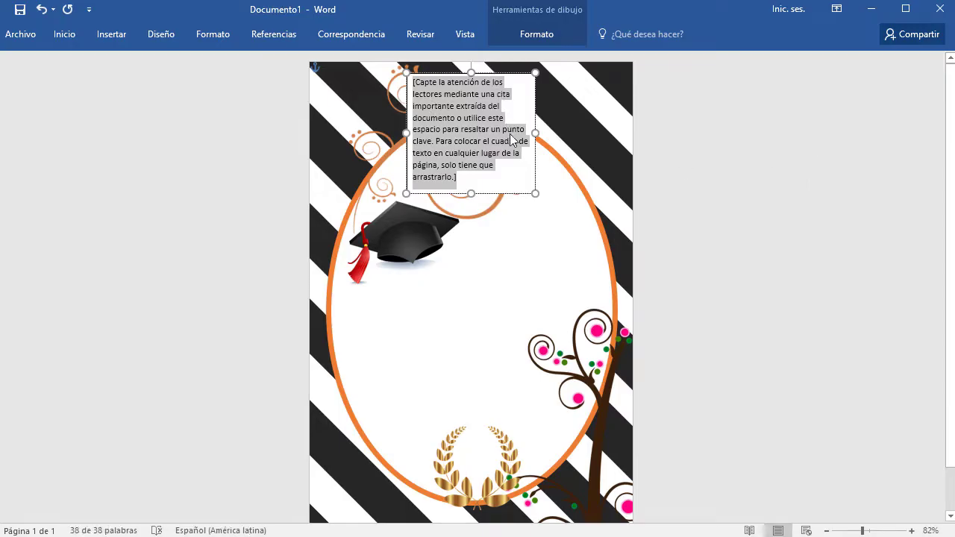
{"action": "key", "text": "Delete"}
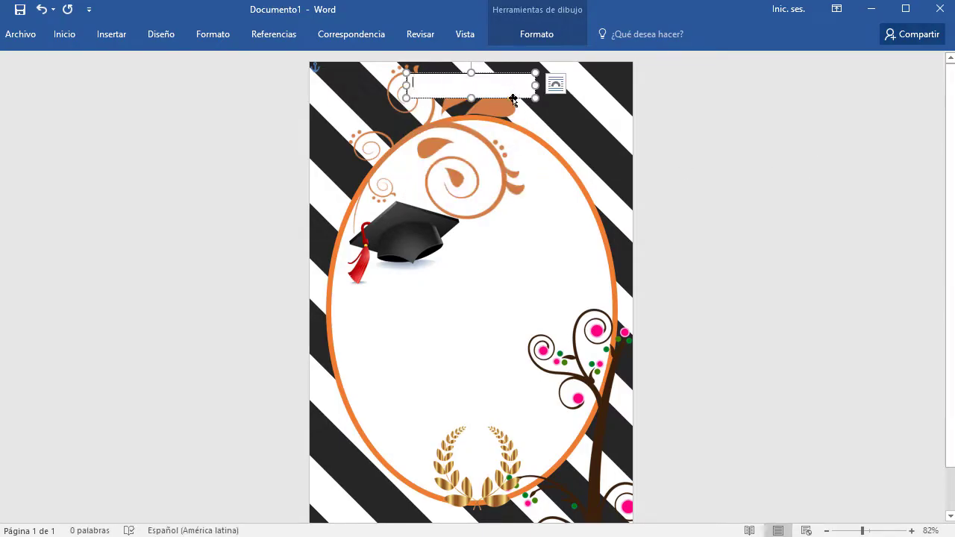
Step: Position the empty text box at the page top, nudged just over the ellipse's top edge
{"action": "left_click_drag", "start_coordinate": [504, 77], "coordinate": [507, 263]}
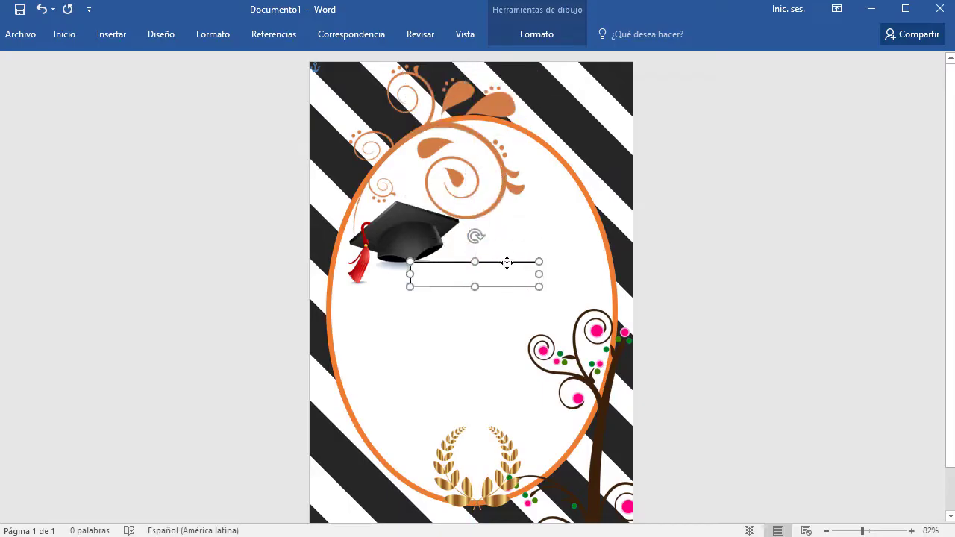
{"action": "left_click_drag", "start_coordinate": [475, 263], "coordinate": [525, 92]}
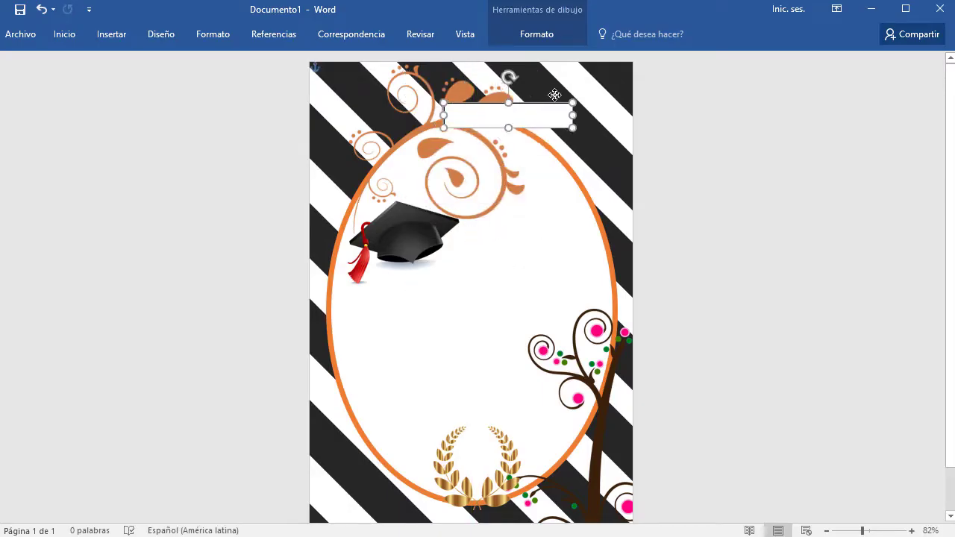
{"action": "scroll", "coordinate": [664, 261], "scroll_direction": "up", "scroll_amount": 5, "text": "ctrl"}
{"action": "scroll", "coordinate": [665, 266], "scroll_direction": "up", "scroll_amount": 6, "text": "ctrl"}
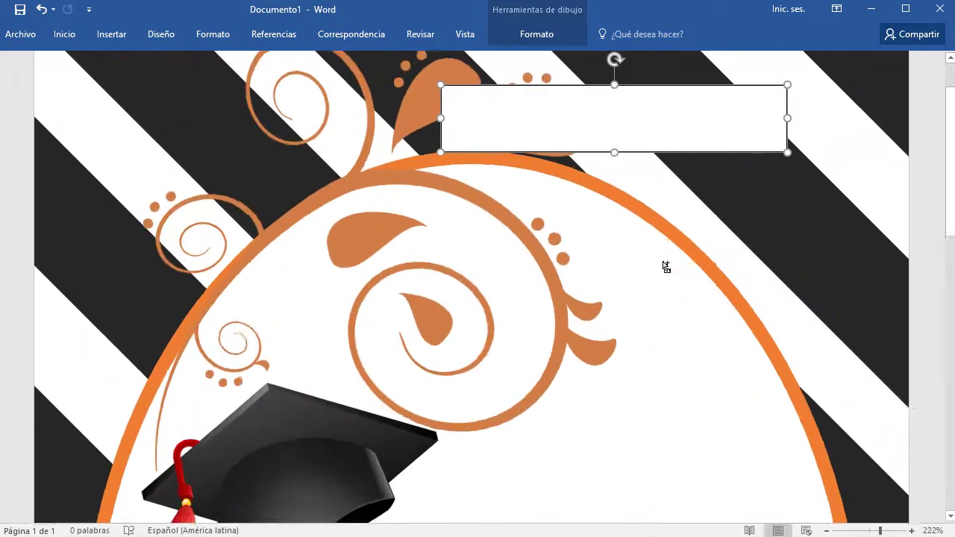
{"action": "scroll", "coordinate": [664, 266], "scroll_direction": "up", "scroll_amount": 4, "text": "ctrl"}
{"action": "key", "text": "Down"}
{"action": "key", "text": "Down"}
{"action": "key", "text": "Right"}
{"action": "key", "text": "Right"}
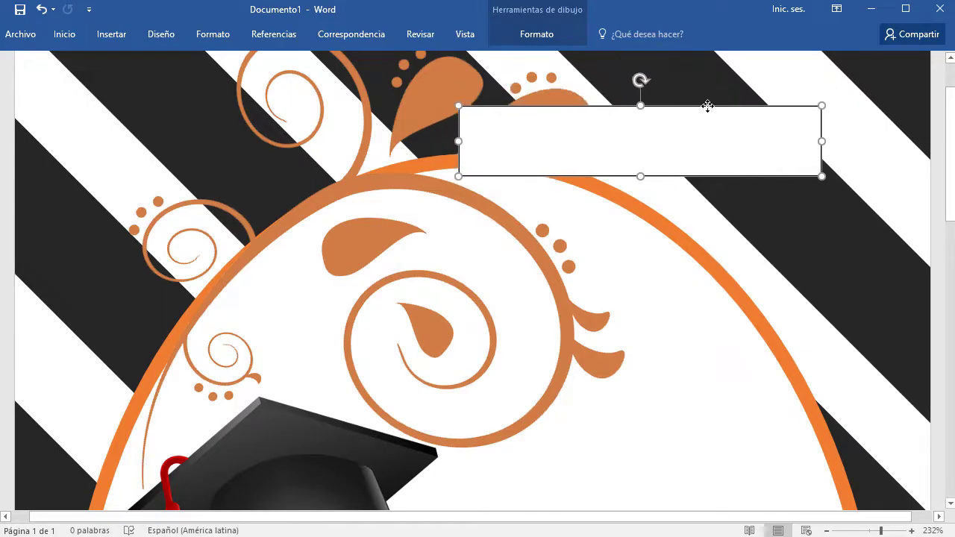
{"action": "key", "text": "Right"}
{"action": "key", "text": "Down"}
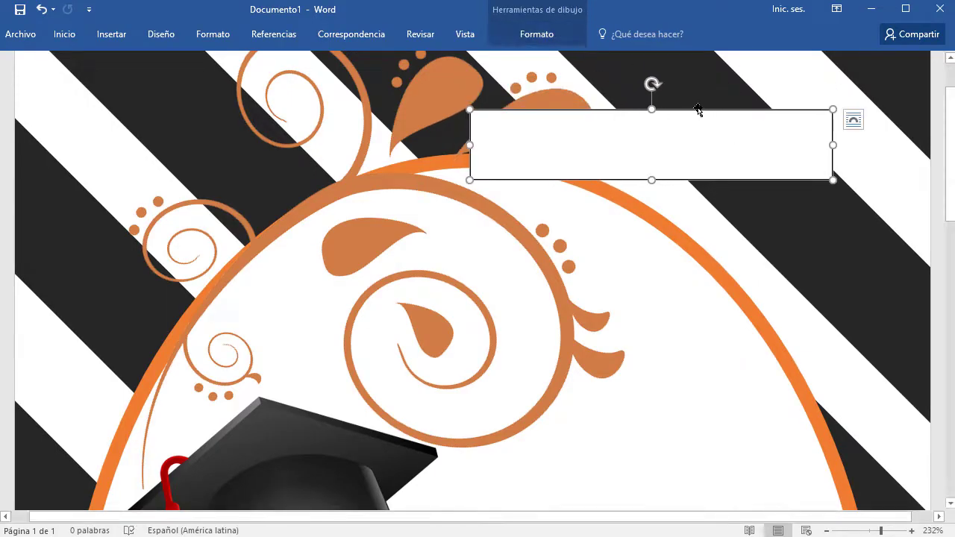
{"action": "key", "text": "Down"}
{"action": "key", "text": "Right"}
{"action": "key", "text": "Right"}
{"action": "key", "text": "Down"}
{"action": "key", "text": "Down"}
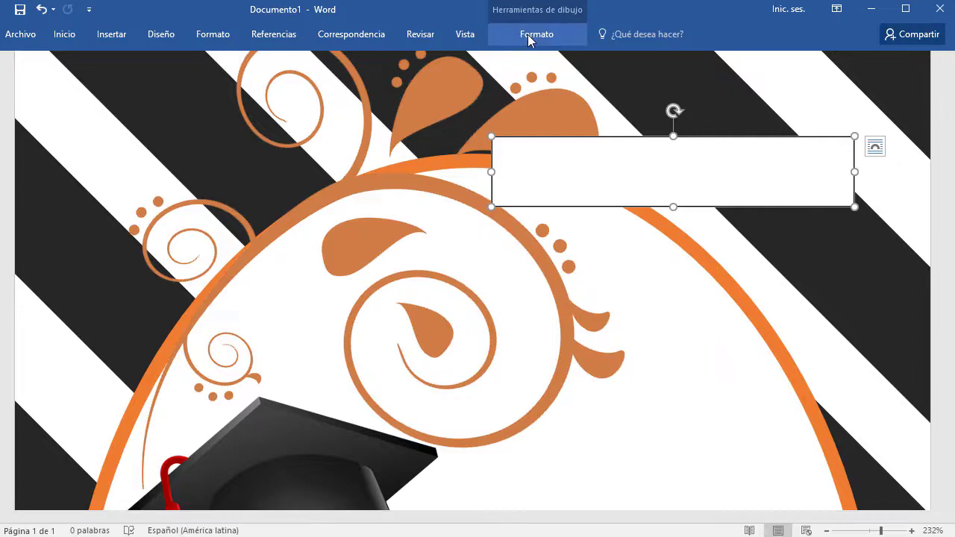
Step: Set the text box to Sin contorno and Sin relleno so it is transparent
{"action": "left_click", "coordinate": [531, 35]}
{"action": "left_click", "coordinate": [364, 75]}
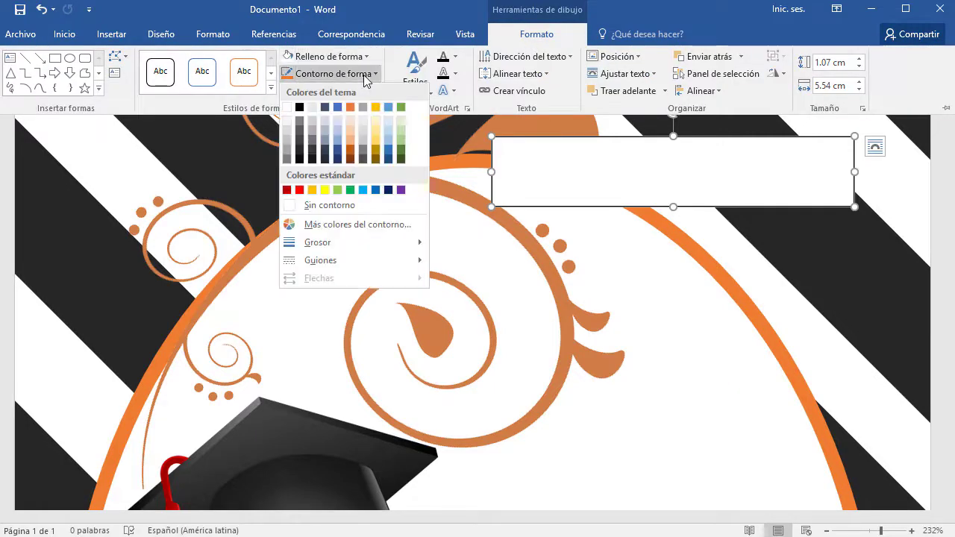
{"action": "left_click", "coordinate": [318, 204]}
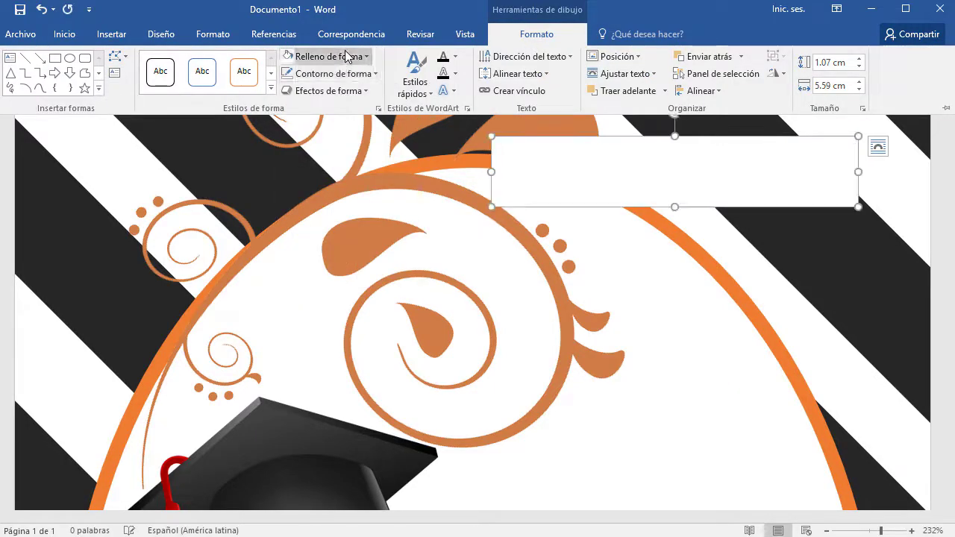
{"action": "left_click", "coordinate": [332, 57]}
{"action": "left_click", "coordinate": [333, 193]}
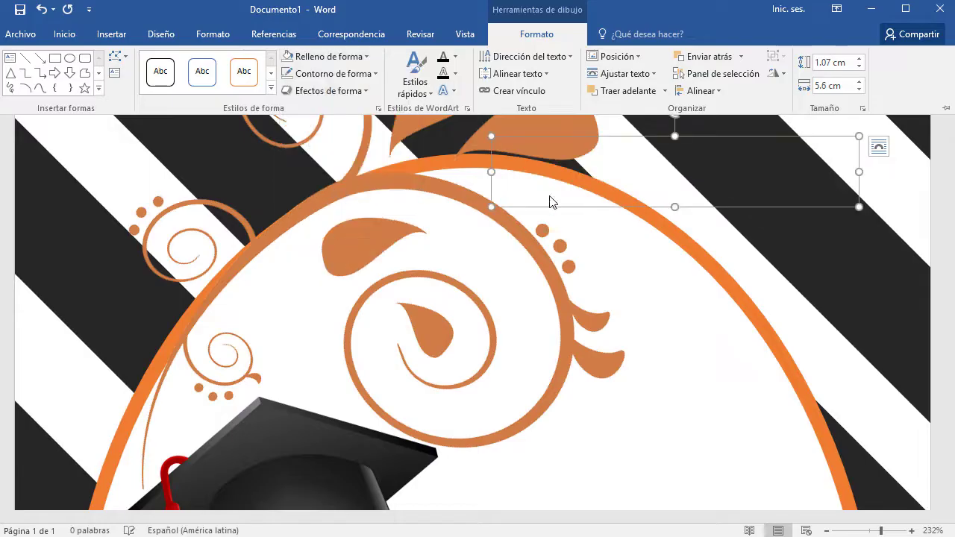
{"action": "left_click", "coordinate": [549, 157]}
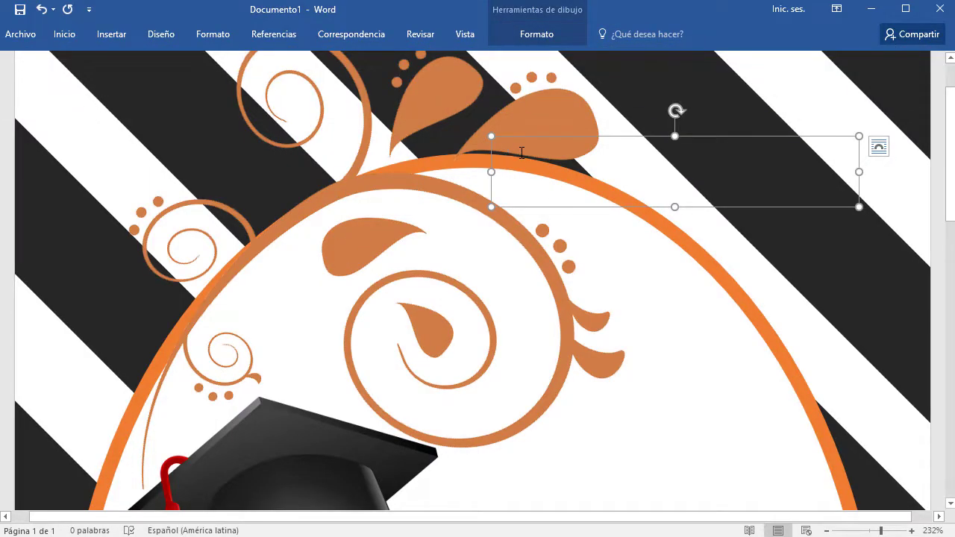
Step: Type 'Mi Graduación' in the text box and centre it
{"action": "type", "text": "Mi"}
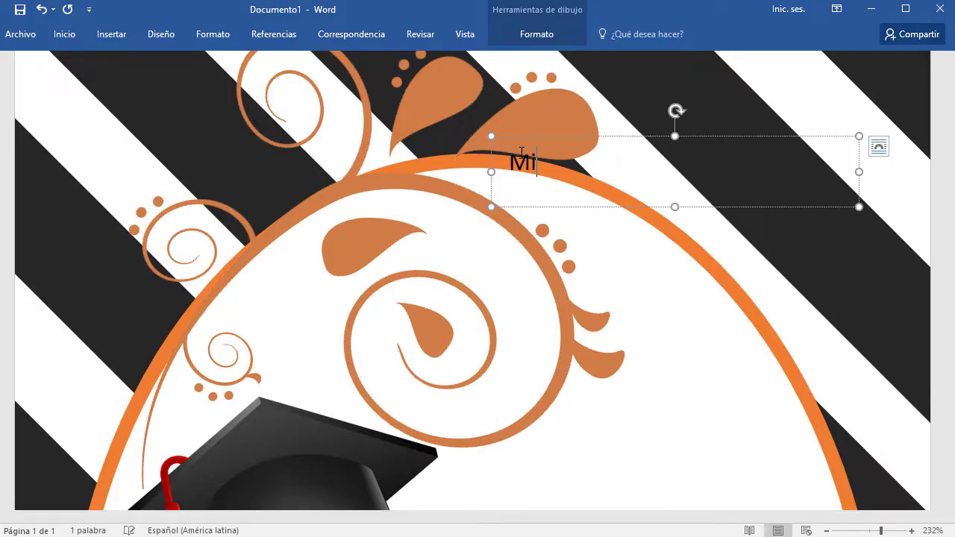
{"action": "type", "text": " Gra"}
{"action": "type", "text": "duación"}
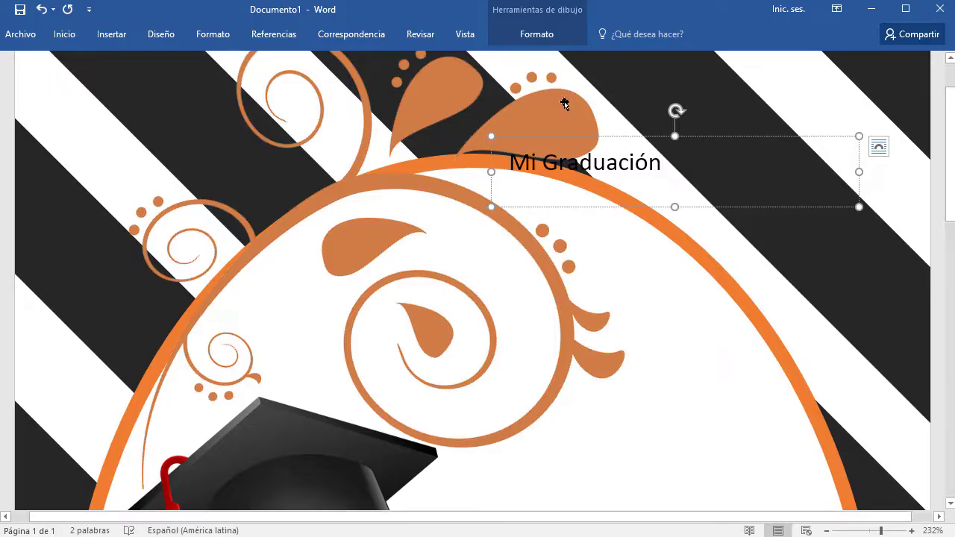
{"action": "left_click_drag", "start_coordinate": [665, 171], "coordinate": [513, 161]}
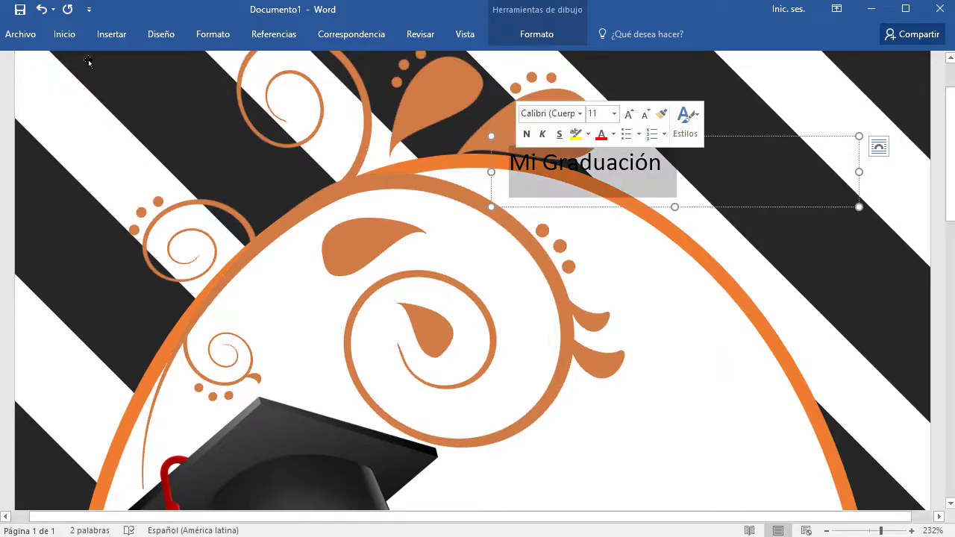
{"action": "left_click", "coordinate": [64, 34]}
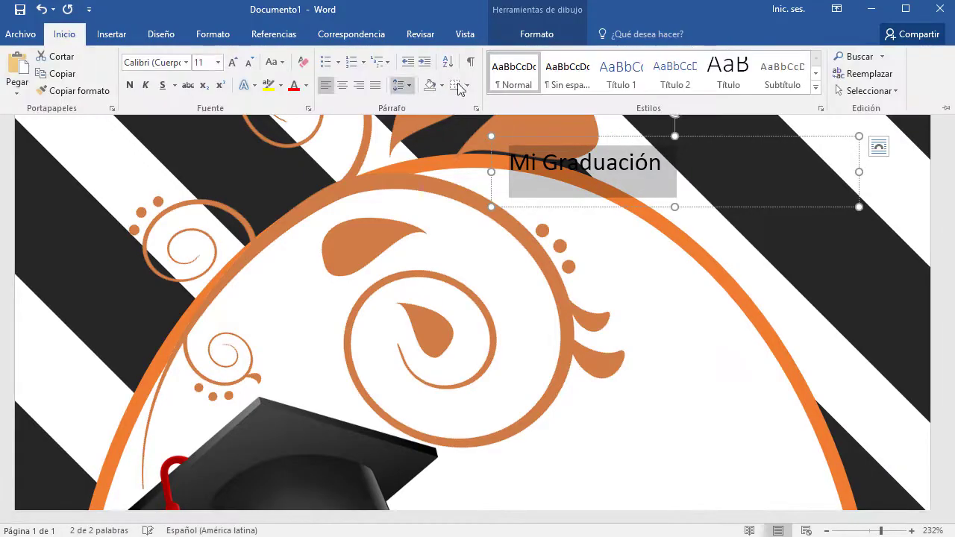
{"action": "left_click", "coordinate": [342, 84]}
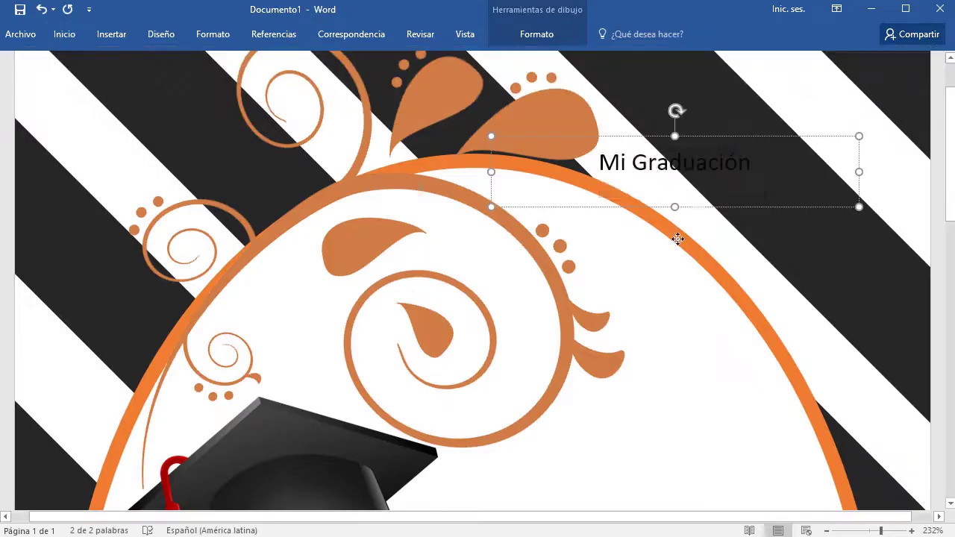
Step: Move the title box beside the graduation cap and pin the ribbon open
{"action": "left_click_drag", "start_coordinate": [723, 136], "coordinate": [616, 381]}
{"action": "scroll", "coordinate": [615, 382], "scroll_direction": "down", "scroll_amount": 3}
{"action": "left_click", "coordinate": [619, 134]}
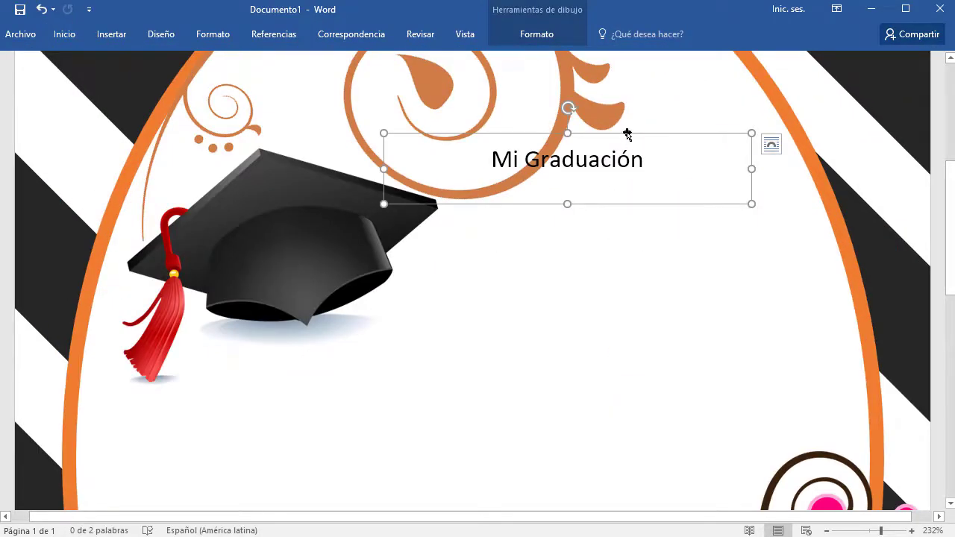
{"action": "left_click_drag", "start_coordinate": [627, 135], "coordinate": [670, 212]}
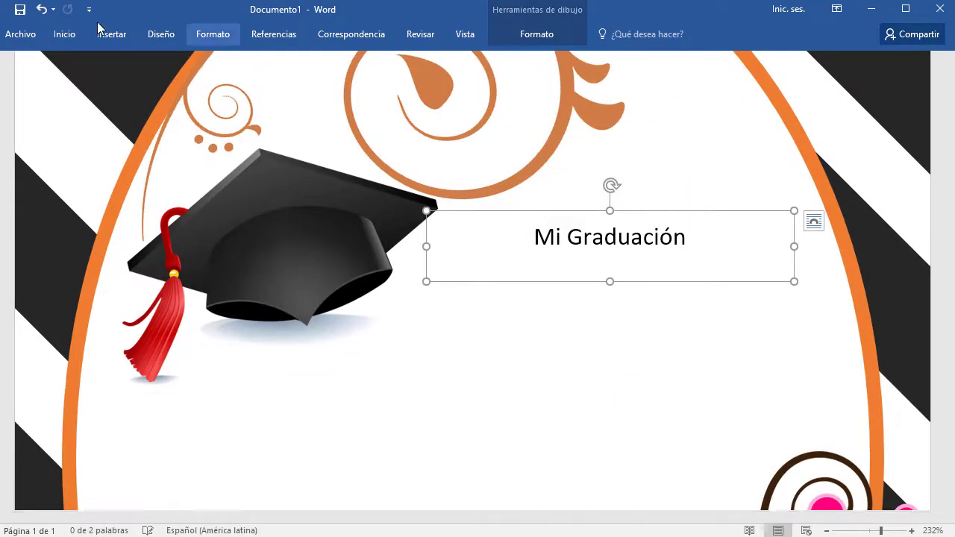
{"action": "left_click", "coordinate": [63, 35]}
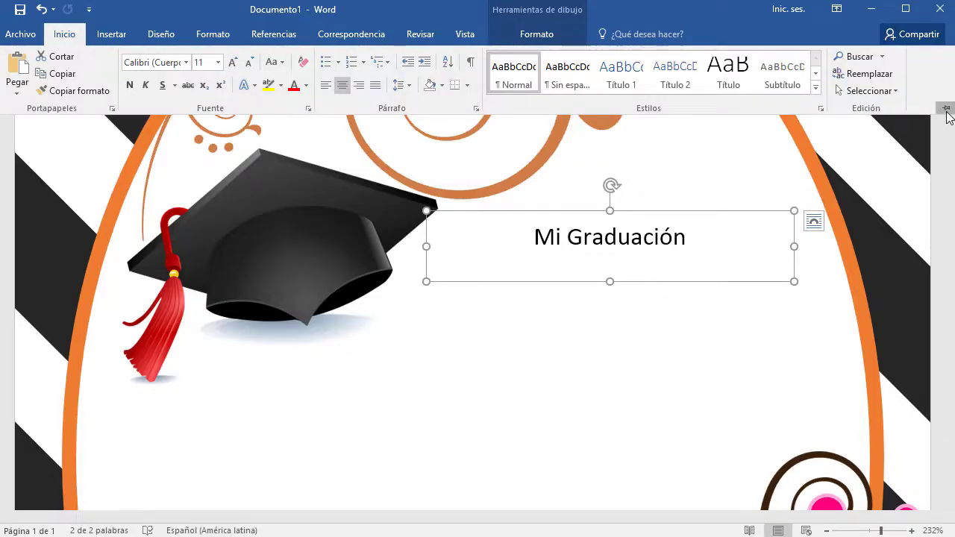
{"action": "left_click", "coordinate": [946, 110]}
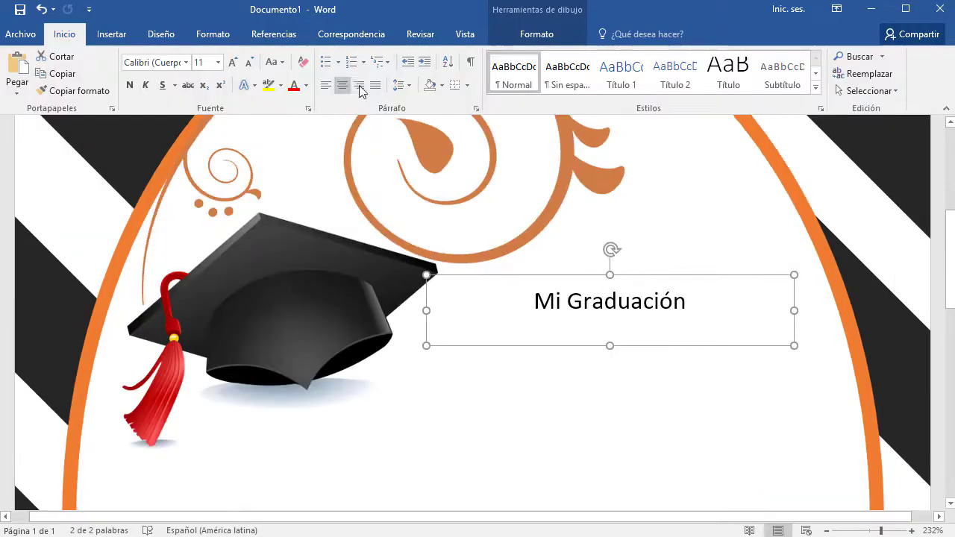
Step: Enlarge the title to size 28 and widen the box so it fits one line
{"action": "left_click", "coordinate": [233, 63]}
{"action": "left_click", "coordinate": [232, 63]}
{"action": "left_click", "coordinate": [232, 63]}
{"action": "left_click", "coordinate": [233, 63]}
{"action": "left_click", "coordinate": [233, 62]}
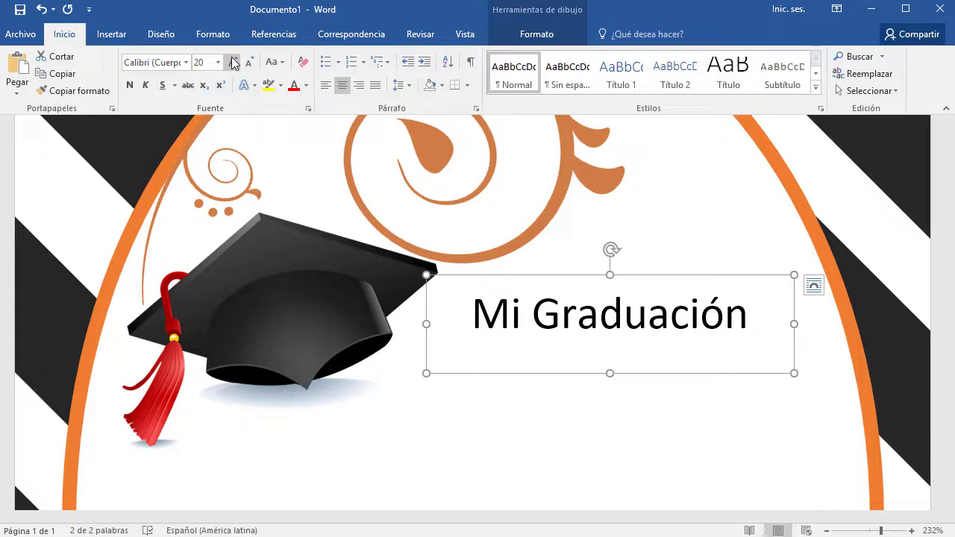
{"action": "left_click", "coordinate": [232, 62]}
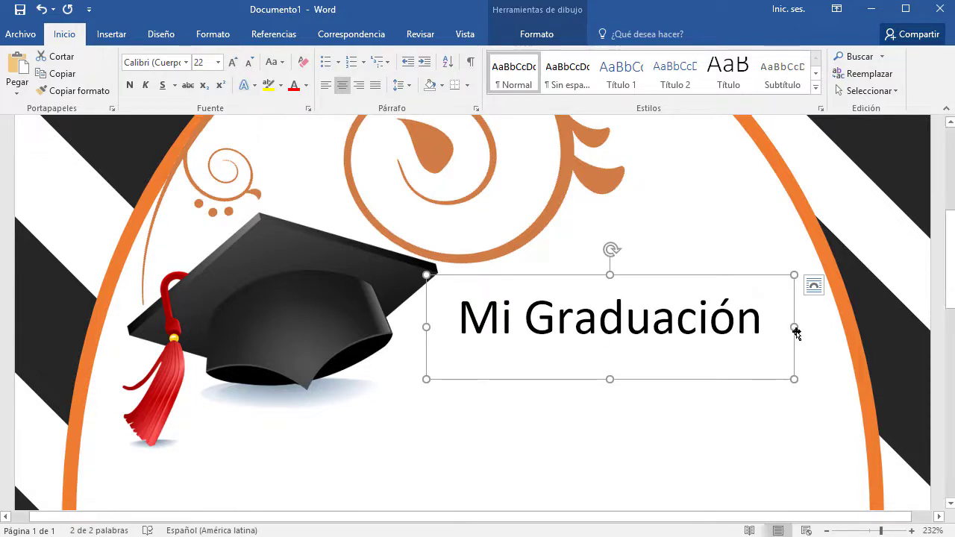
{"action": "left_click_drag", "start_coordinate": [795, 328], "coordinate": [844, 327]}
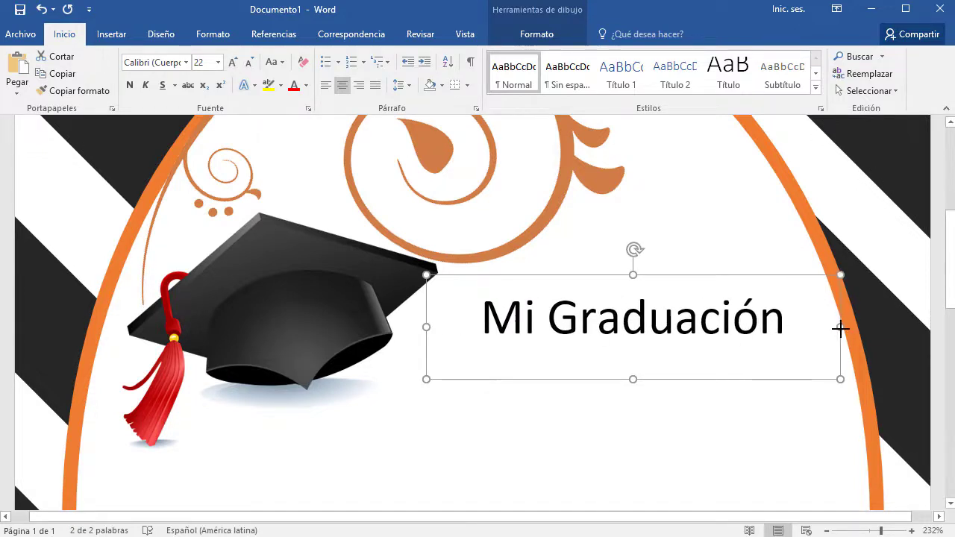
{"action": "left_click", "coordinate": [233, 62]}
{"action": "left_click", "coordinate": [233, 63]}
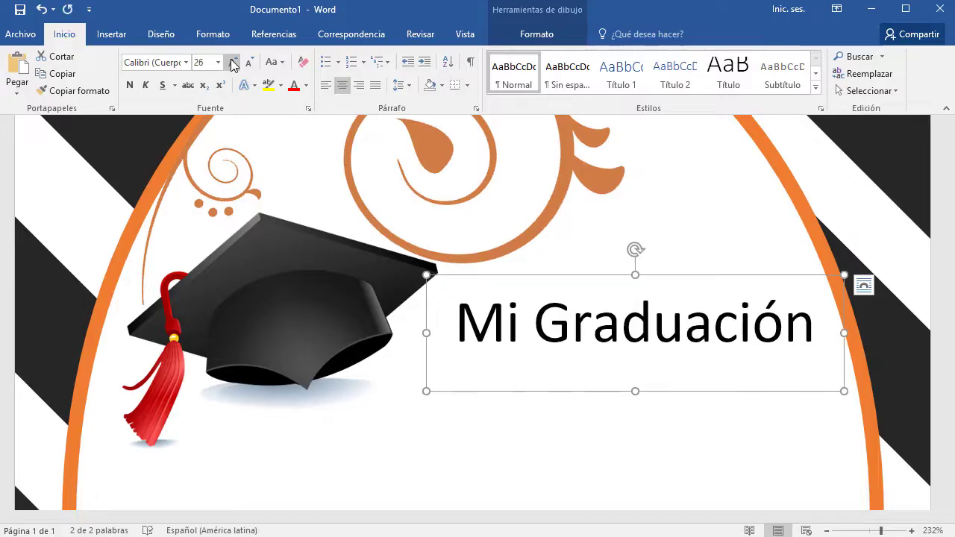
{"action": "left_click", "coordinate": [232, 62]}
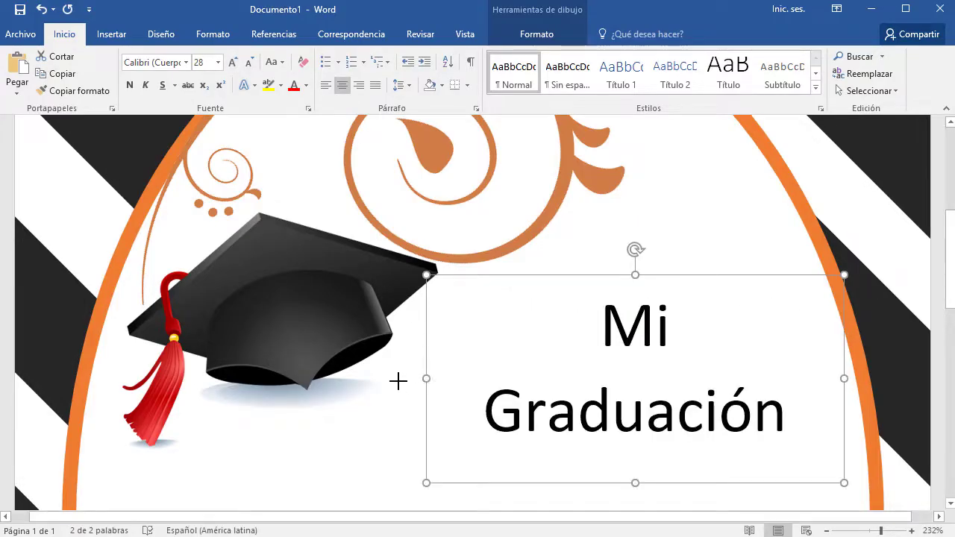
{"action": "left_click_drag", "start_coordinate": [426, 378], "coordinate": [386, 380]}
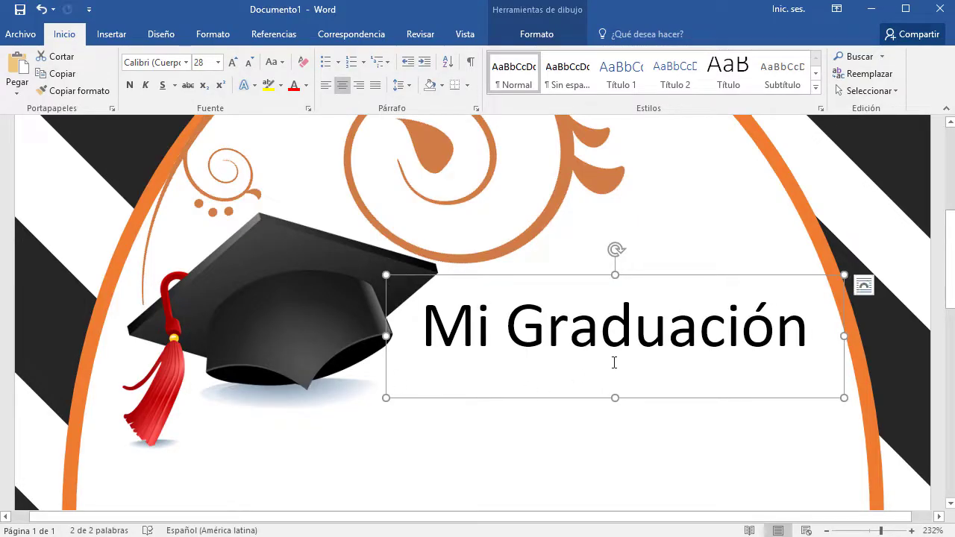
Step: Apply Edwardian Script ITC at size 48 to the title and widen its box to one line
{"action": "left_click", "coordinate": [186, 62]}
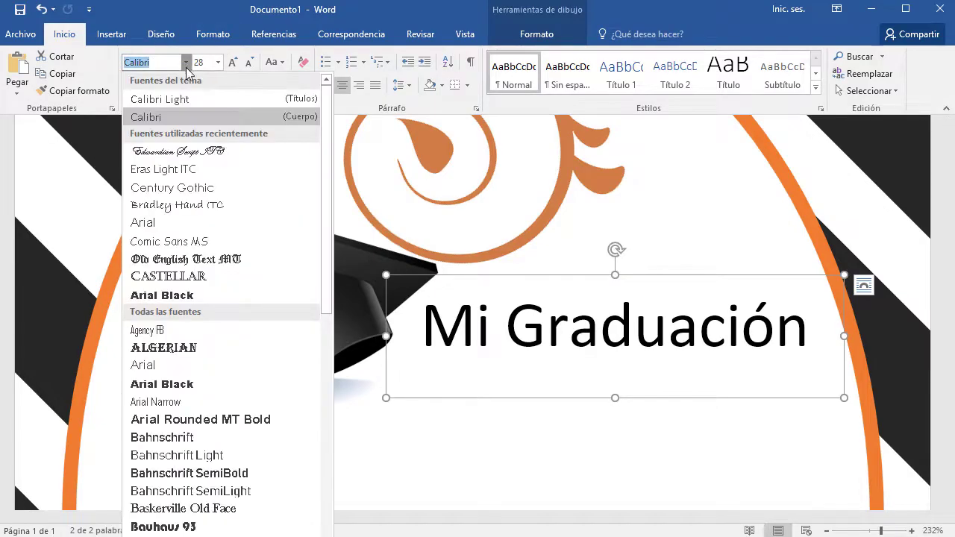
{"action": "left_click", "coordinate": [177, 153]}
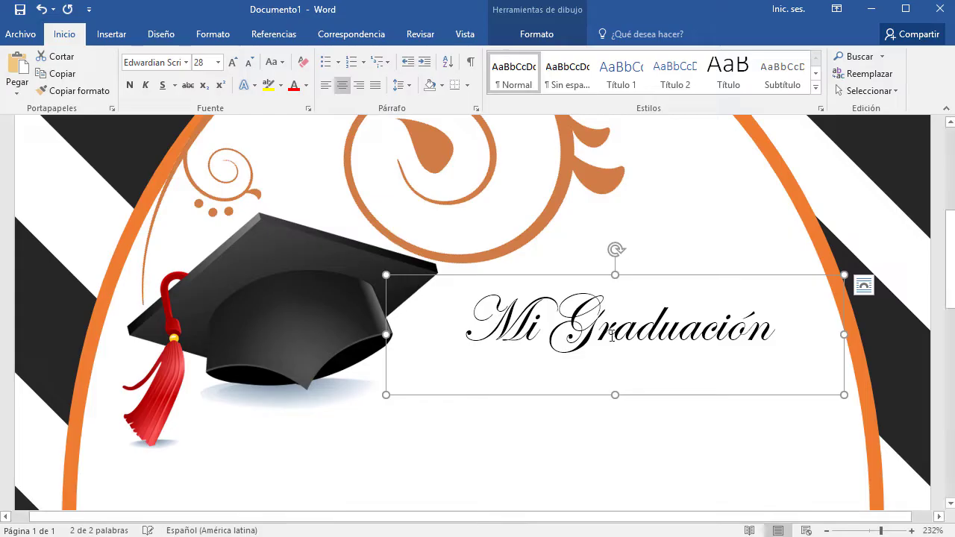
{"action": "left_click", "coordinate": [234, 63]}
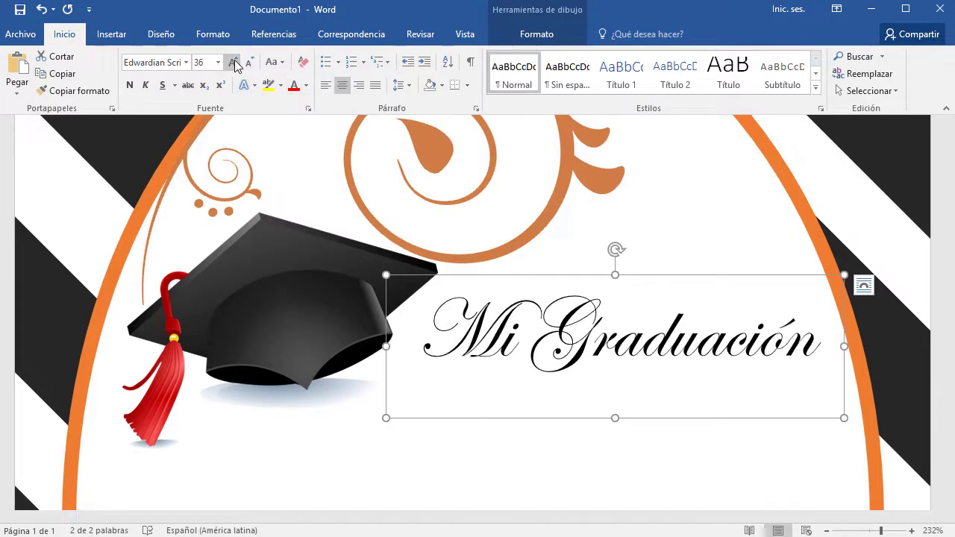
{"action": "left_click", "coordinate": [235, 62]}
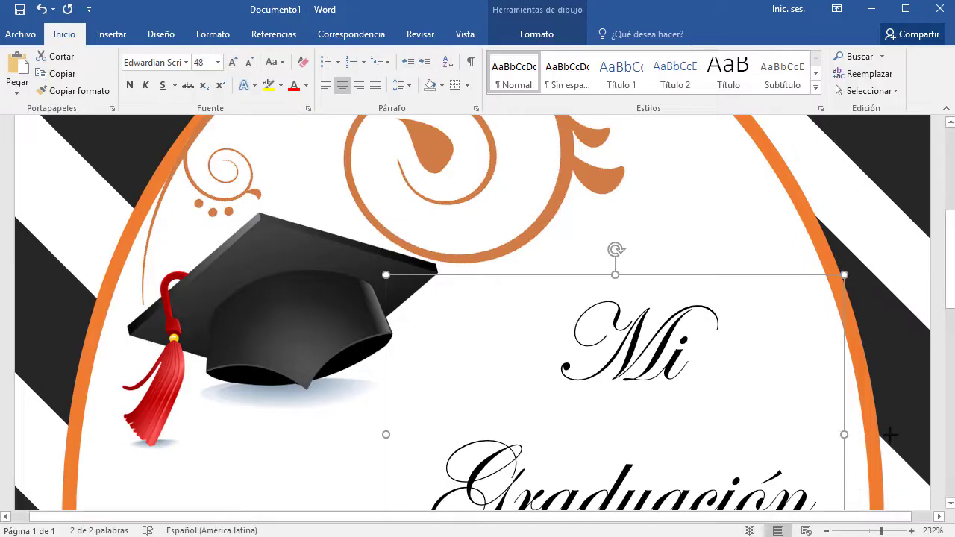
{"action": "left_click_drag", "start_coordinate": [843, 434], "coordinate": [915, 437]}
{"action": "scroll", "coordinate": [841, 426], "scroll_direction": "down", "scroll_amount": 3}
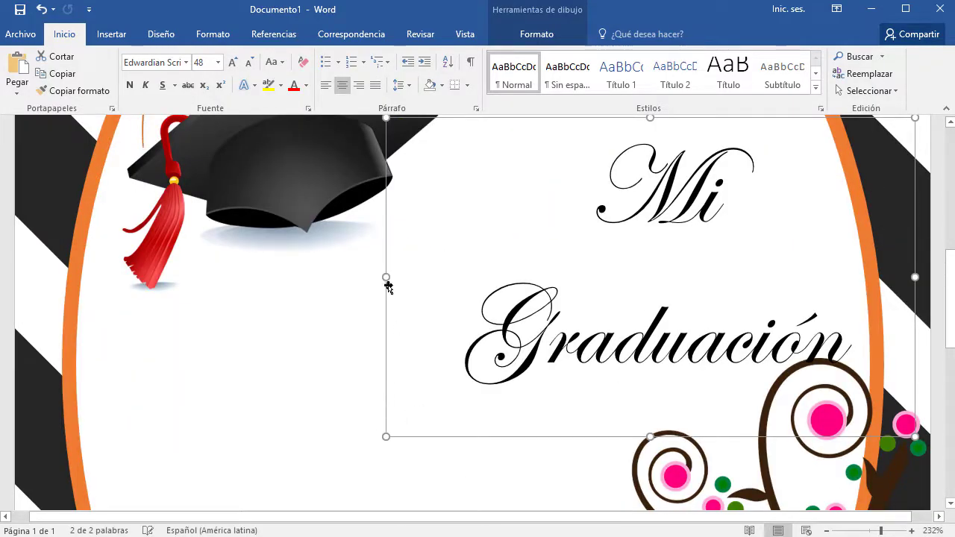
{"action": "left_click_drag", "start_coordinate": [386, 278], "coordinate": [300, 281]}
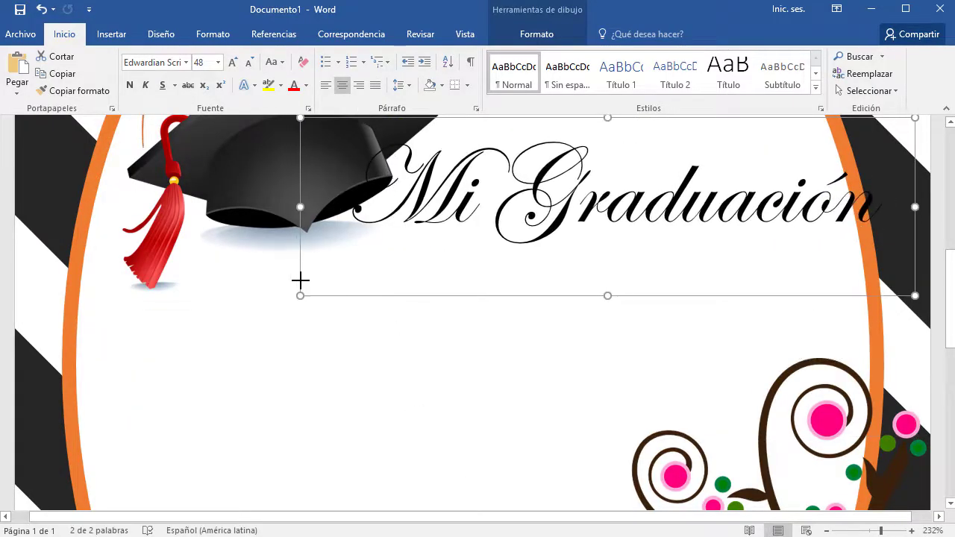
{"action": "scroll", "coordinate": [204, 227], "scroll_direction": "up", "scroll_amount": 3}
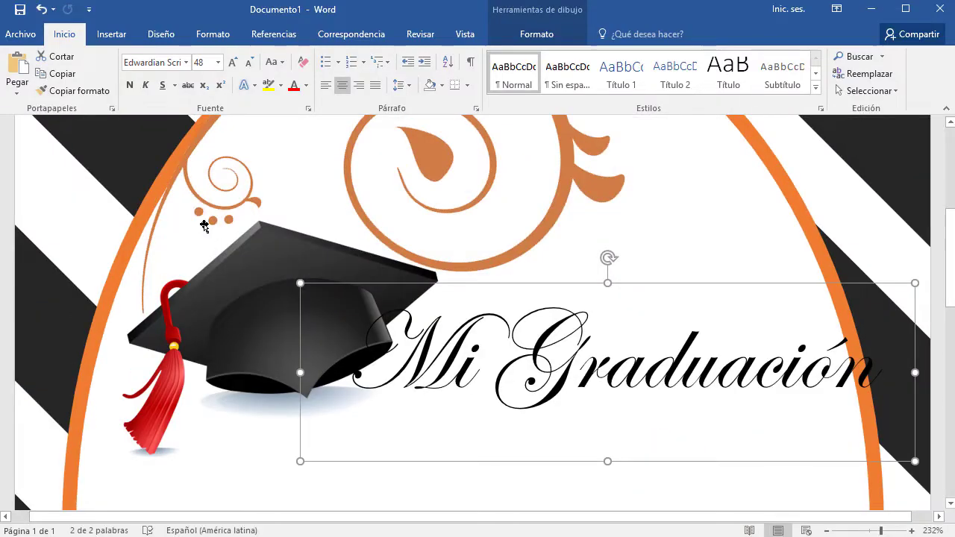
Step: Set the title size to 40 and leave it not bold
{"action": "left_click", "coordinate": [218, 63]}
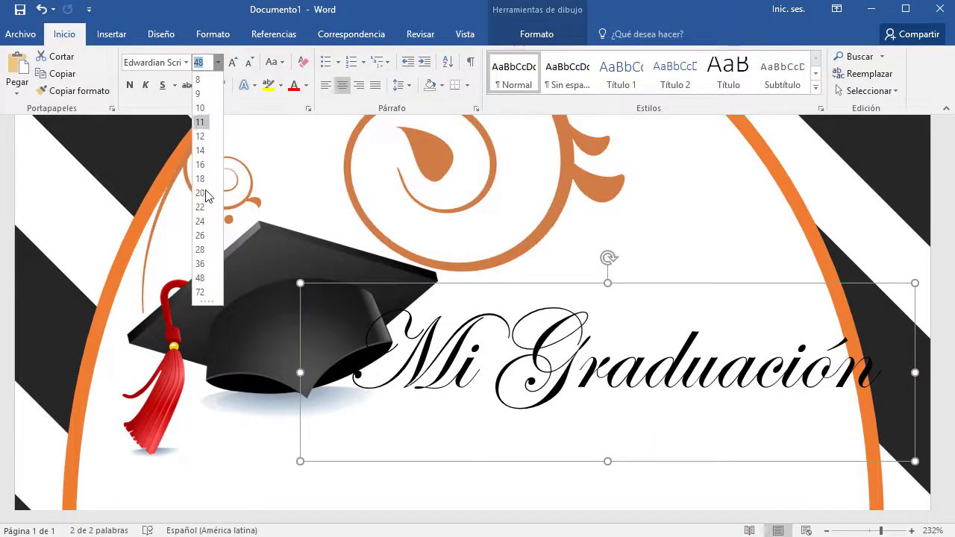
{"action": "left_click", "coordinate": [203, 279]}
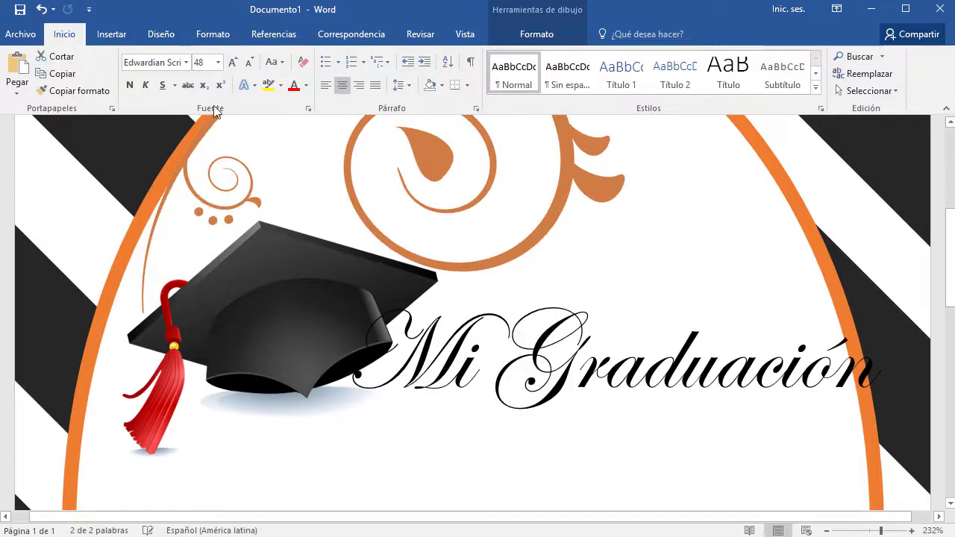
{"action": "type", "text": "40"}
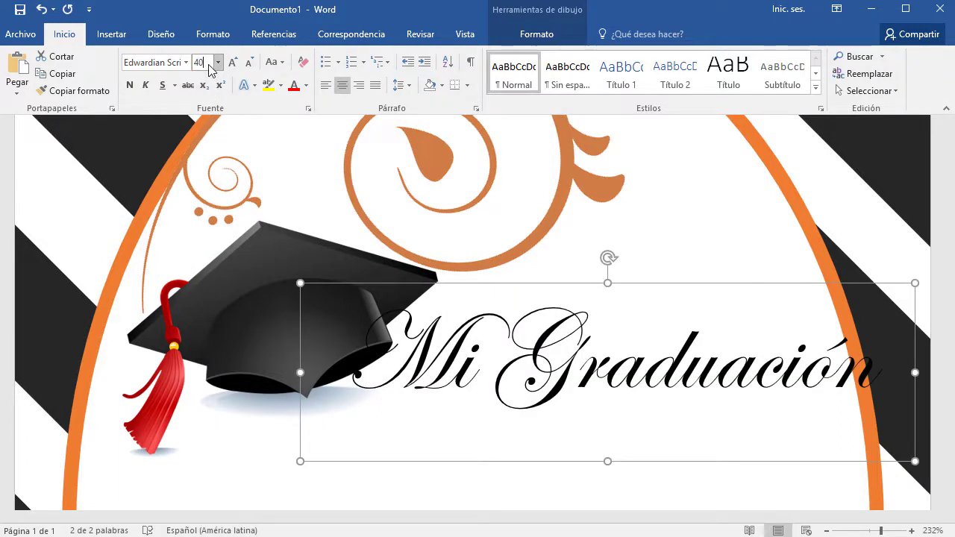
{"action": "key", "text": "Return"}
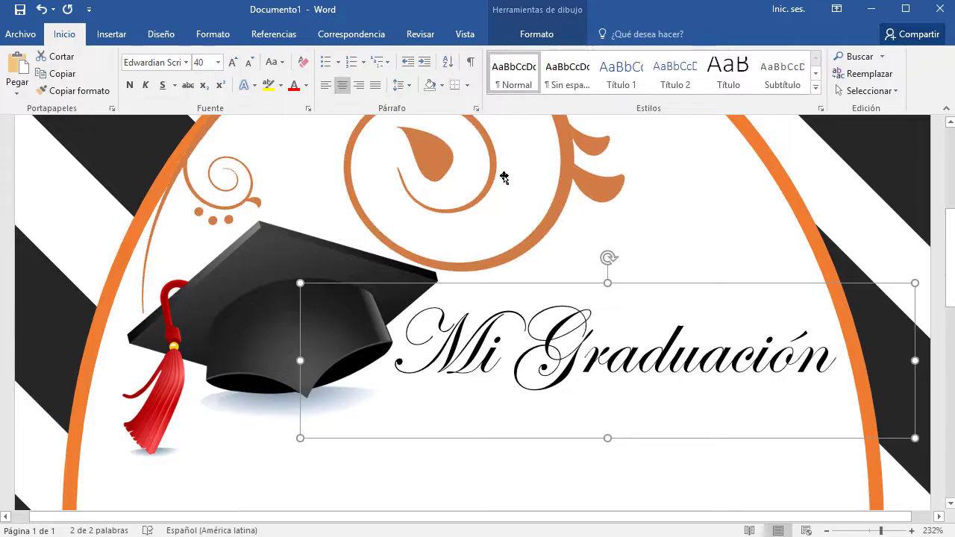
{"action": "scroll", "coordinate": [624, 317], "scroll_direction": "down", "scroll_amount": 4, "text": "ctrl"}
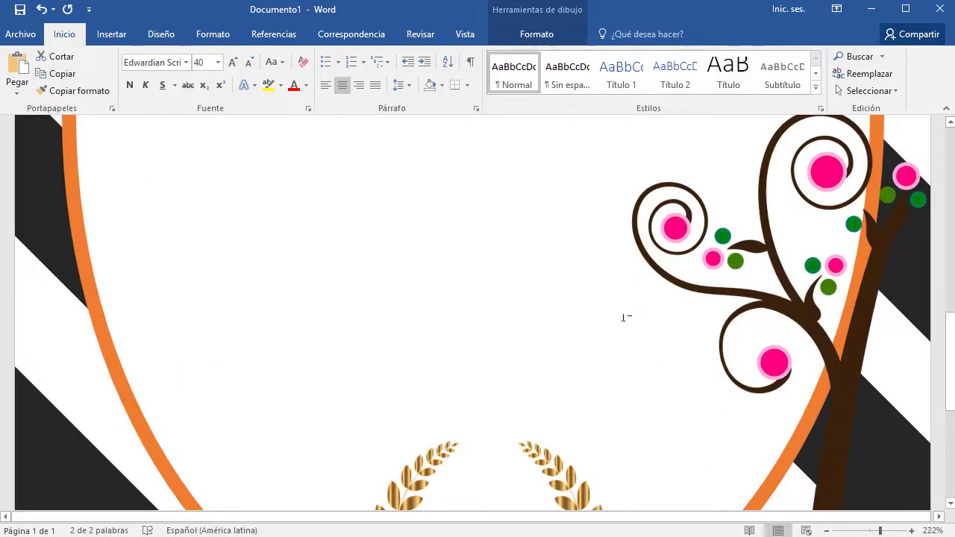
{"action": "scroll", "coordinate": [623, 319], "scroll_direction": "down", "scroll_amount": 5, "text": "ctrl"}
{"action": "scroll", "coordinate": [627, 323], "scroll_direction": "down", "scroll_amount": 1, "text": "ctrl"}
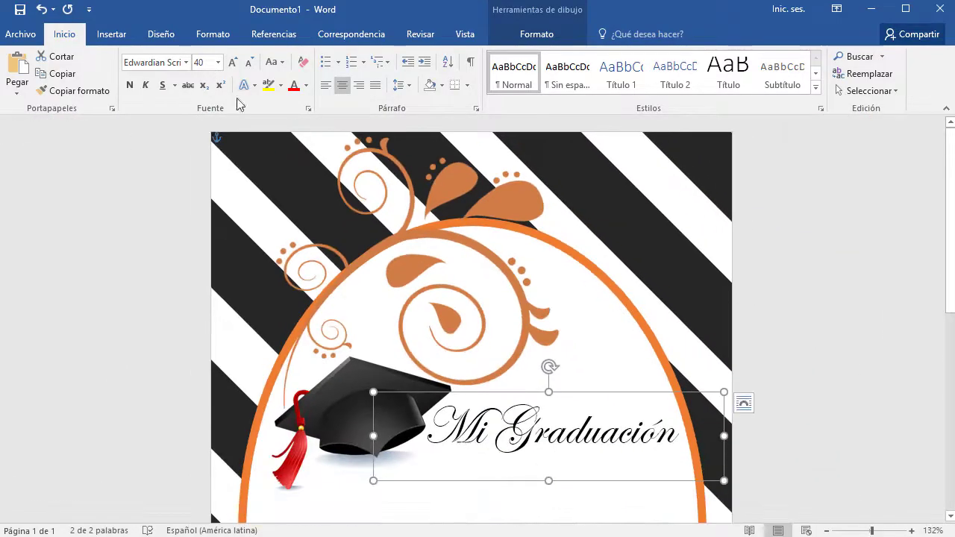
{"action": "left_click", "coordinate": [131, 86]}
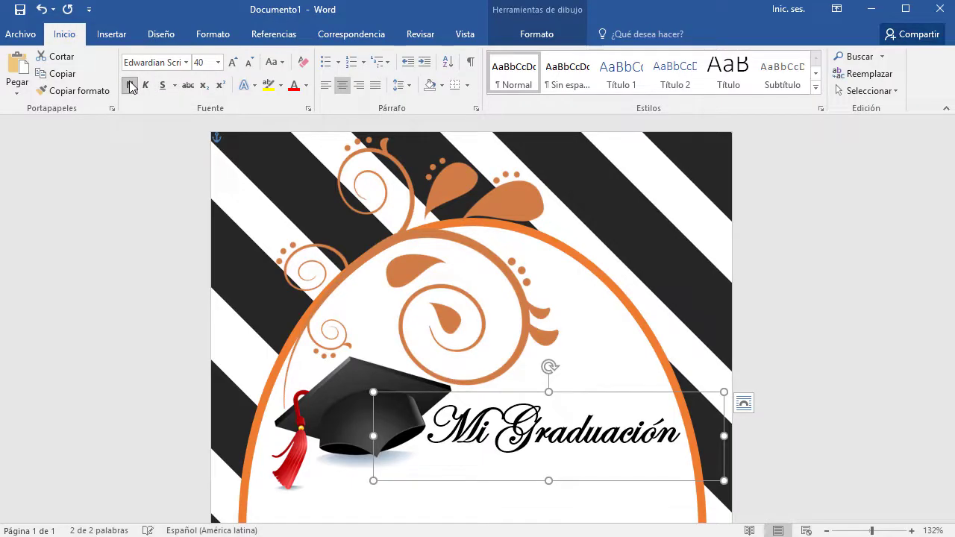
{"action": "left_click", "coordinate": [131, 85]}
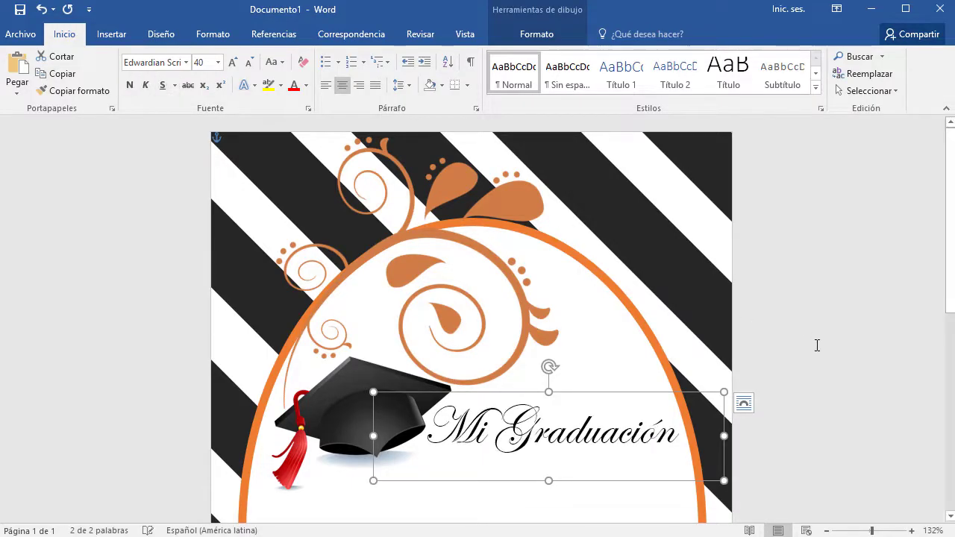
{"action": "left_click", "coordinate": [838, 357]}
Step: Select the whole Mi Graduación box and drag a copy of it below the title
{"action": "scroll", "coordinate": [838, 357], "scroll_direction": "down", "scroll_amount": 3}
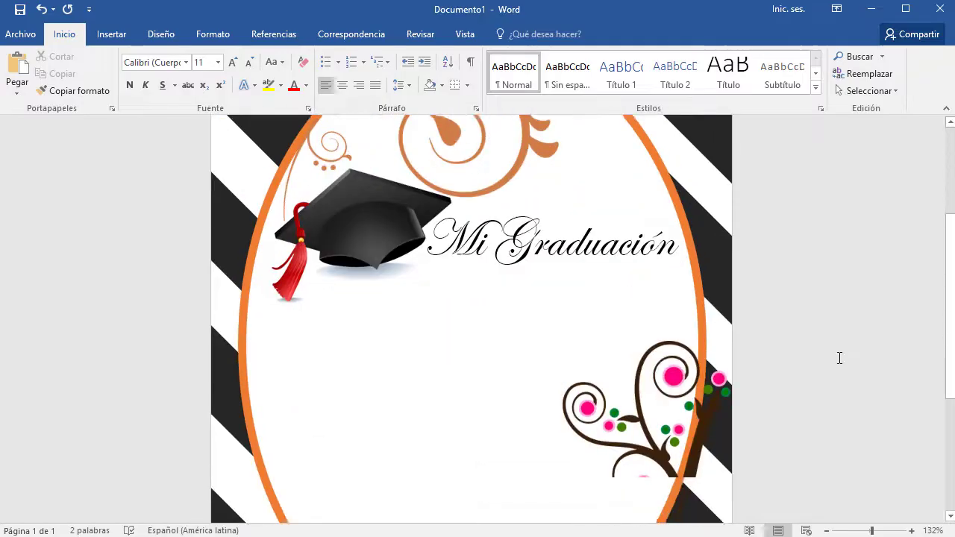
{"action": "left_click", "coordinate": [565, 200]}
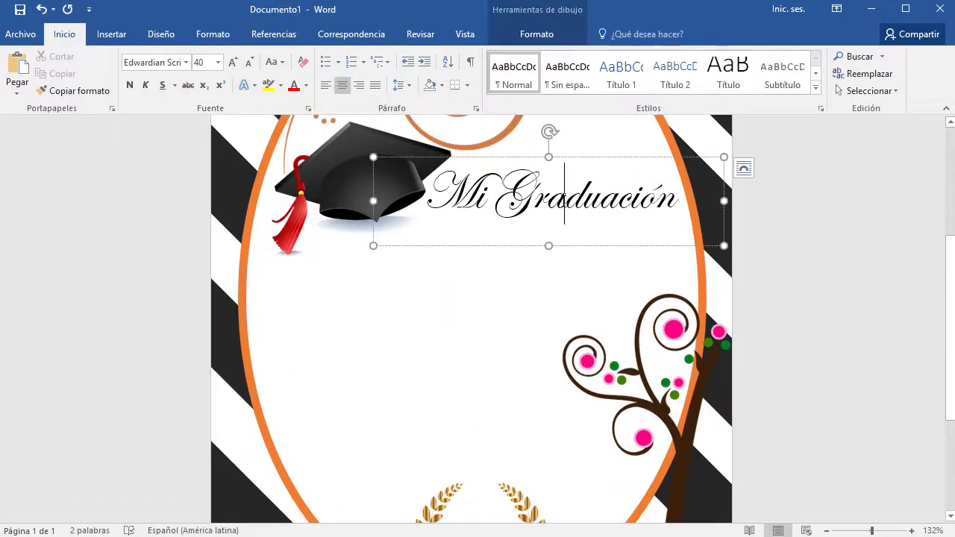
{"action": "left_click", "coordinate": [112, 34]}
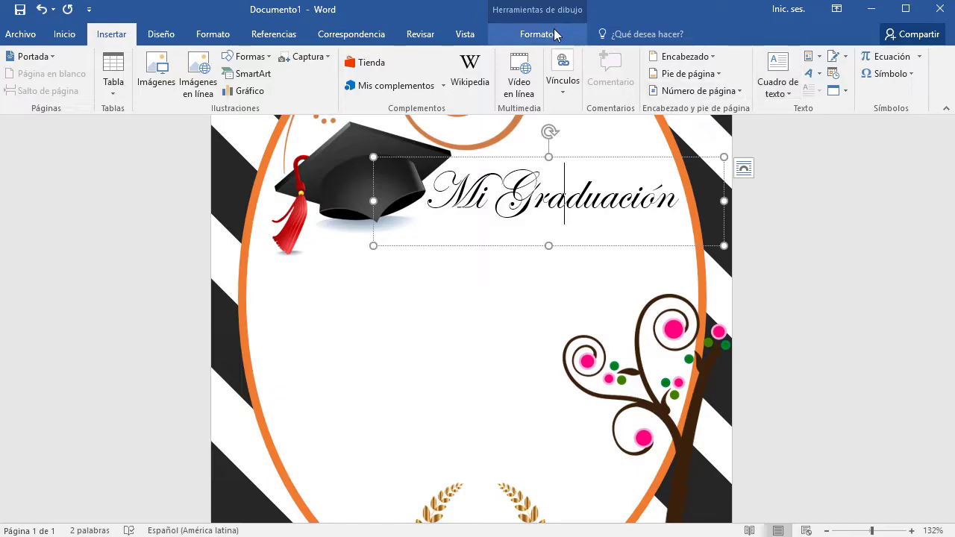
{"action": "left_click", "coordinate": [680, 157]}
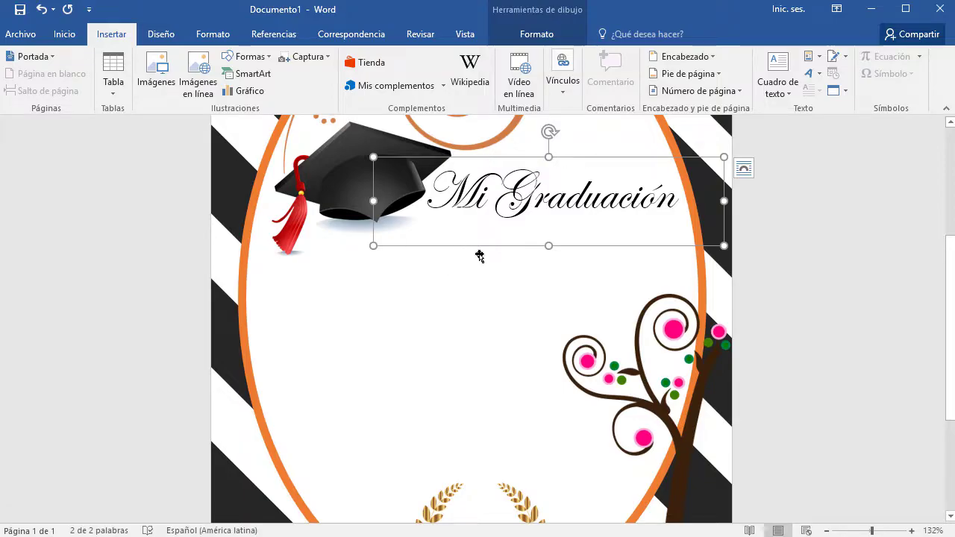
{"action": "left_click_drag", "start_coordinate": [494, 251], "coordinate": [366, 344]}
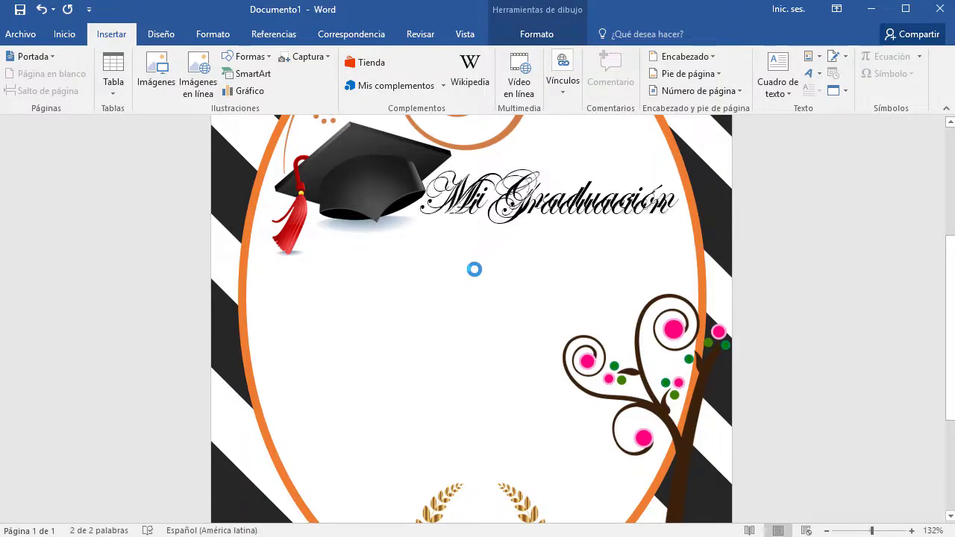
Step: Format the copied text as Century Gothic size 16 and nudge its box slightly
{"action": "left_click", "coordinate": [71, 34]}
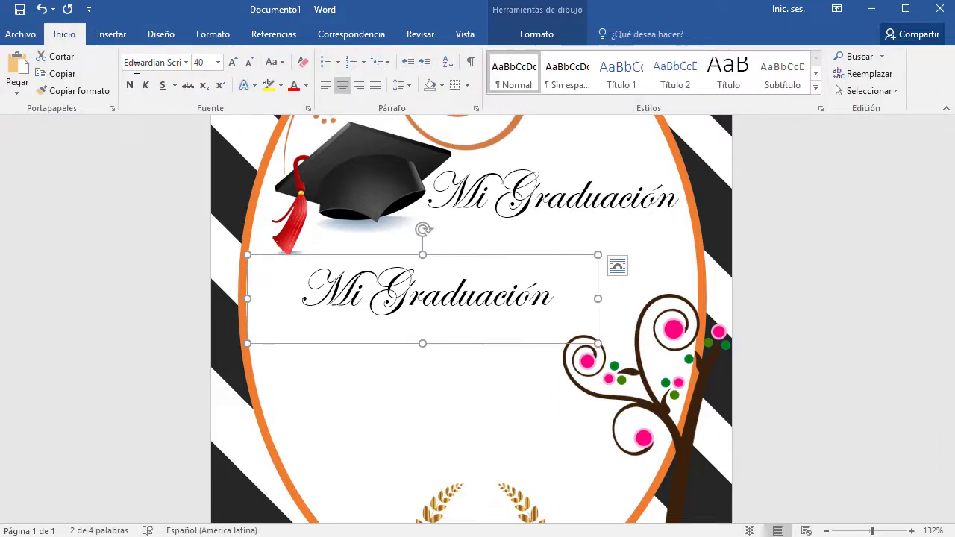
{"action": "left_click", "coordinate": [218, 62]}
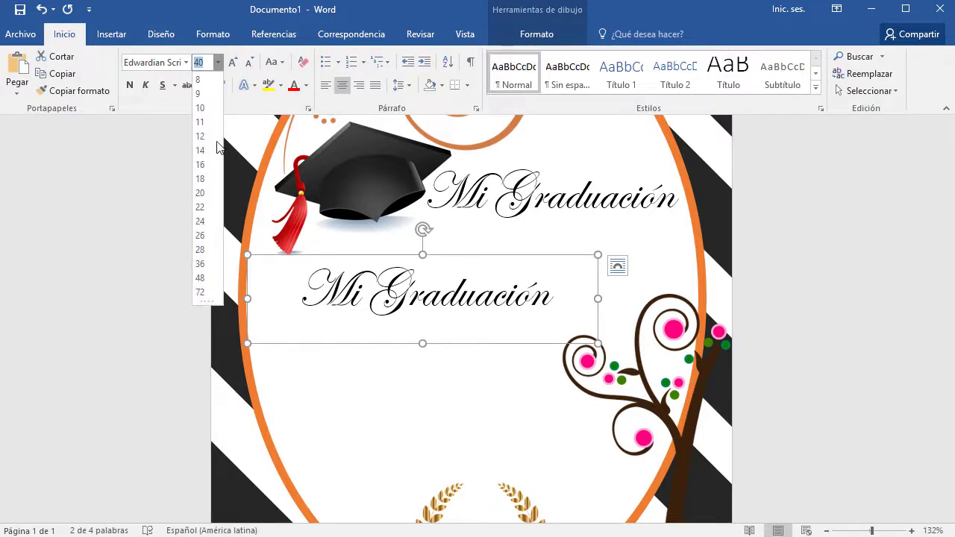
{"action": "left_click", "coordinate": [208, 168]}
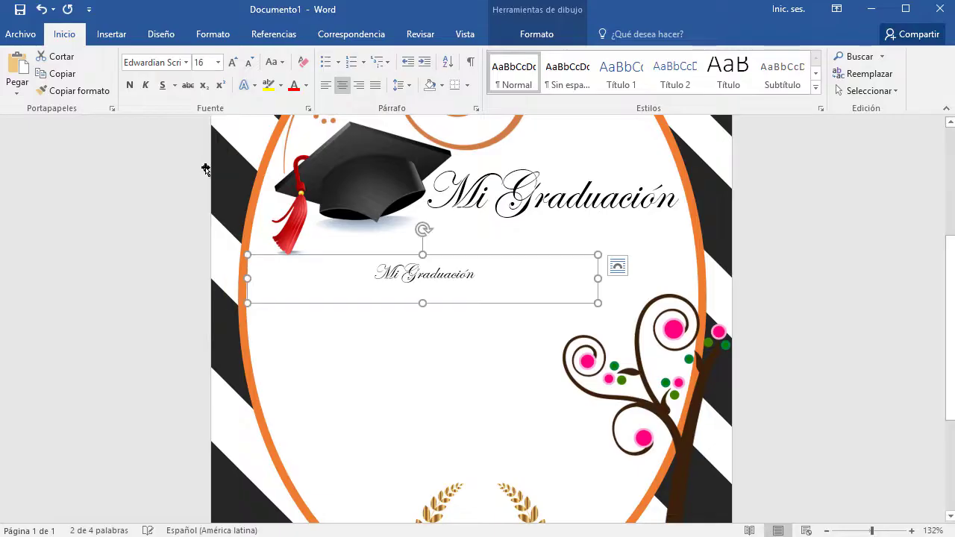
{"action": "left_click", "coordinate": [179, 63]}
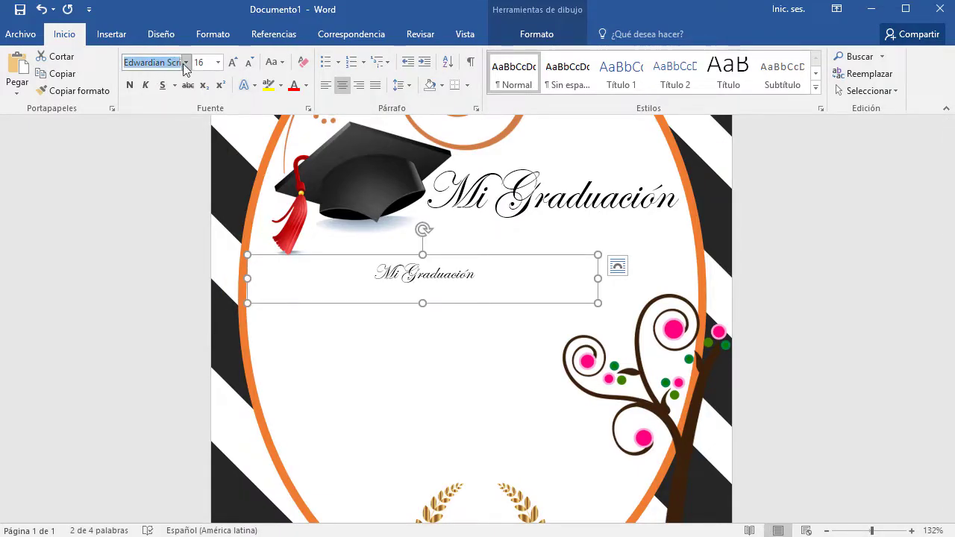
{"action": "left_click", "coordinate": [186, 63]}
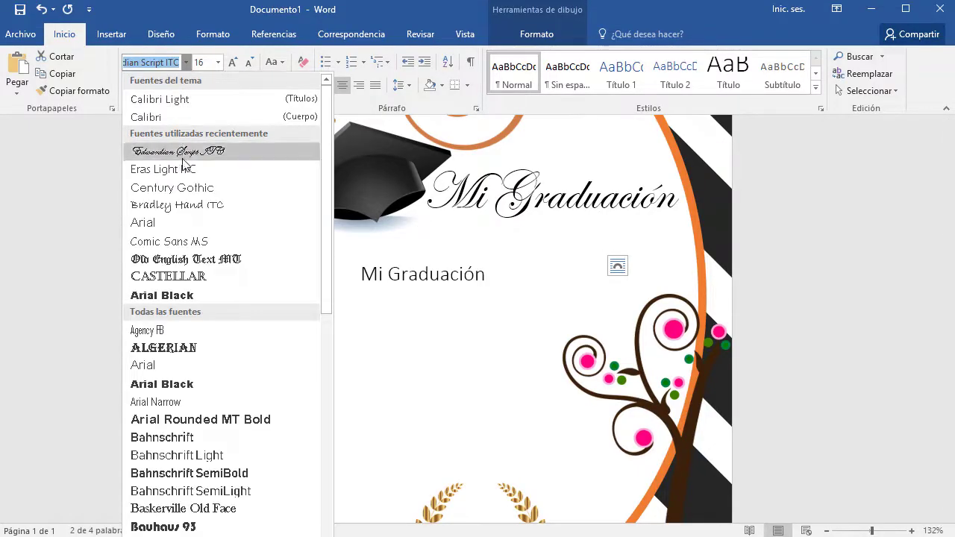
{"action": "left_click", "coordinate": [191, 195]}
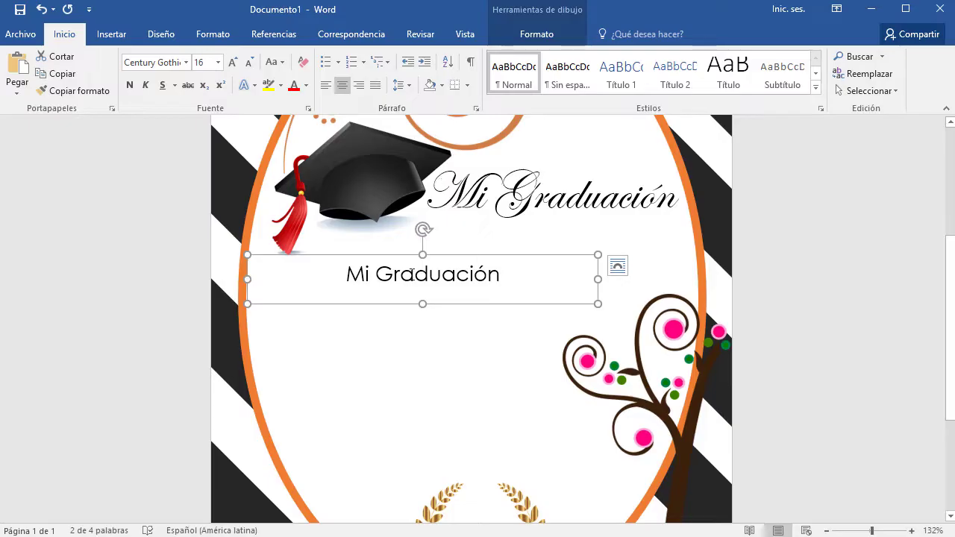
{"action": "left_click_drag", "start_coordinate": [491, 257], "coordinate": [497, 255]}
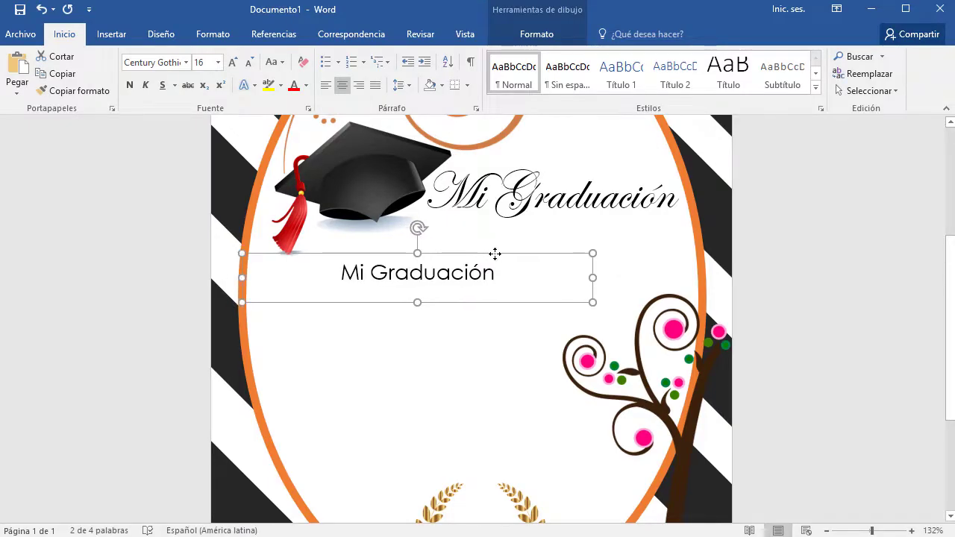
Step: Replace the copied text with 'Por favor acompáñanos a celebrar la graduación de', fixing the spelling
{"action": "left_click", "coordinate": [327, 85]}
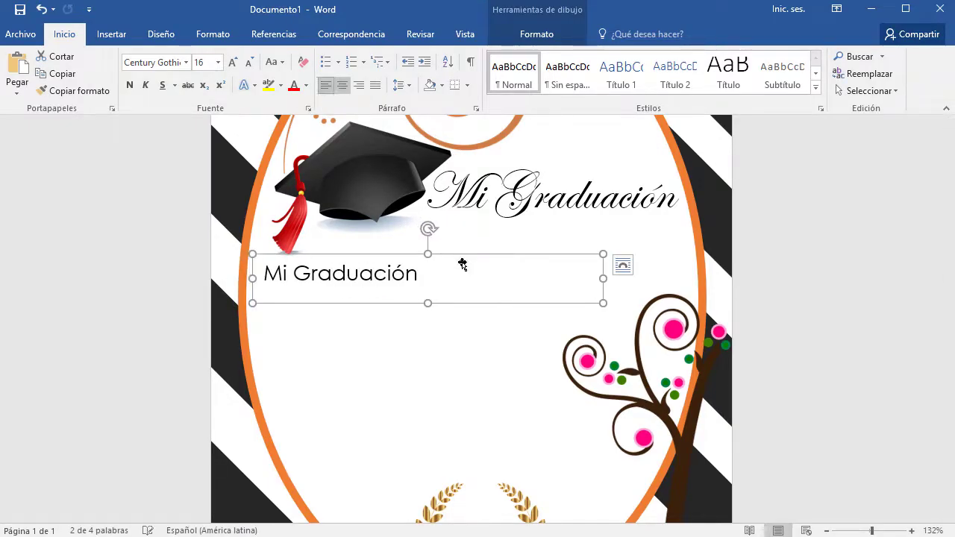
{"action": "left_click", "coordinate": [432, 273]}
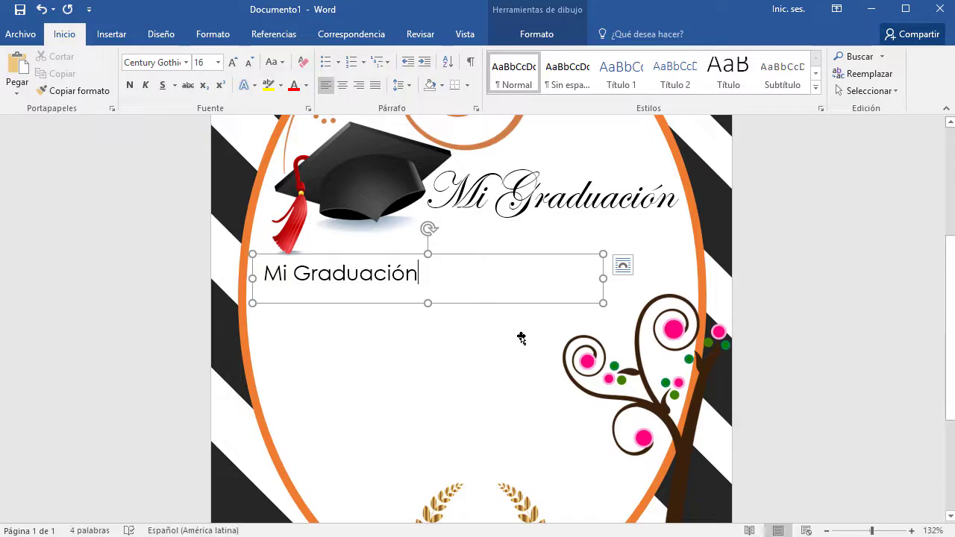
{"action": "key", "text": "ctrl+a"}
{"action": "key", "text": "Delete"}
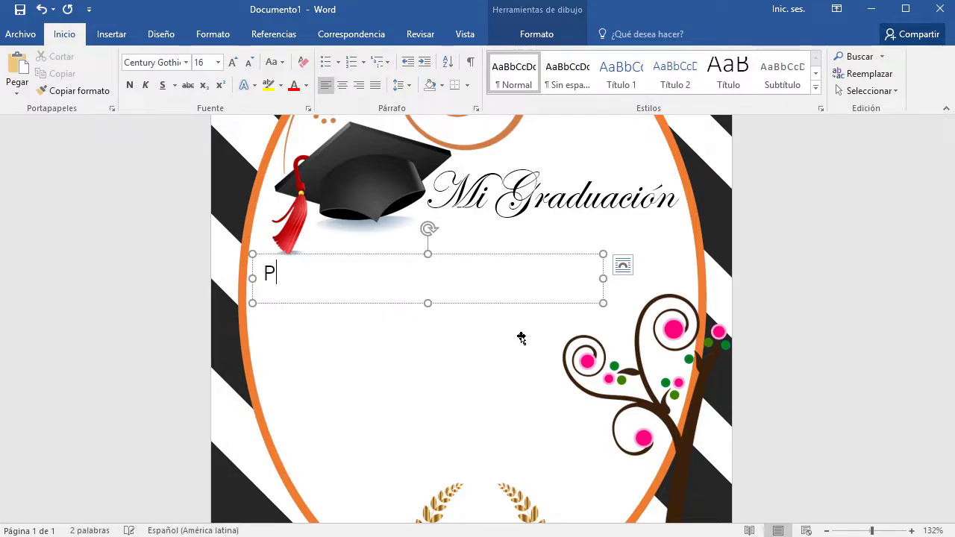
{"action": "type", "text": "or favor a"}
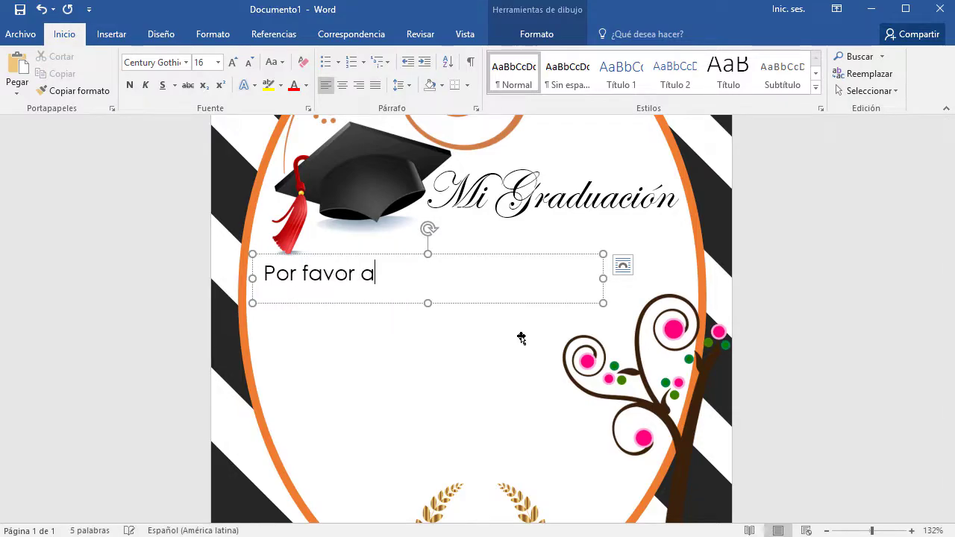
{"action": "type", "text": "compañanos"}
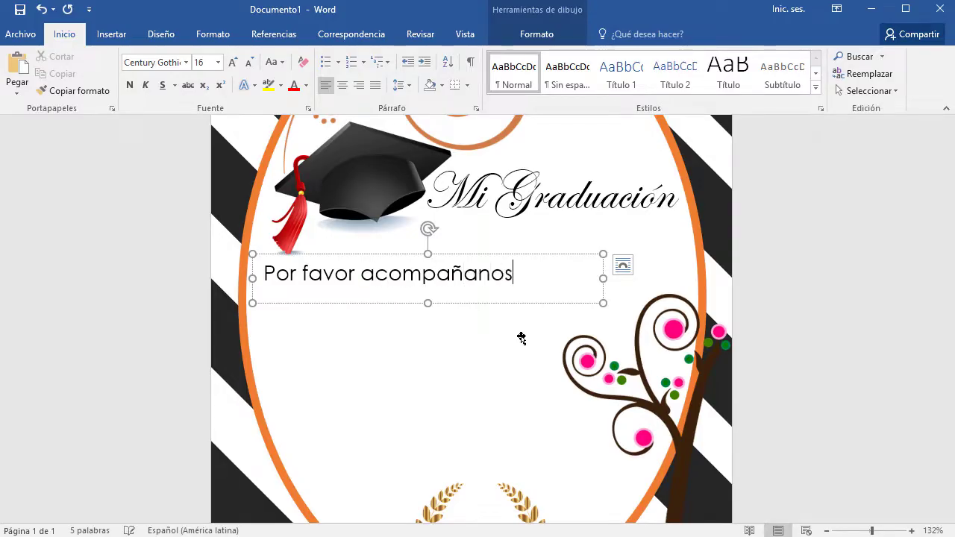
{"action": "type", "text": " a sele"}
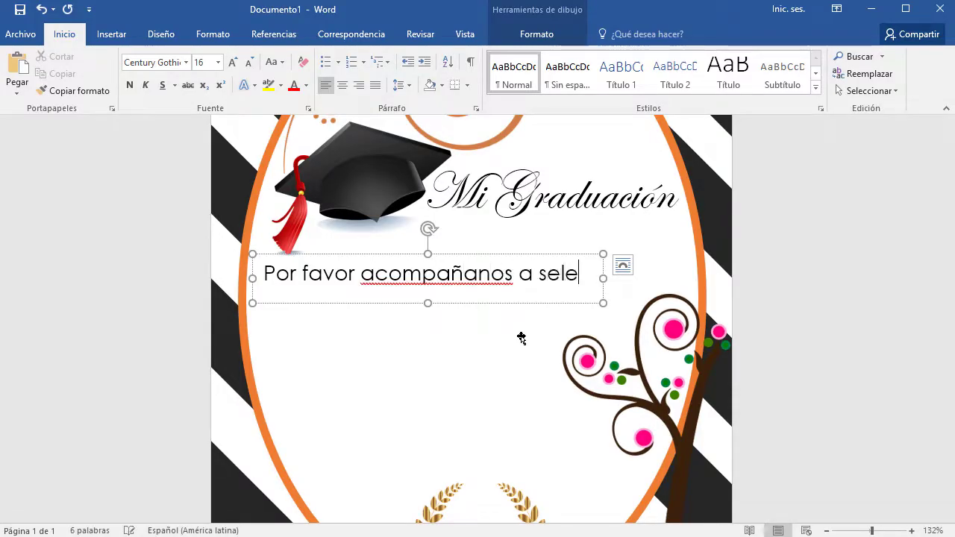
{"action": "key", "text": "BackSpace"}
{"action": "key", "text": "BackSpace"}
{"action": "key", "text": "BackSpace"}
{"action": "key", "text": "BackSpace"}
{"action": "type", "text": "ce"}
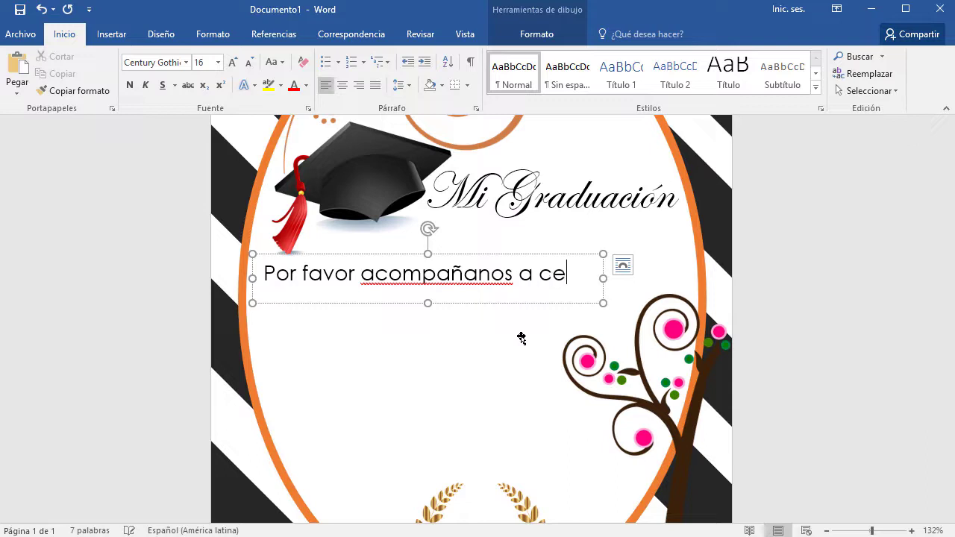
{"action": "right_click", "coordinate": [477, 273]}
{"action": "left_click", "coordinate": [458, 305]}
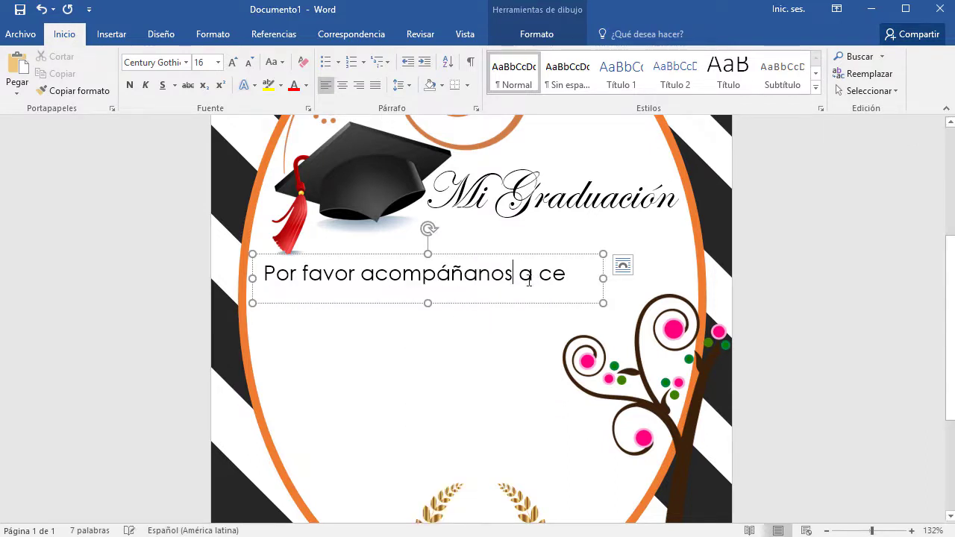
{"action": "type", "text": "leb"}
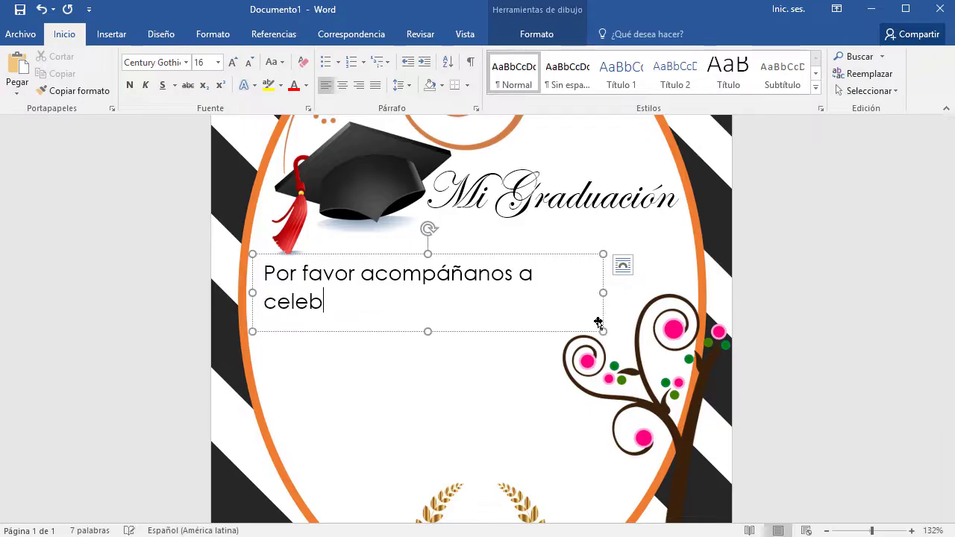
{"action": "type", "text": "rar la "}
{"action": "type", "text": "gra"}
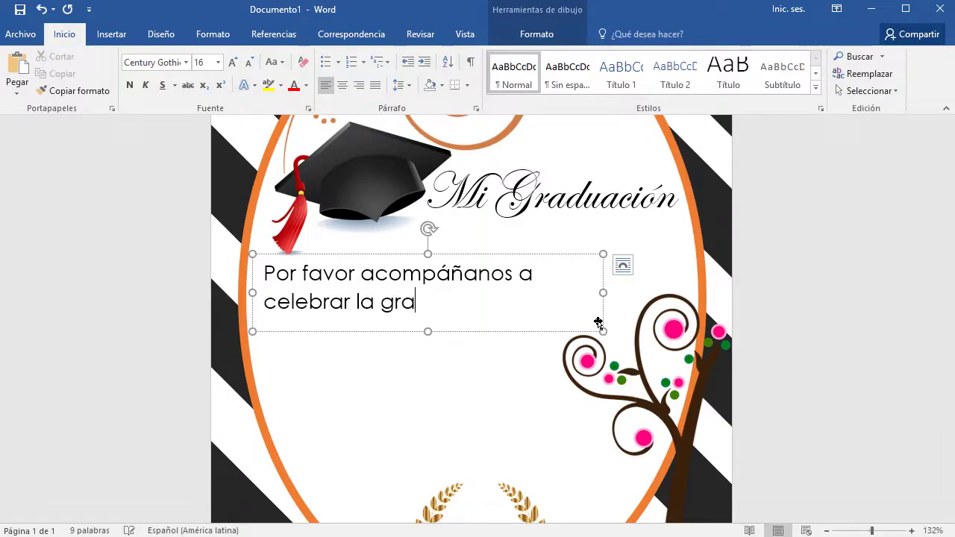
{"action": "type", "text": "duación de"}
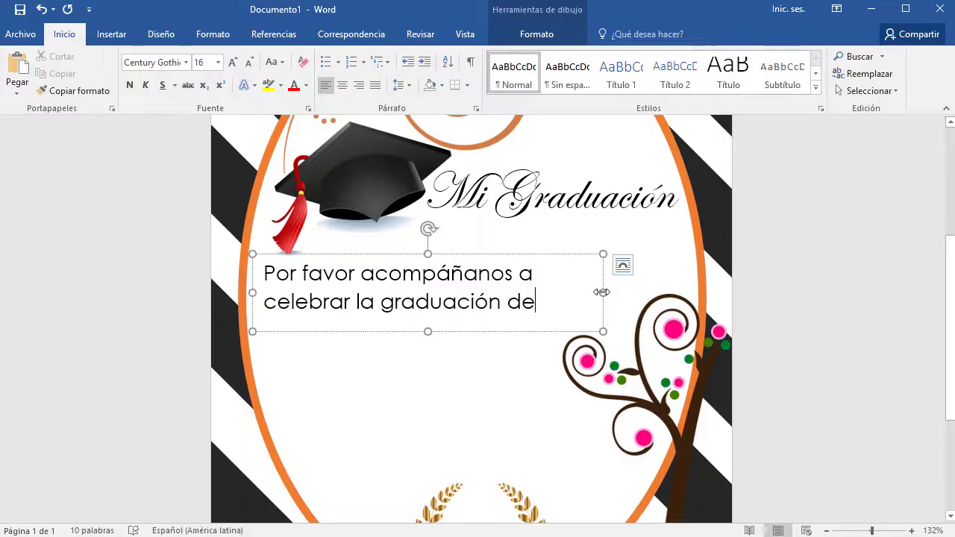
Step: Widen the invitation box, centre its lines and reposition it within the ellipse
{"action": "mouse_move", "coordinate": [602, 292]}
{"action": "left_mouse_down"}
{"action": "mouse_move", "coordinate": [658, 292]}
{"action": "mouse_move", "coordinate": [641, 293]}
{"action": "left_mouse_up"}
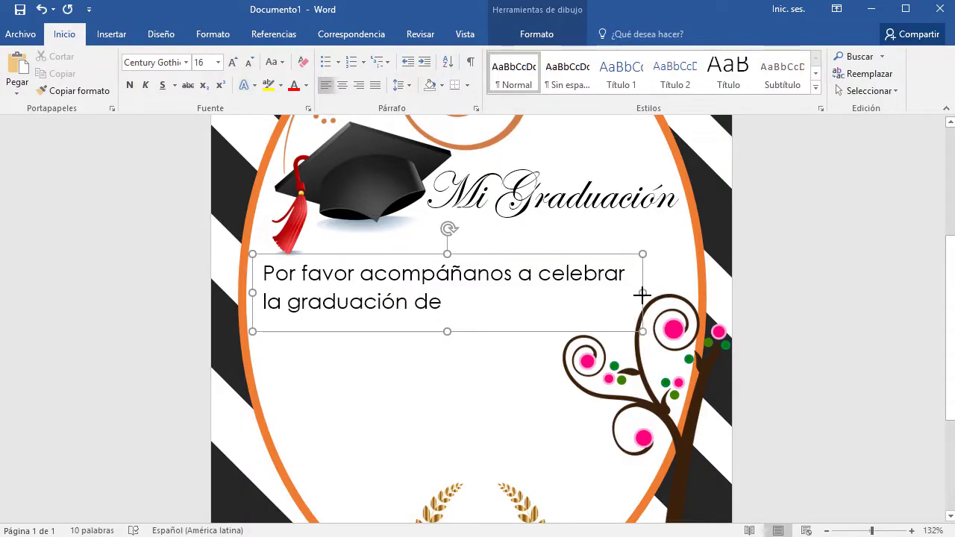
{"action": "left_click_drag", "start_coordinate": [565, 257], "coordinate": [570, 250]}
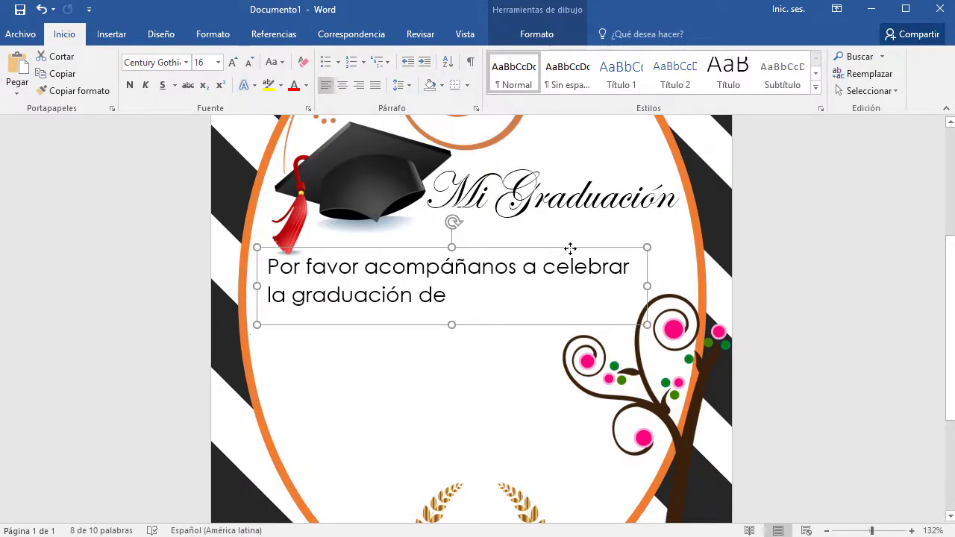
{"action": "left_click", "coordinate": [343, 88]}
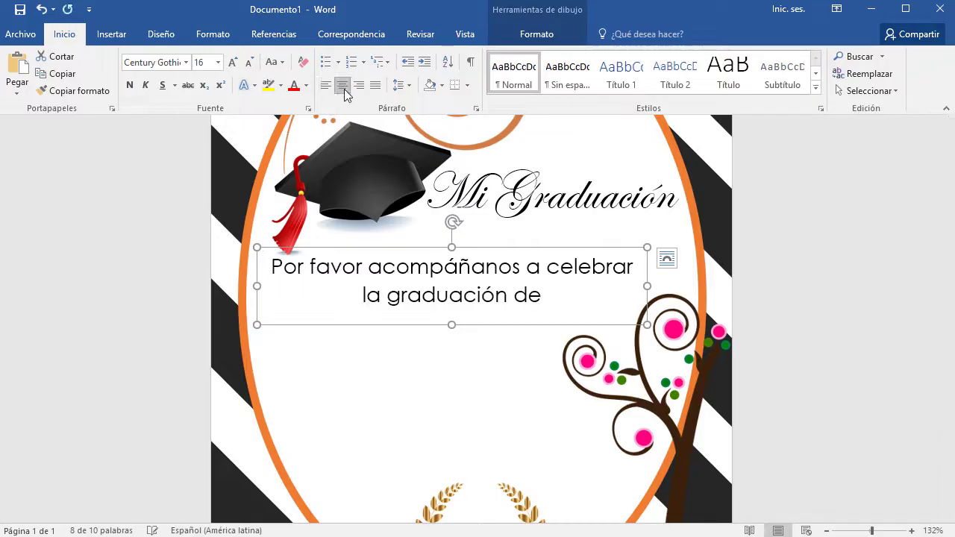
{"action": "mouse_move", "coordinate": [575, 247]}
{"action": "left_mouse_down"}
{"action": "mouse_move", "coordinate": [592, 245]}
{"action": "mouse_move", "coordinate": [564, 246]}
{"action": "left_mouse_up"}
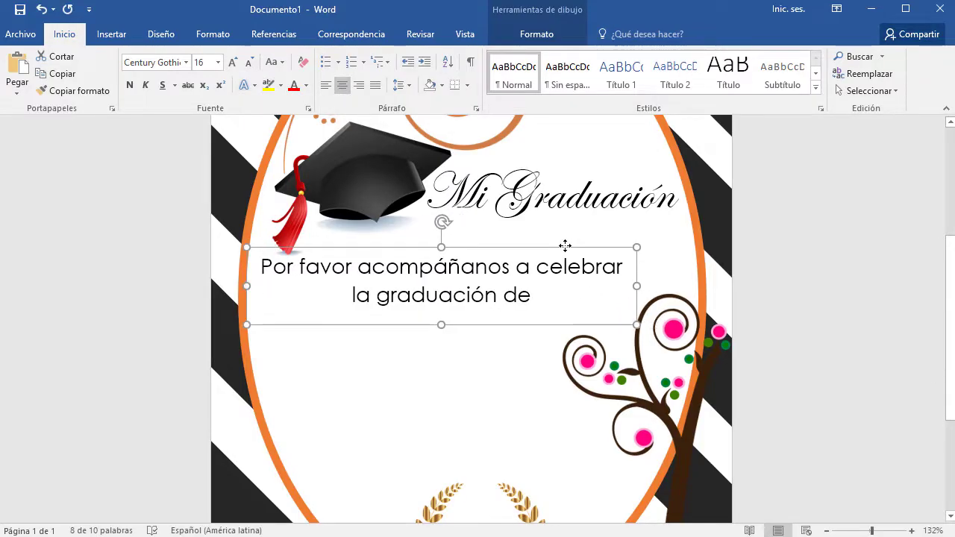
{"action": "left_click", "coordinate": [783, 313]}
Step: Copy the script title below the invitation line and replace its text with the graduate's full name
{"action": "left_click", "coordinate": [576, 206]}
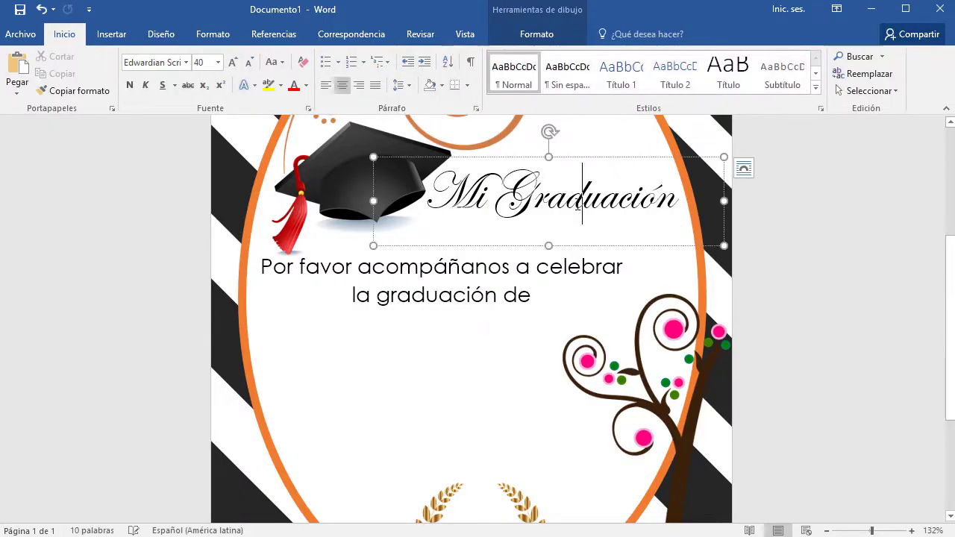
{"action": "left_click_drag", "start_coordinate": [573, 156], "coordinate": [452, 305]}
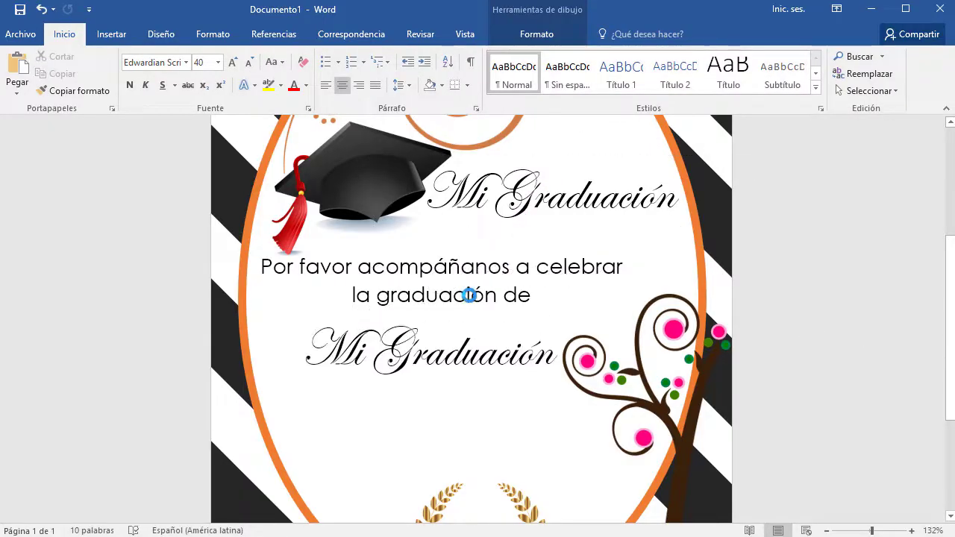
{"action": "left_click", "coordinate": [474, 357]}
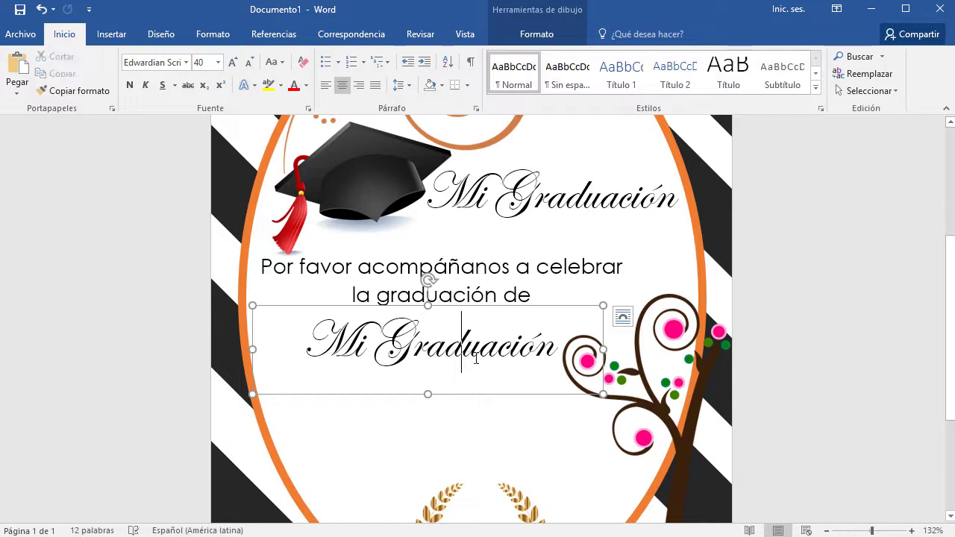
{"action": "triple_click", "coordinate": [476, 358]}
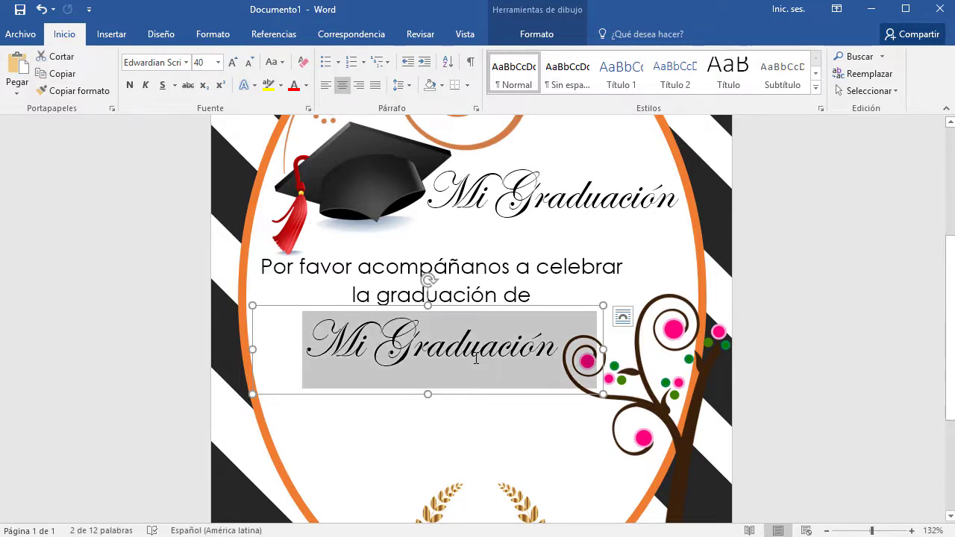
{"action": "type", "text": "Jos"}
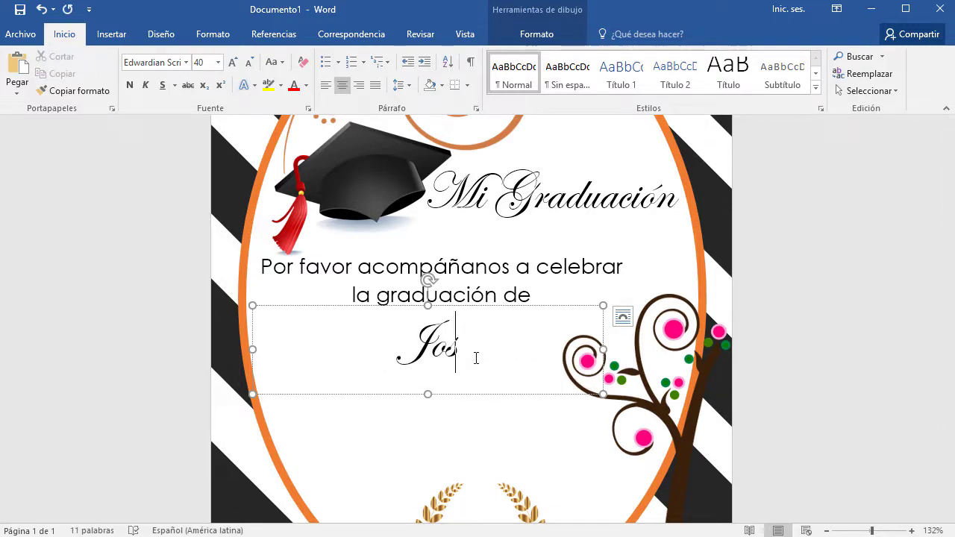
{"action": "type", "text": "é Gonzales"}
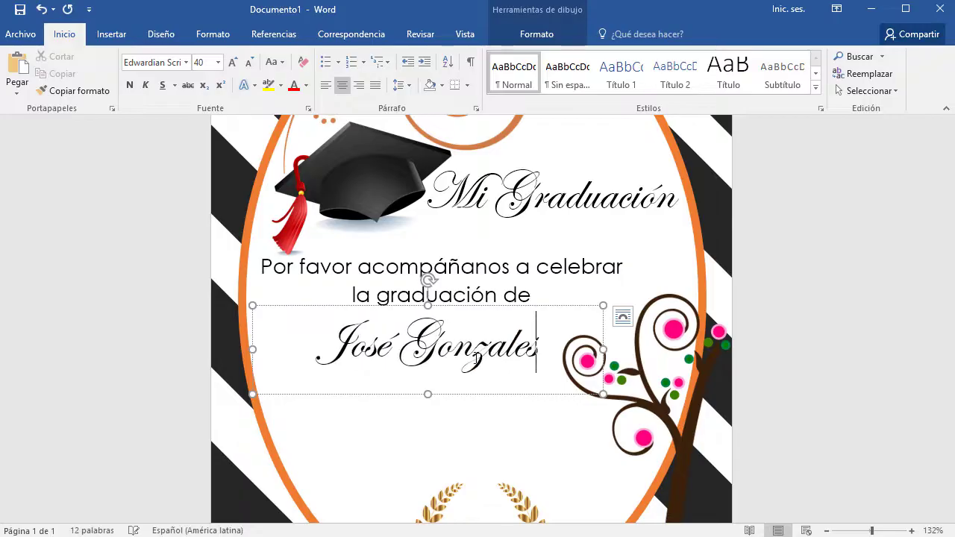
{"action": "triple_click", "coordinate": [476, 358]}
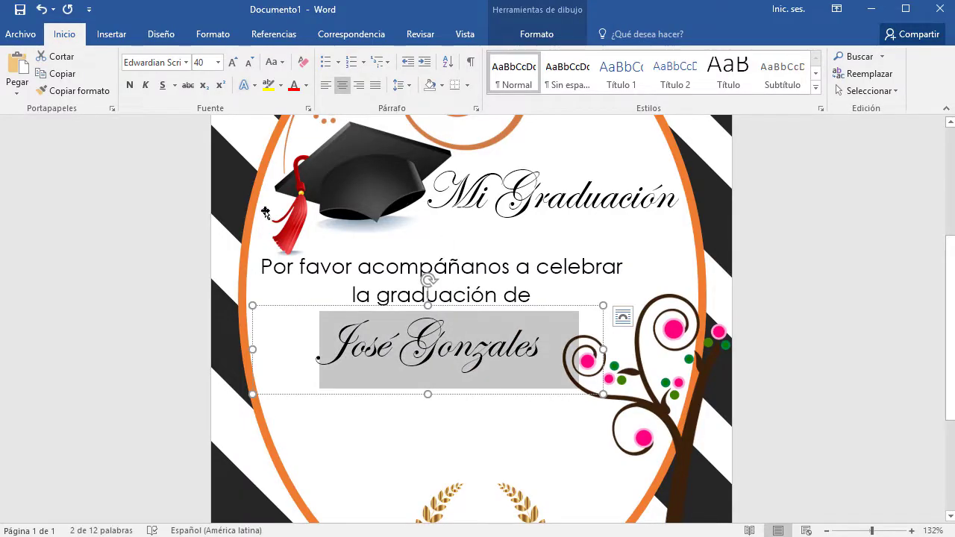
Step: Colour the name Naranja, Énfasis 2, Oscuro 25% and enlarge it to 48 pt
{"action": "left_click", "coordinate": [305, 85]}
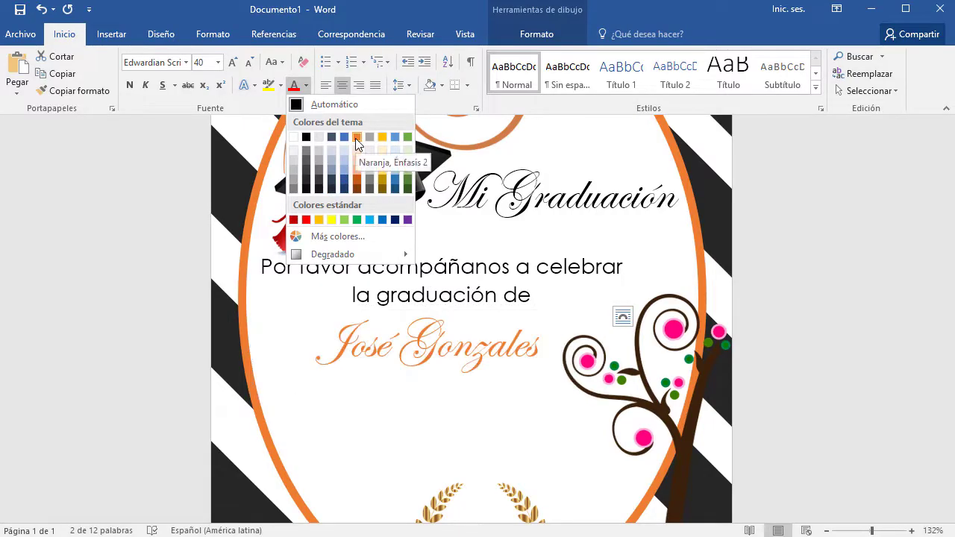
{"action": "left_click", "coordinate": [357, 185]}
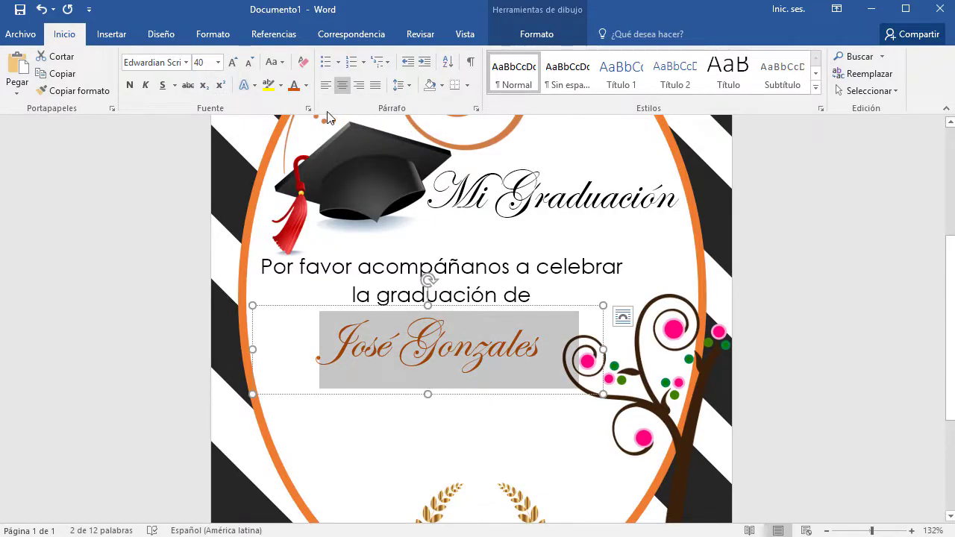
{"action": "left_click", "coordinate": [232, 63]}
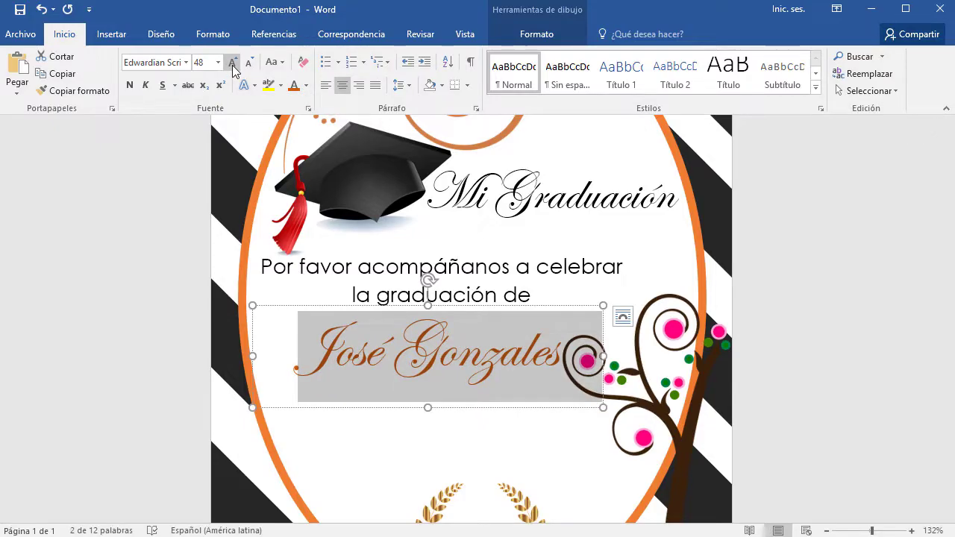
{"action": "left_click", "coordinate": [809, 412]}
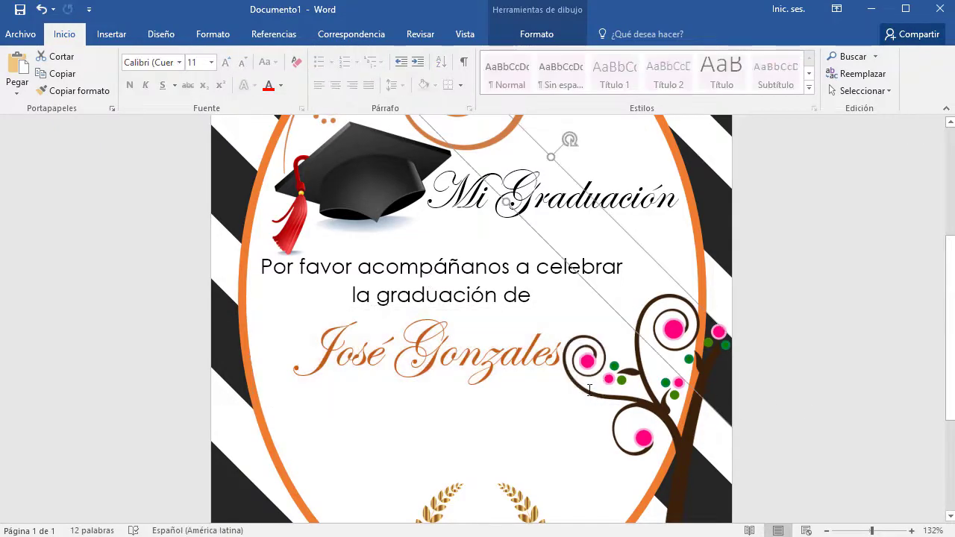
{"action": "left_click", "coordinate": [433, 270]}
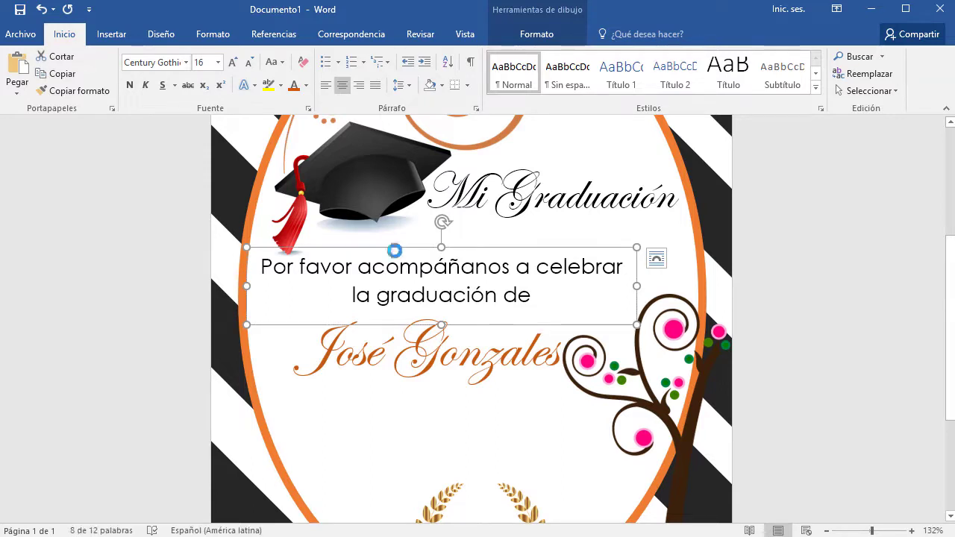
Step: Duplicate the invitation text below the name, narrow it to two lines, and shrink it to 12 pt, centred
{"action": "mouse_move", "coordinate": [393, 254]}
{"action": "left_mouse_down"}
{"action": "mouse_move", "coordinate": [389, 363]}
{"action": "mouse_move", "coordinate": [399, 415]}
{"action": "left_mouse_up"}
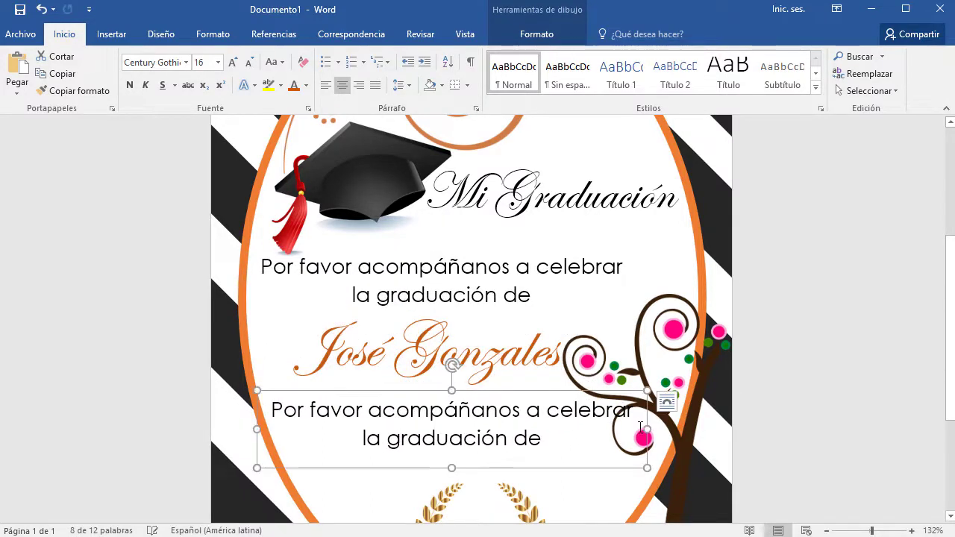
{"action": "left_click_drag", "start_coordinate": [646, 429], "coordinate": [575, 429]}
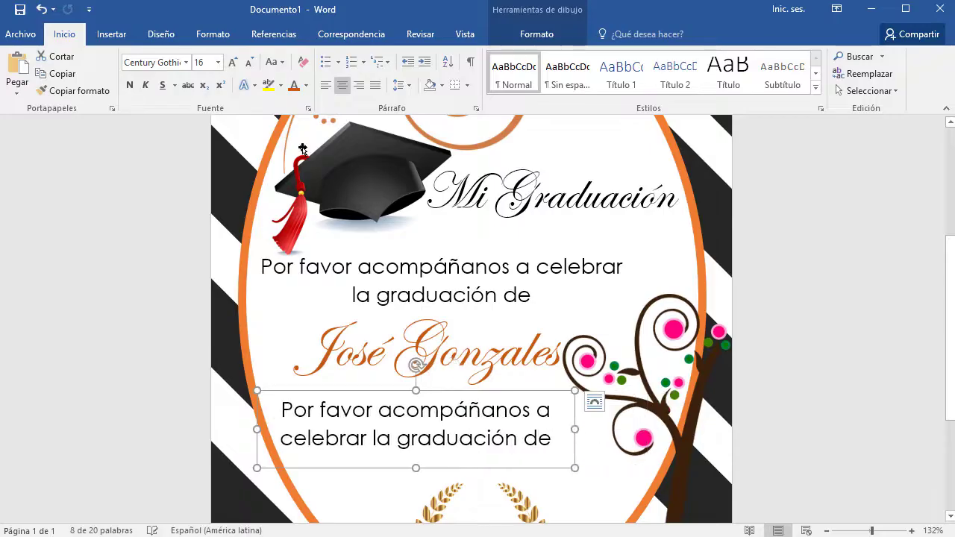
{"action": "left_click", "coordinate": [250, 62]}
{"action": "left_click", "coordinate": [250, 63]}
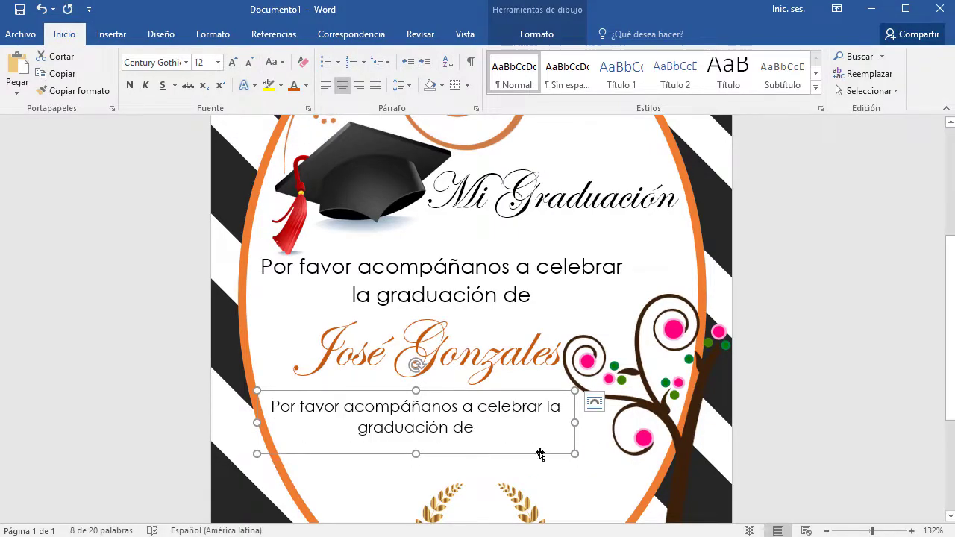
{"action": "left_click_drag", "start_coordinate": [518, 397], "coordinate": [551, 411]}
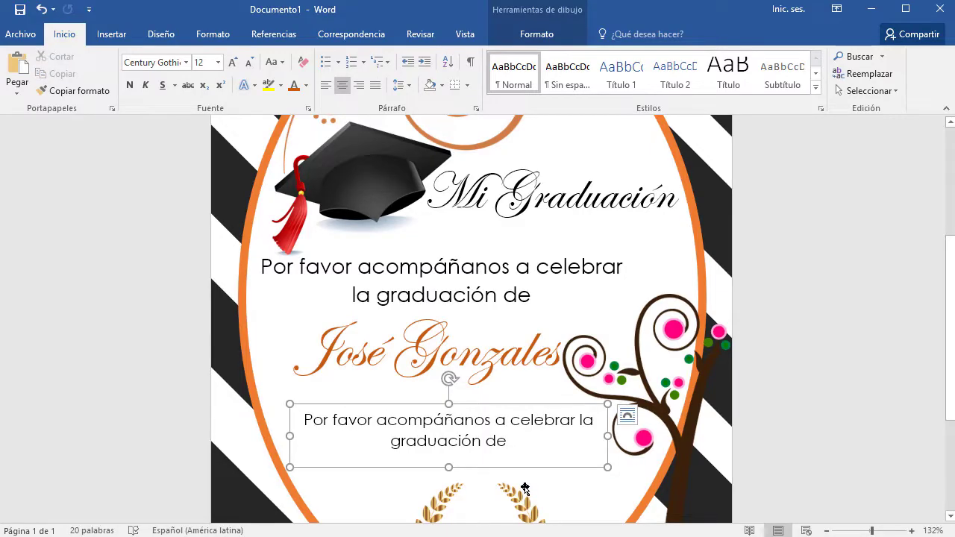
{"action": "scroll", "coordinate": [525, 488], "scroll_direction": "down", "scroll_amount": 2}
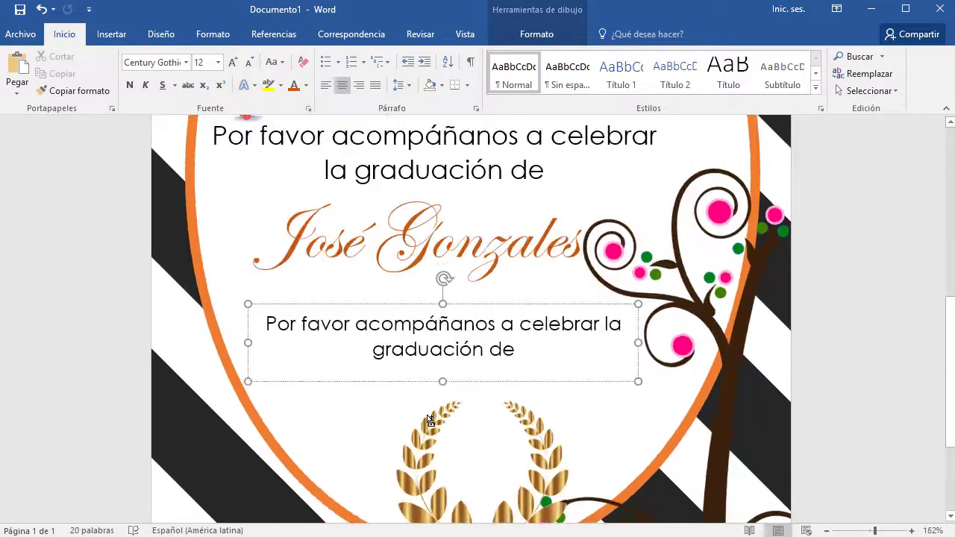
{"action": "scroll", "coordinate": [431, 422], "scroll_direction": "up", "scroll_amount": 3, "text": "ctrl"}
Step: Replace the lower box's text with the date 'Sábado 12 de octubre de 2018, 7 p.m.'
{"action": "left_click_drag", "start_coordinate": [520, 349], "coordinate": [274, 323]}
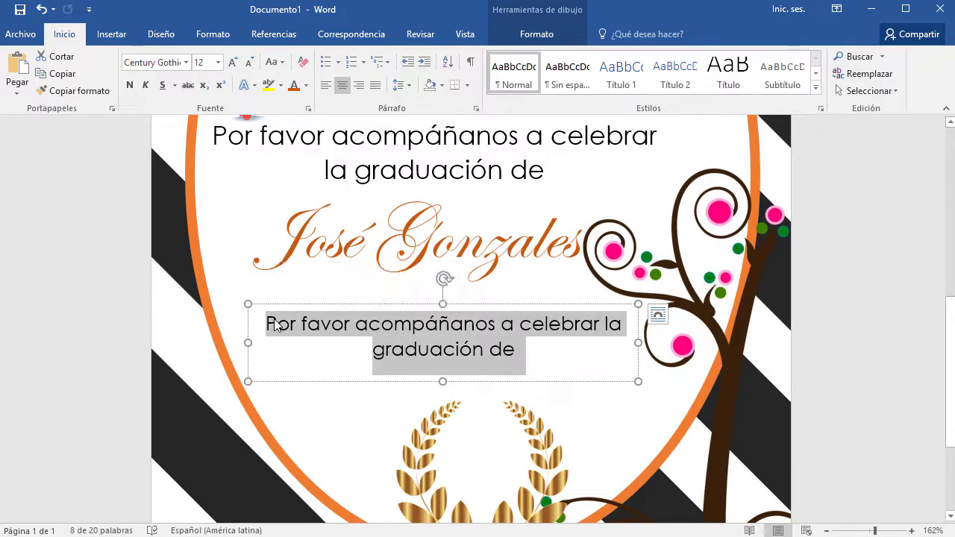
{"action": "type", "text": "La C"}
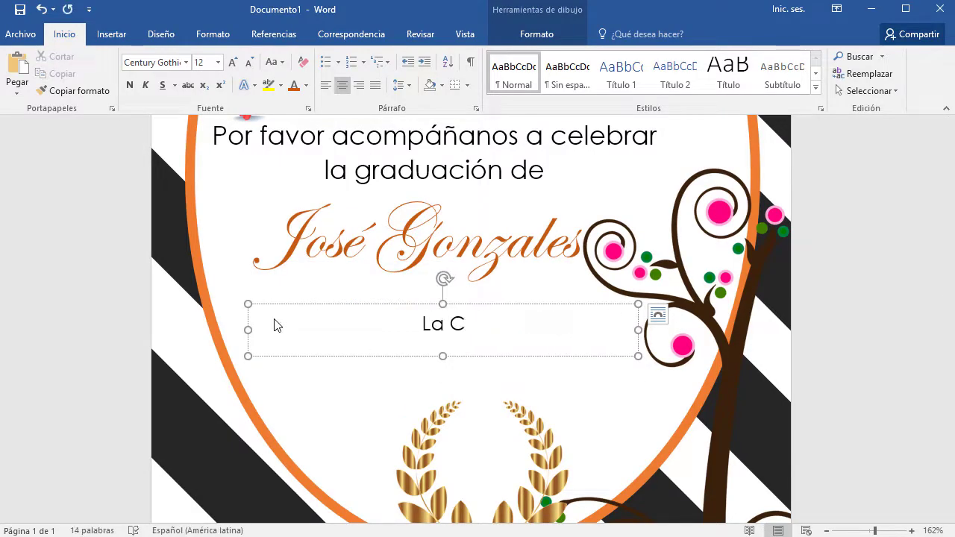
{"action": "key", "text": "BackSpace"}
{"action": "type", "text": "f"}
{"action": "key", "text": "BackSpace"}
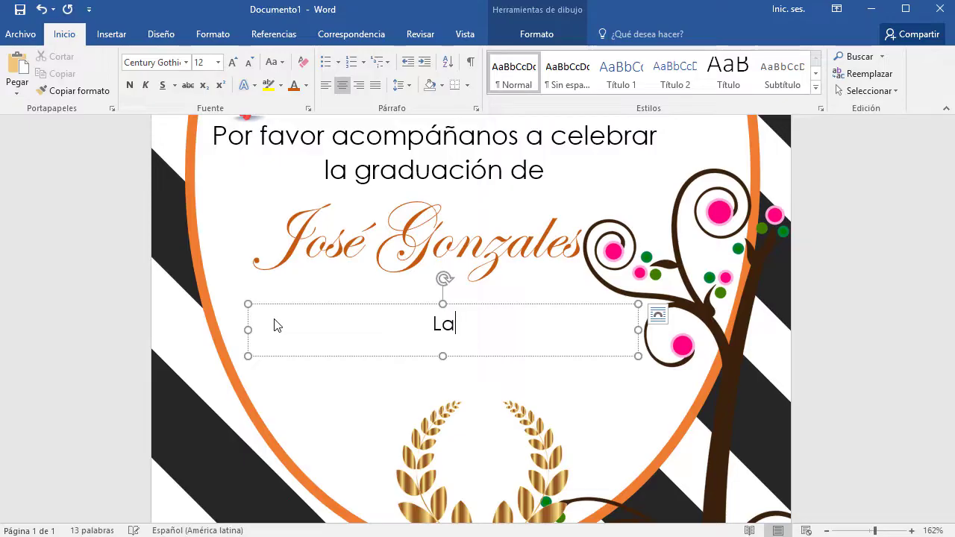
{"action": "key", "text": "BackSpace"}
{"action": "key", "text": "BackSpace"}
{"action": "type", "text": "S"}
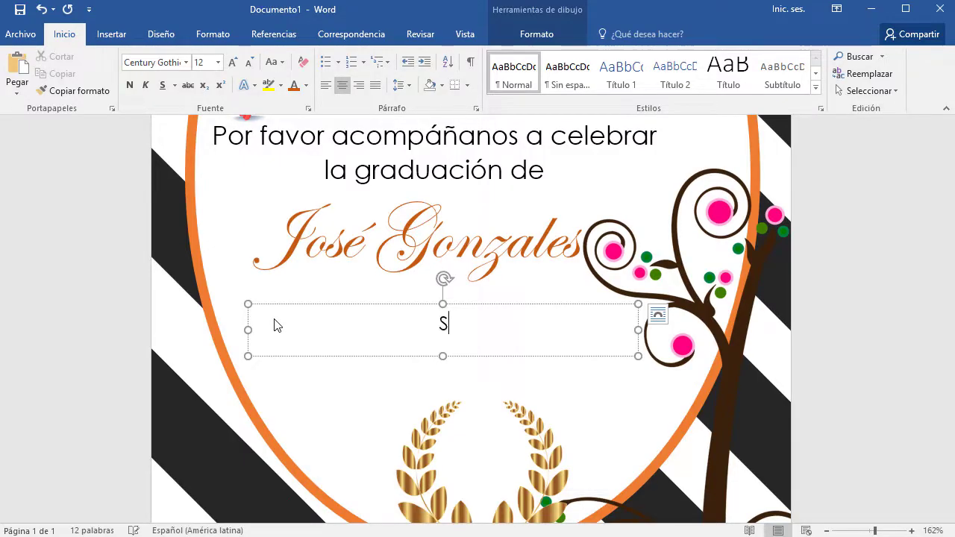
{"action": "type", "text": "ábado"}
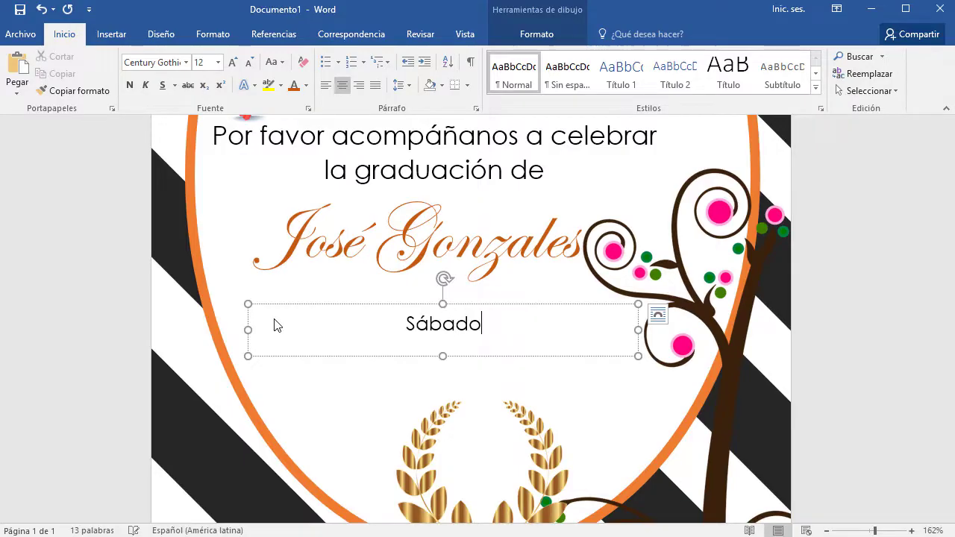
{"action": "type", "text": " 1"}
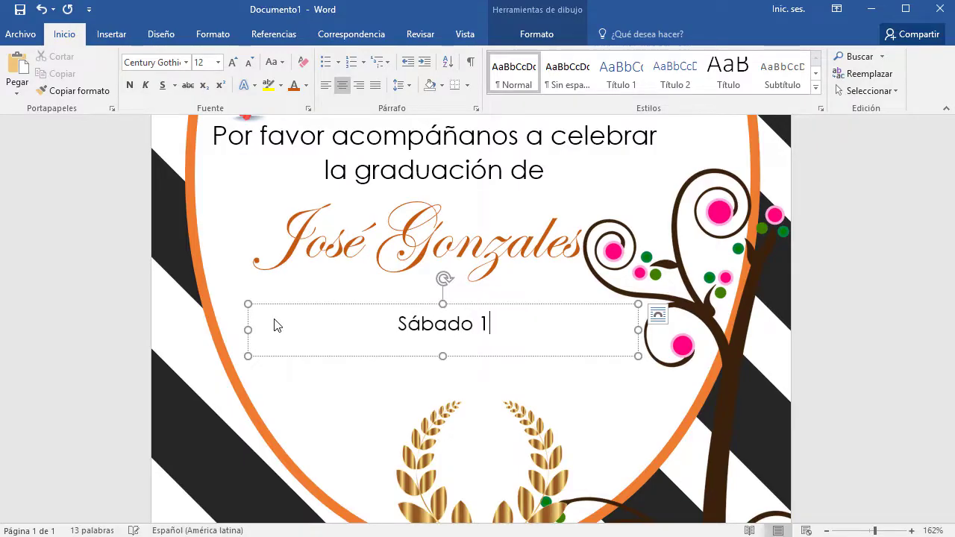
{"action": "type", "text": "2 de octubr"}
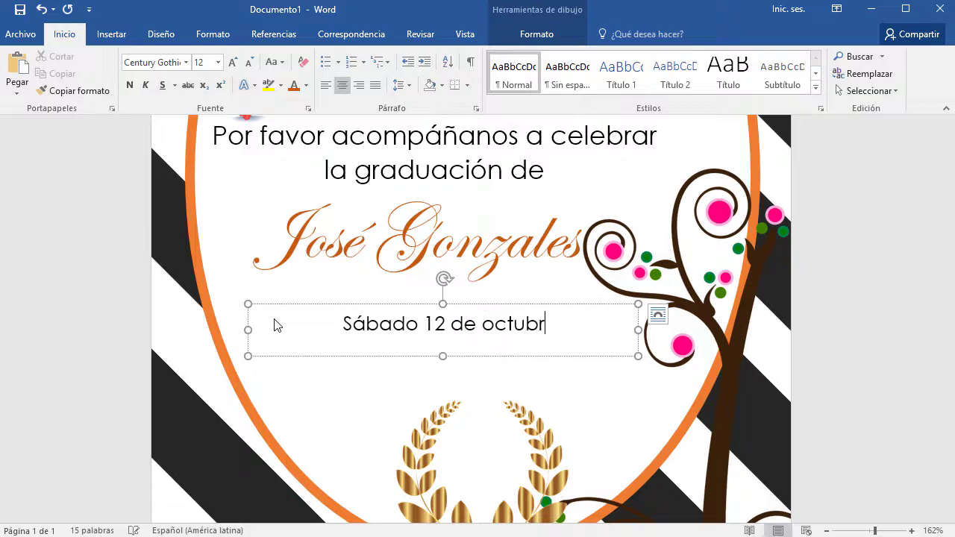
{"action": "type", "text": "e de 2018"}
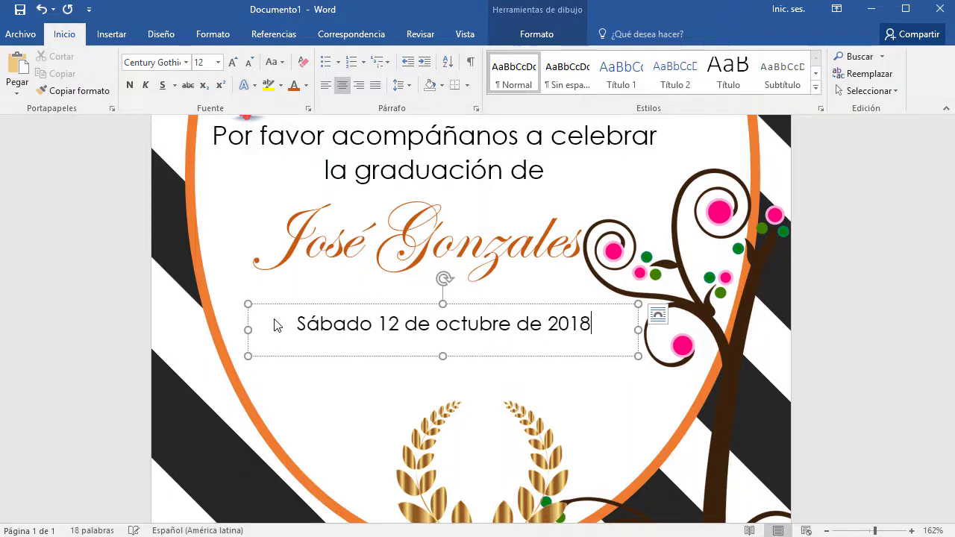
{"action": "type", "text": ", "}
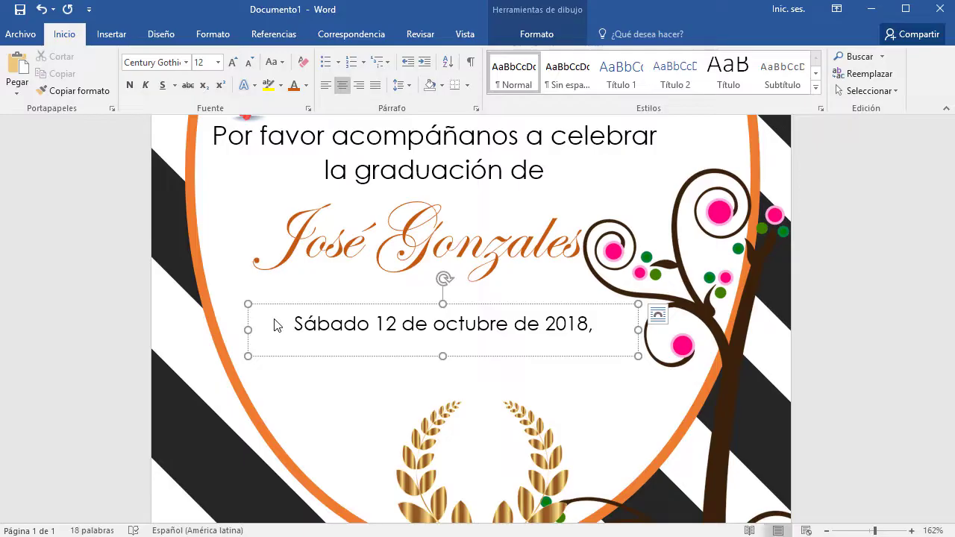
{"action": "type", "text": "7"}
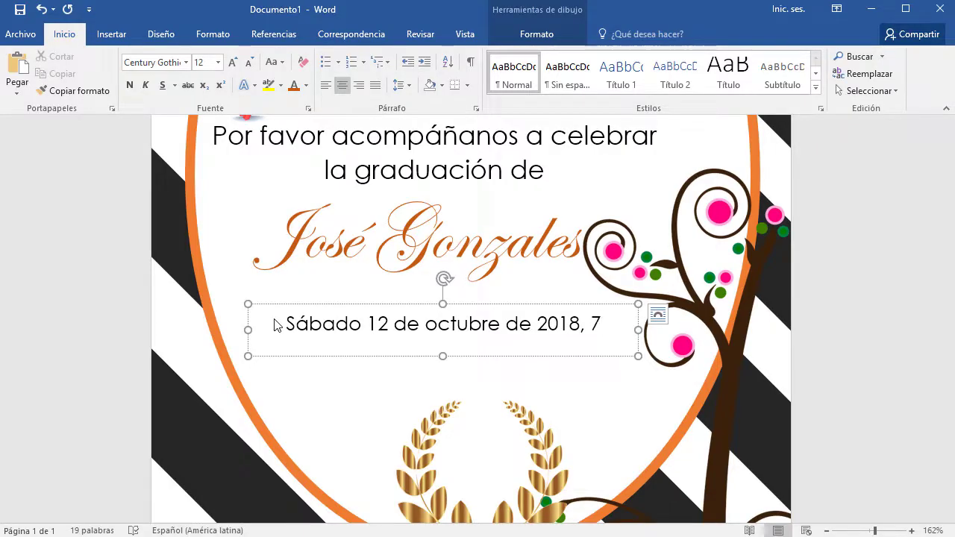
{"action": "type", "text": "pm"}
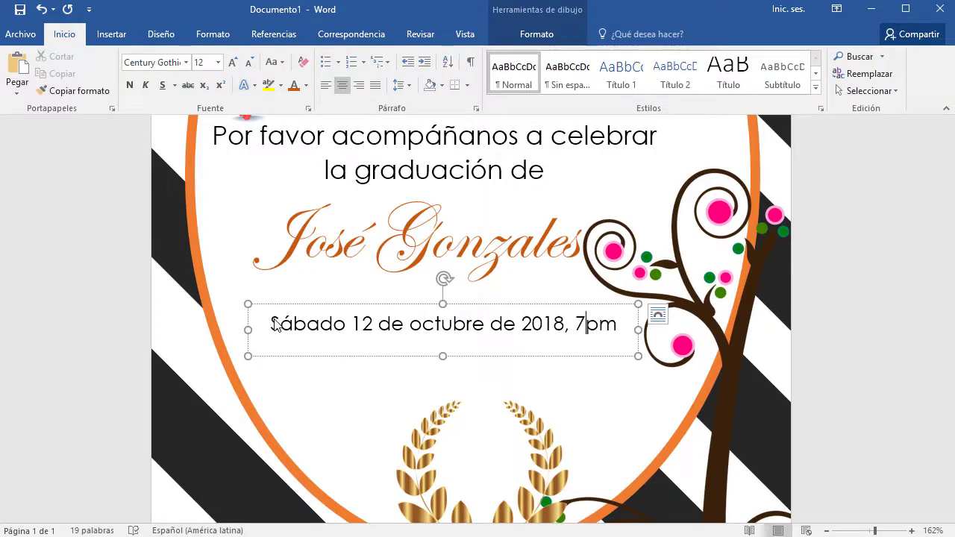
{"action": "key", "text": "Right"}
{"action": "type", "text": "."}
{"action": "key", "text": "Right"}
{"action": "type", "text": "."}
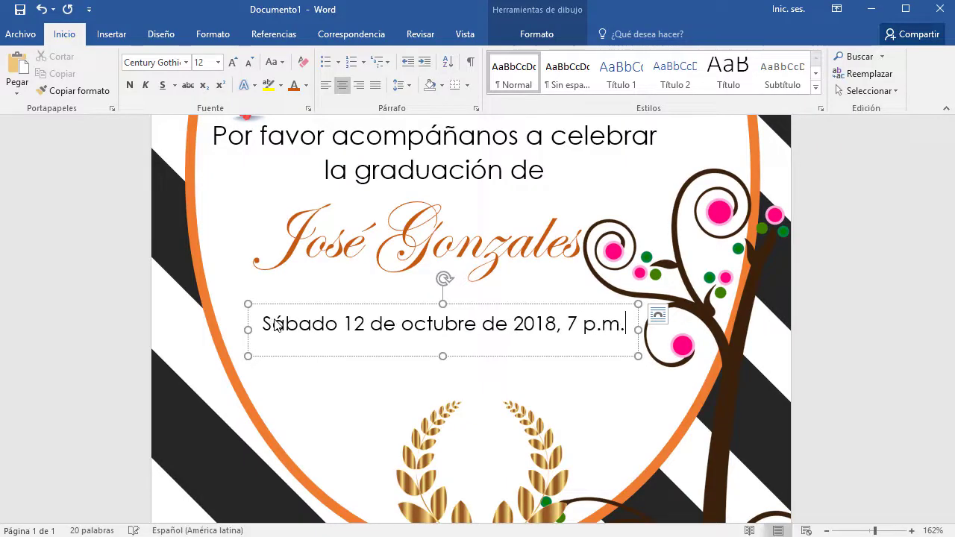
Step: Add the line 'Salón de Eventos Imperial' below the date and select both lines
{"action": "key", "text": "Return"}
{"action": "type", "text": "S"}
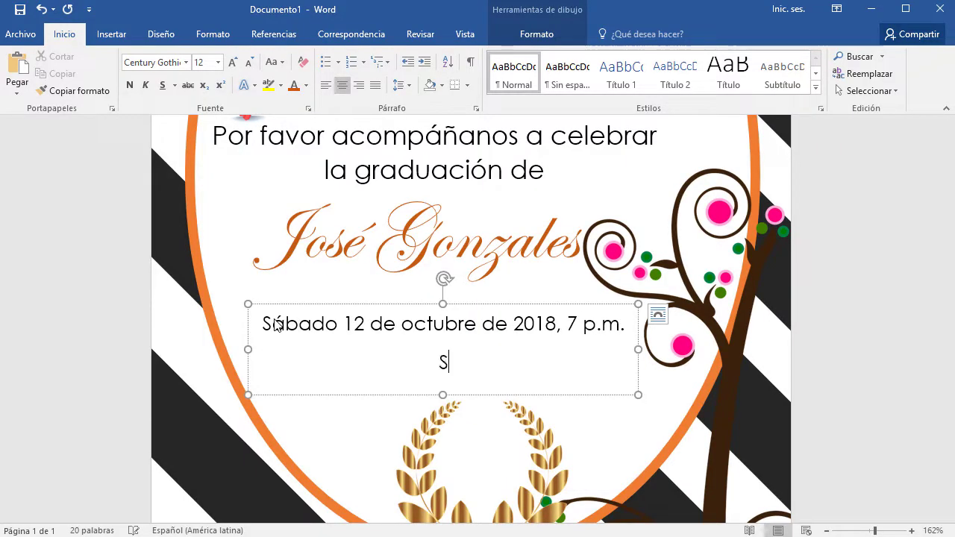
{"action": "type", "text": "alón de Eve"}
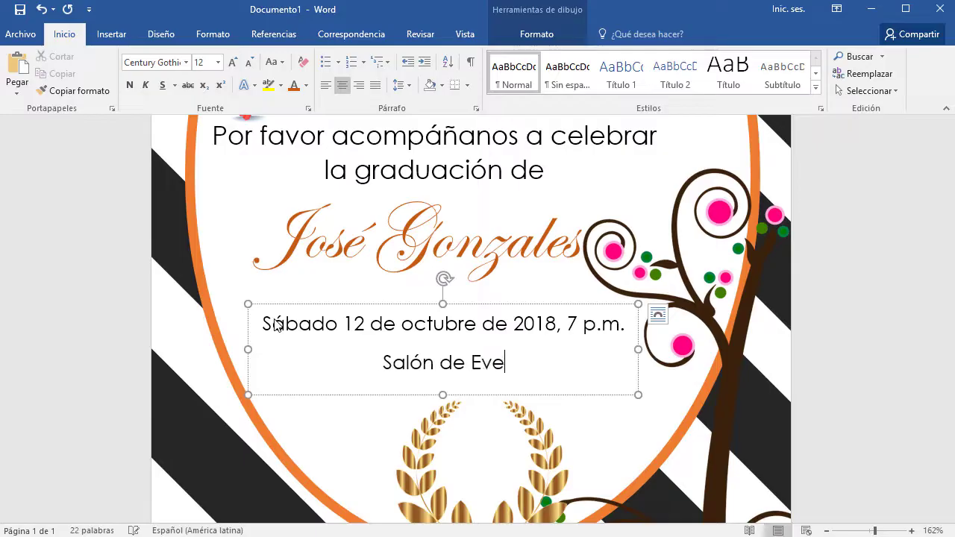
{"action": "type", "text": "ntos Im"}
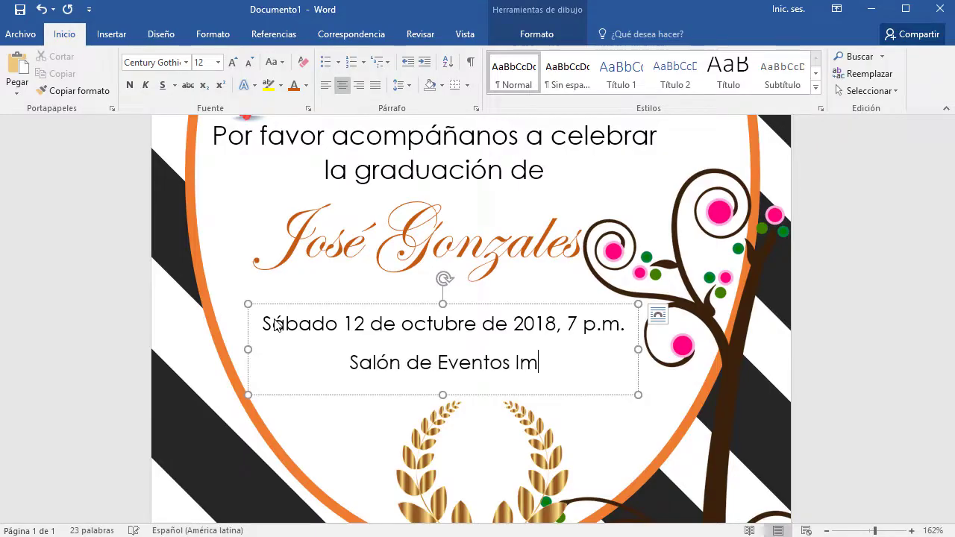
{"action": "type", "text": "perial"}
{"action": "key", "text": "Return"}
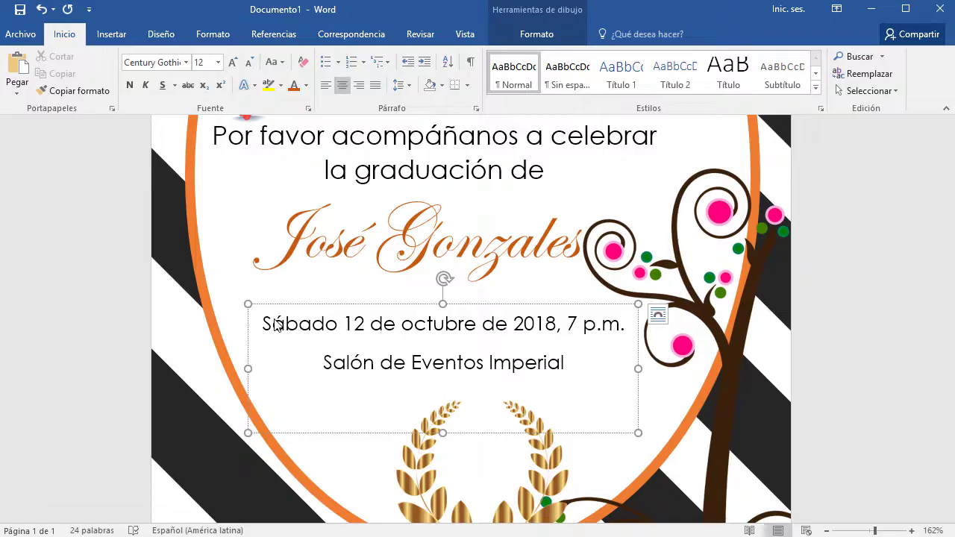
{"action": "key", "text": "shift+Up"}
{"action": "key", "text": "shift+Up"}
{"action": "key", "text": "shift+Up"}
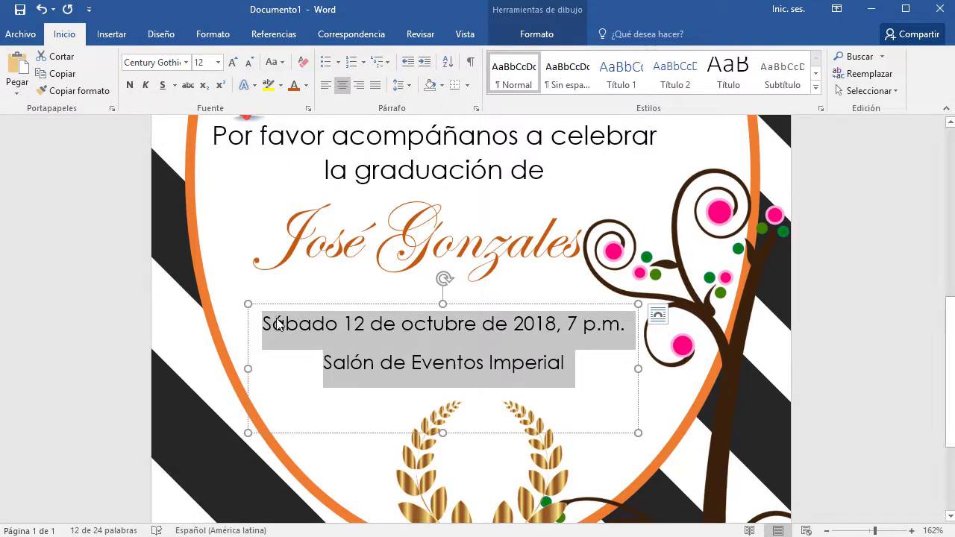
Step: Give the date and venue lines 0 pto spacing after and single (Sencillo) line spacing
{"action": "left_click", "coordinate": [475, 108]}
{"action": "left_click", "coordinate": [398, 302]}
{"action": "left_click", "coordinate": [398, 301]}
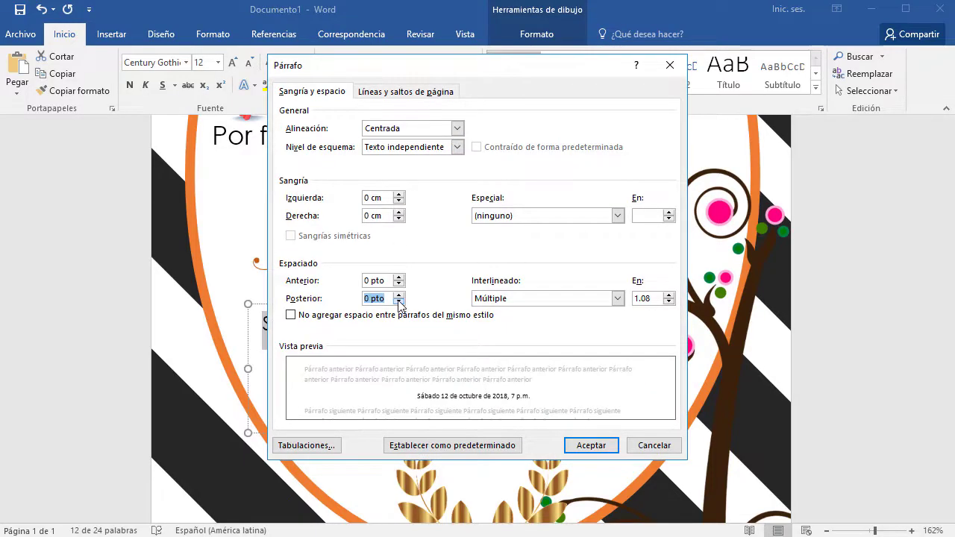
{"action": "left_click", "coordinate": [504, 299]}
{"action": "left_click", "coordinate": [507, 312]}
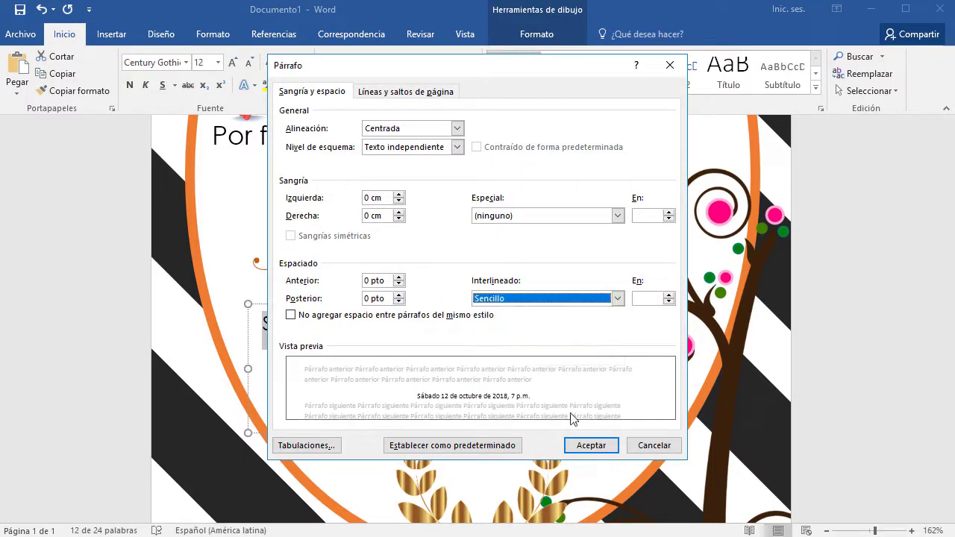
{"action": "left_click", "coordinate": [590, 446]}
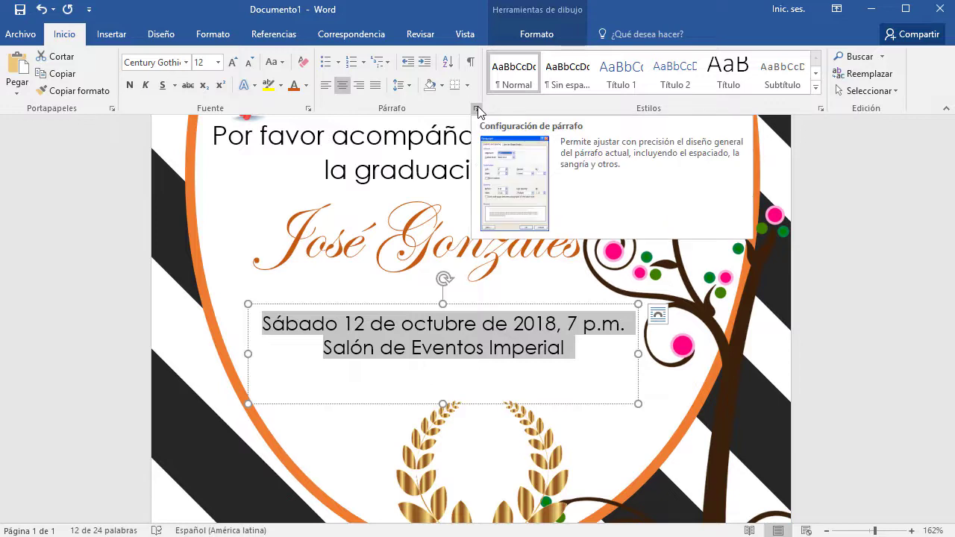
Step: Type the venue's street address on a new line after 'Imperial'
{"action": "left_click", "coordinate": [571, 349]}
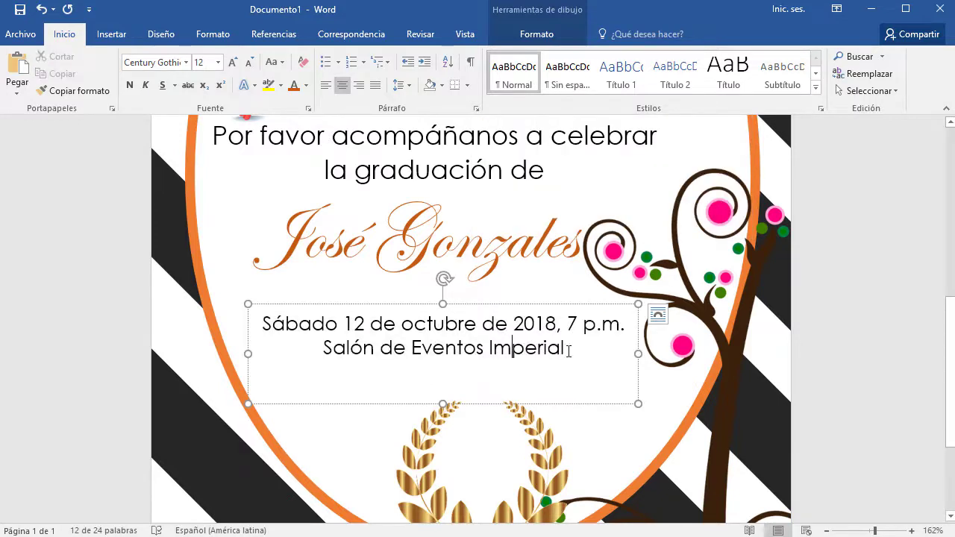
{"action": "left_click", "coordinate": [571, 349]}
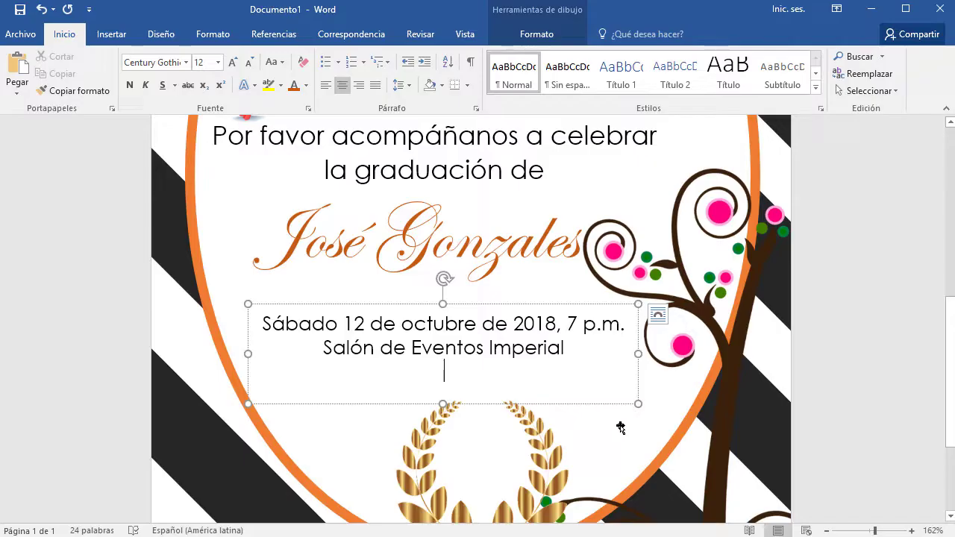
{"action": "type", "text": "Zona Tem"}
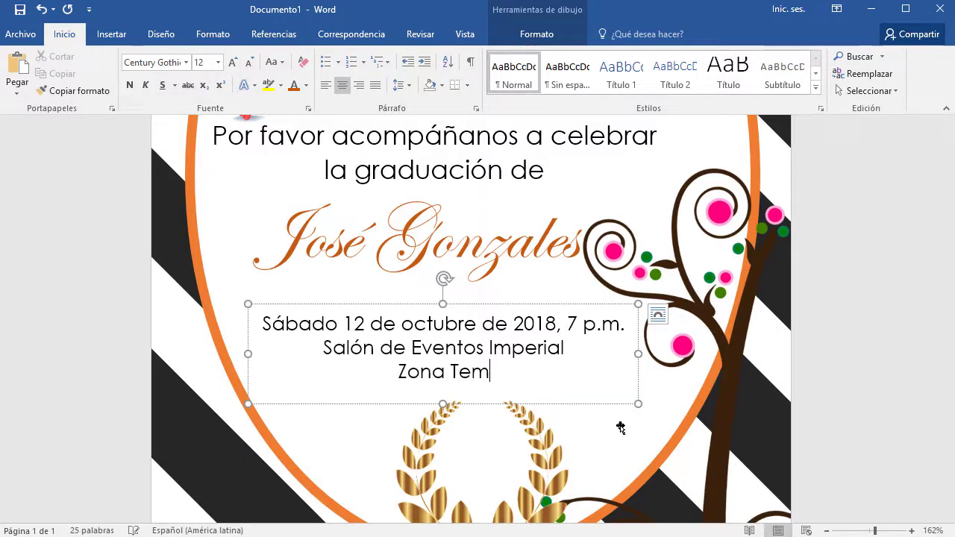
{"action": "type", "text": "poral"}
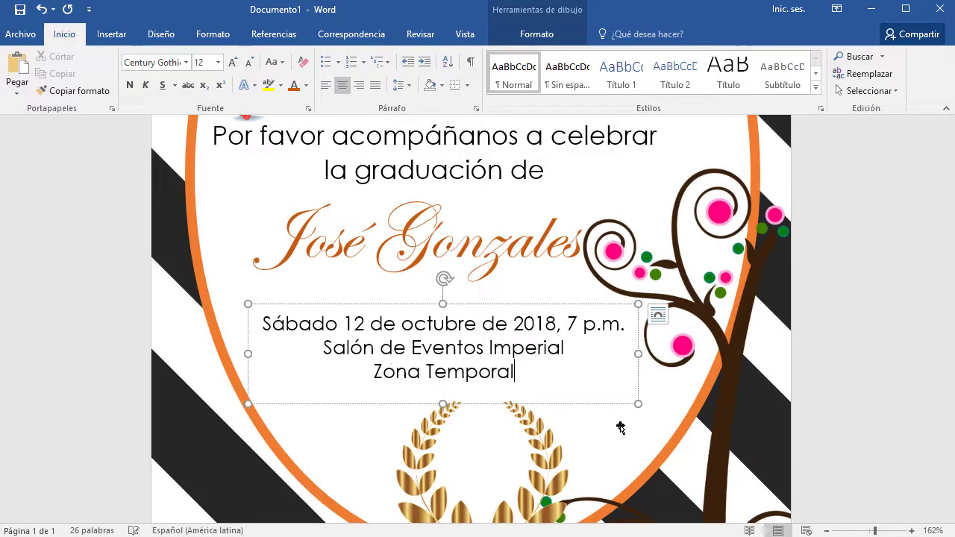
{"action": "type", "text": ", Calle "}
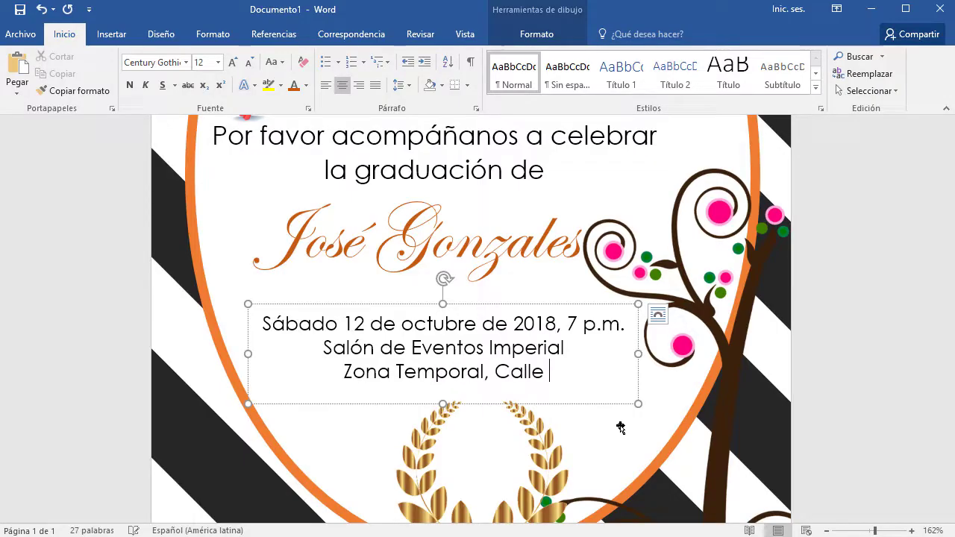
{"action": "type", "text": "Mendez, "}
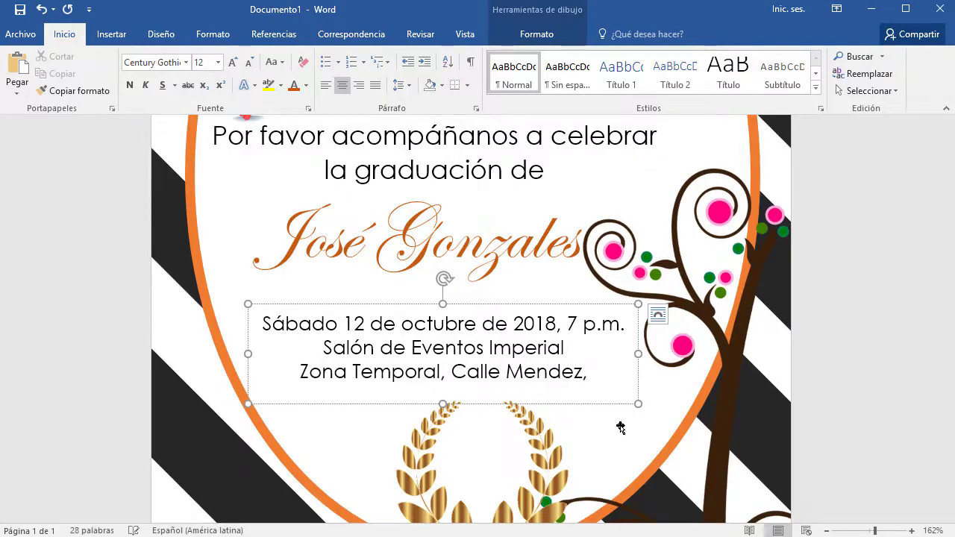
{"action": "type", "text": "Nº"}
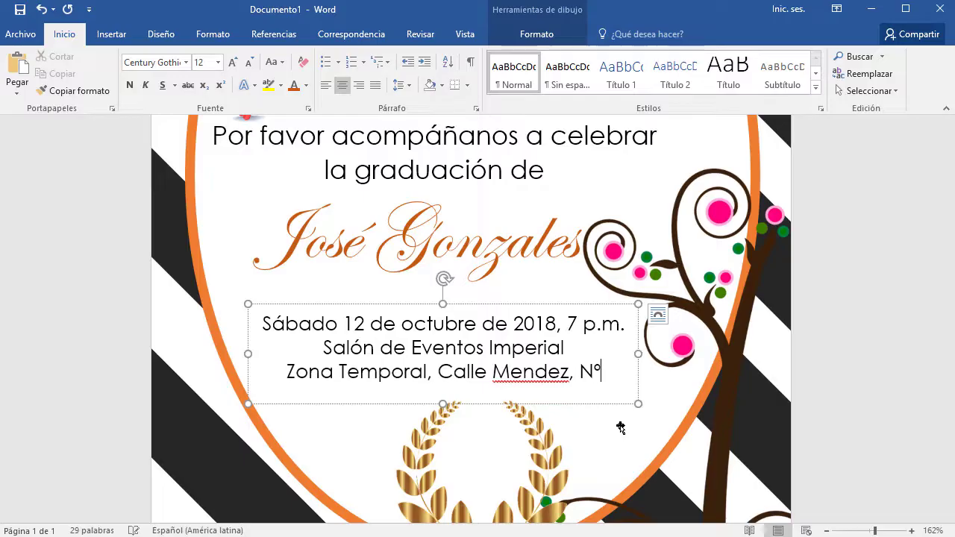
{"action": "type", "text": " 365"}
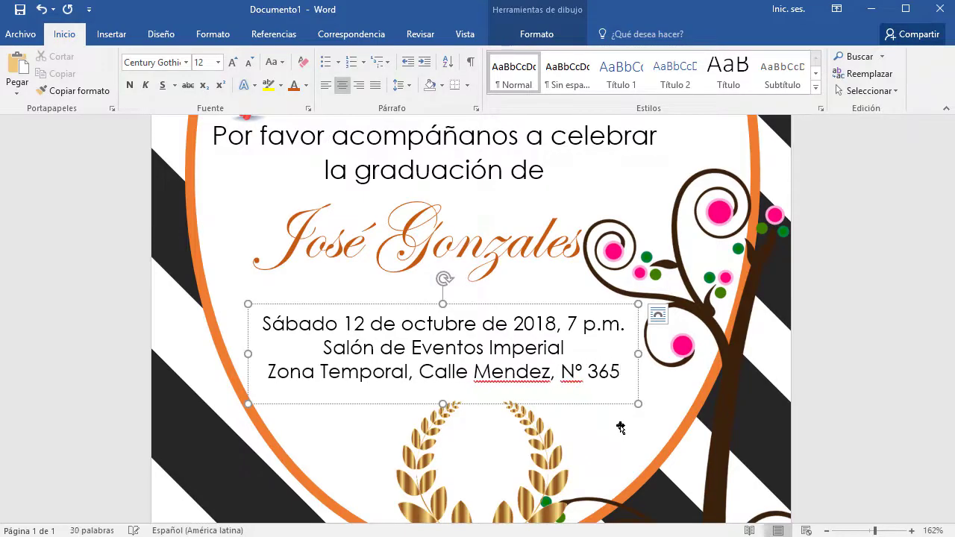
{"action": "left_click", "coordinate": [871, 415]}
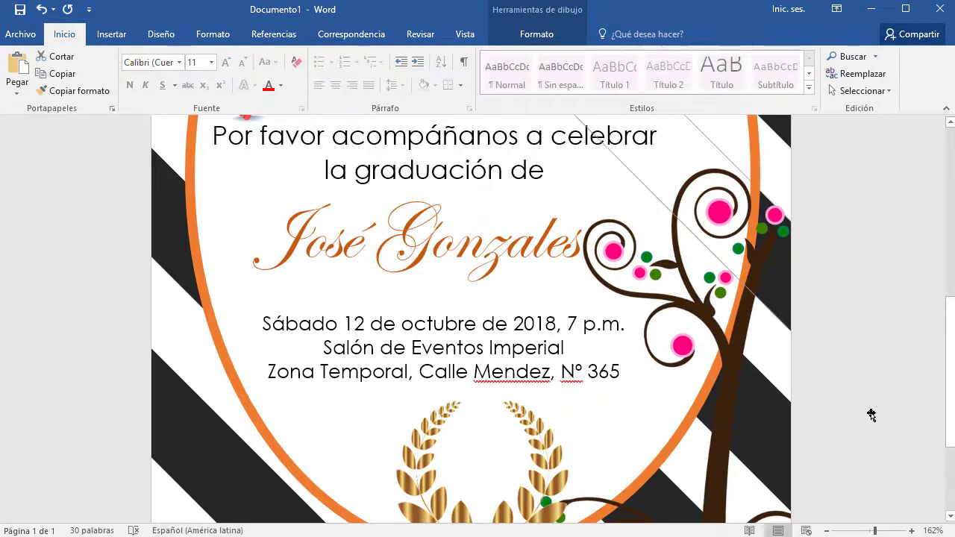
{"action": "scroll", "coordinate": [882, 401], "scroll_direction": "down", "scroll_amount": 9}
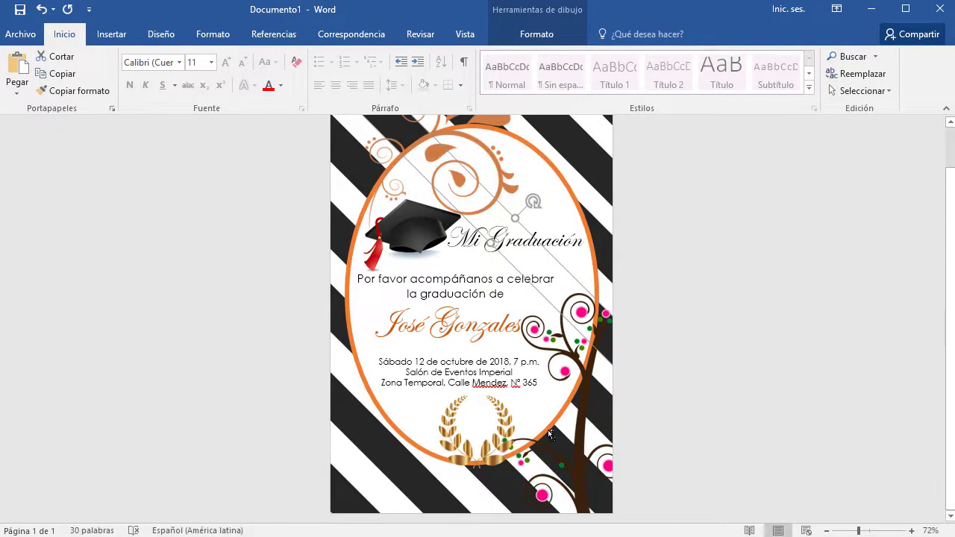
{"action": "scroll", "coordinate": [537, 463], "scroll_direction": "down", "scroll_amount": 2}
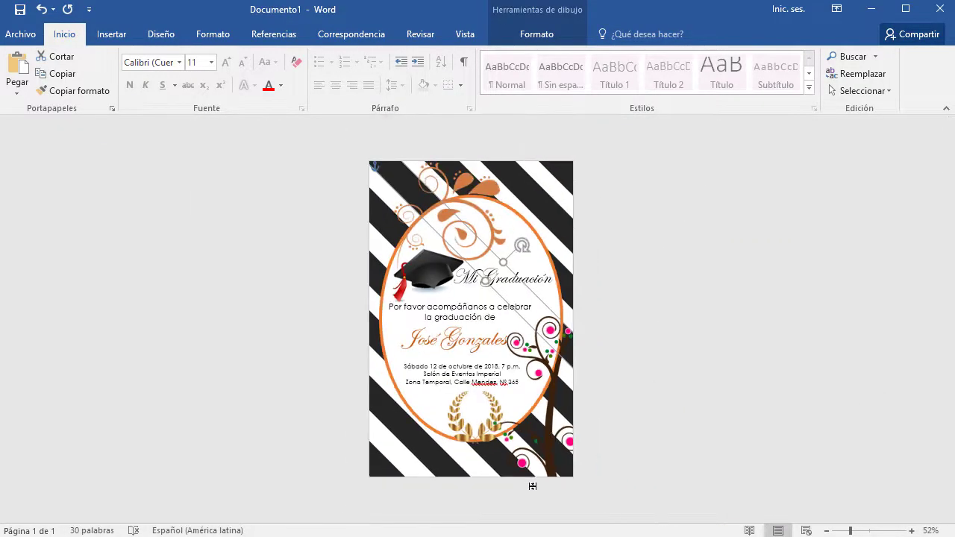
{"action": "left_click", "coordinate": [722, 395]}
{"action": "scroll", "coordinate": [715, 363], "scroll_direction": "up", "scroll_amount": 1}
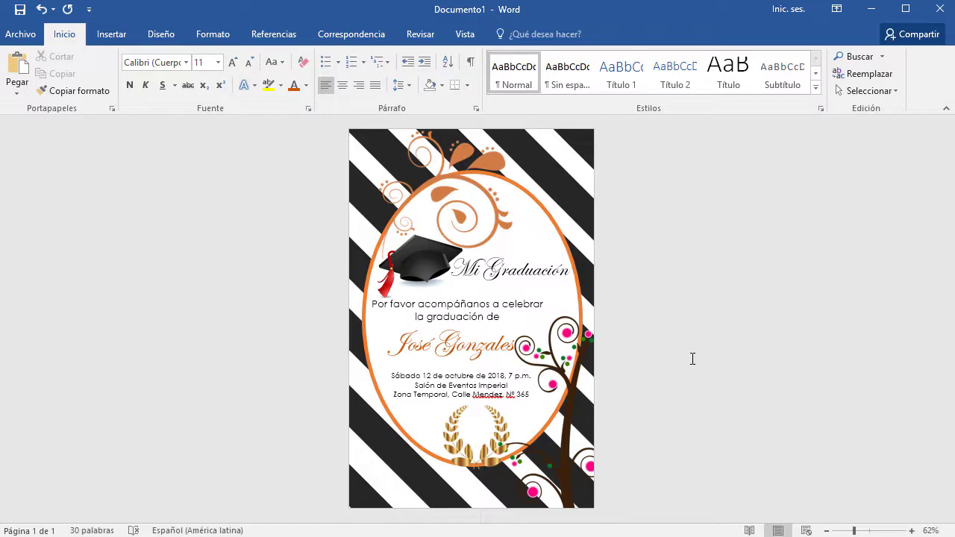
{"action": "scroll", "coordinate": [692, 359], "scroll_direction": "up", "scroll_amount": 2}
{"action": "scroll", "coordinate": [692, 359], "scroll_direction": "up", "scroll_amount": 2}
{"action": "scroll", "coordinate": [689, 359], "scroll_direction": "down", "scroll_amount": 2}
{"action": "scroll", "coordinate": [687, 356], "scroll_direction": "down", "scroll_amount": 1}
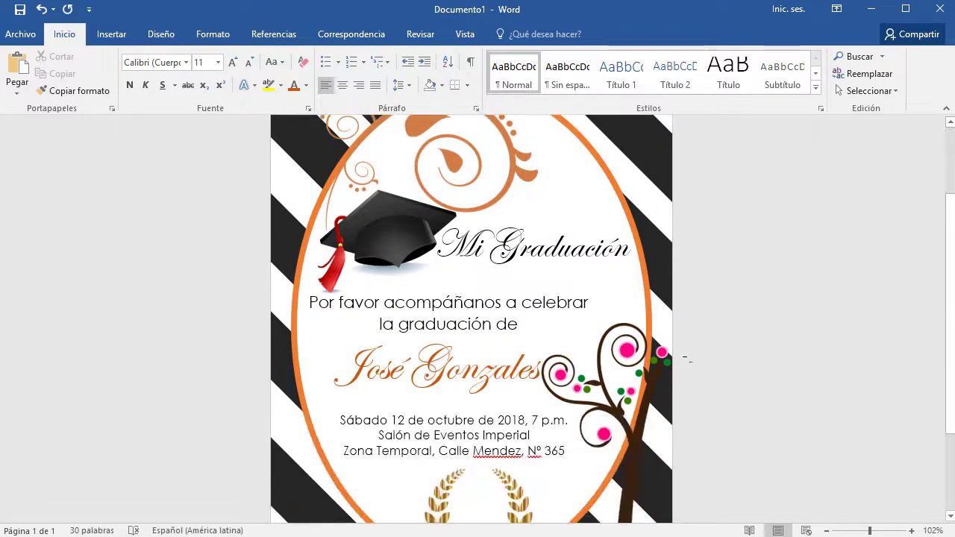
{"action": "scroll", "coordinate": [673, 355], "scroll_direction": "down", "scroll_amount": 1}
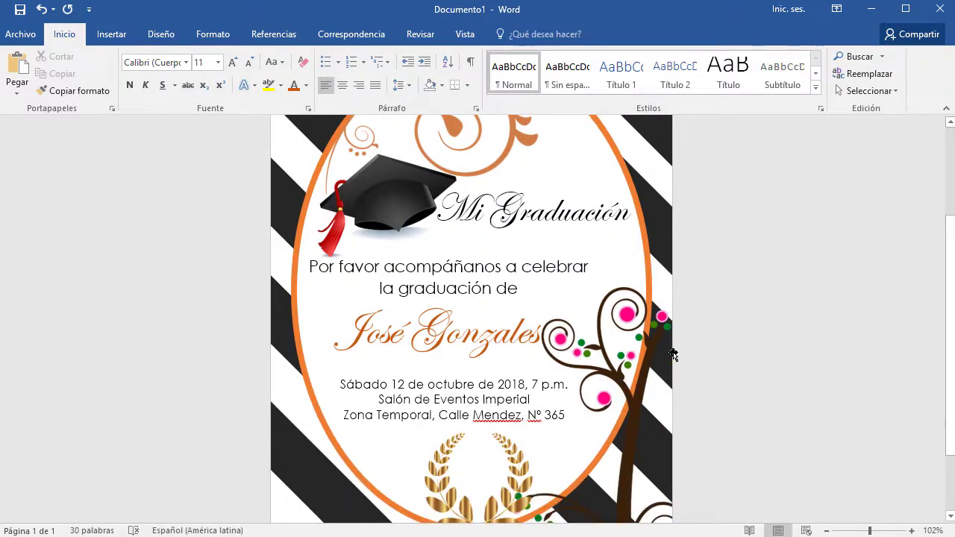
{"action": "scroll", "coordinate": [663, 359], "scroll_direction": "down", "scroll_amount": 1}
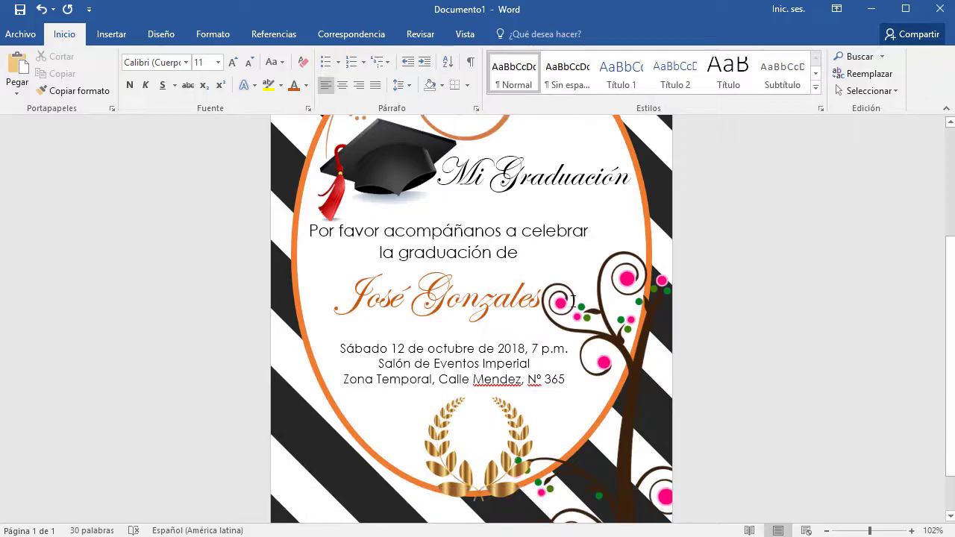
{"action": "scroll", "coordinate": [573, 301], "scroll_direction": "up", "scroll_amount": 1}
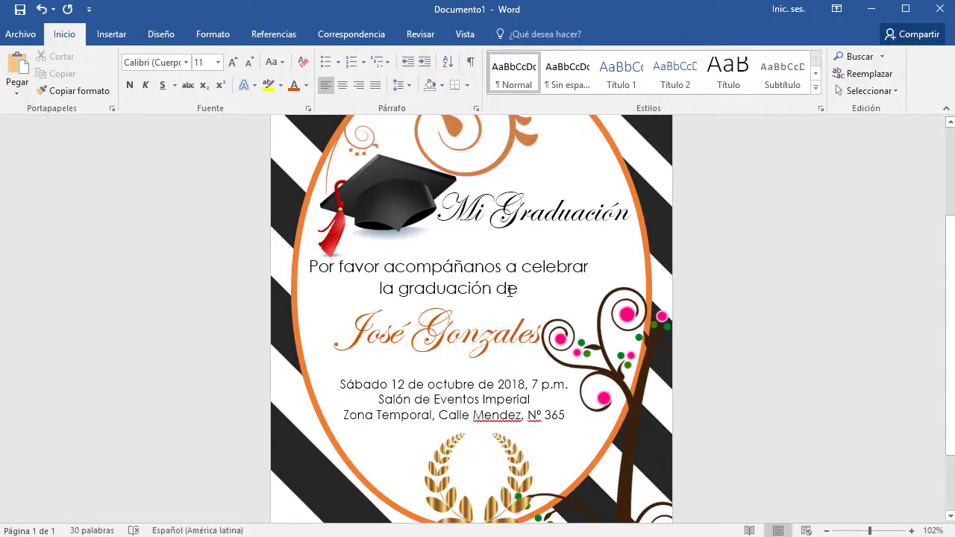